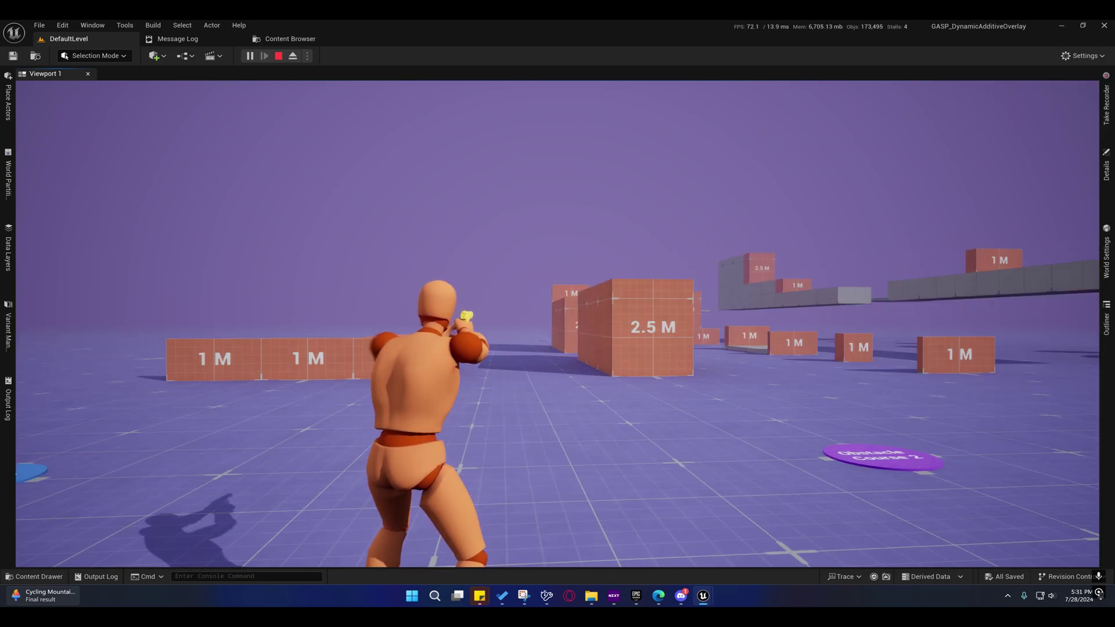
Step: Playtest the character in the level, firing the rifle while standing and while running
{"action": "key", "text": "s"}
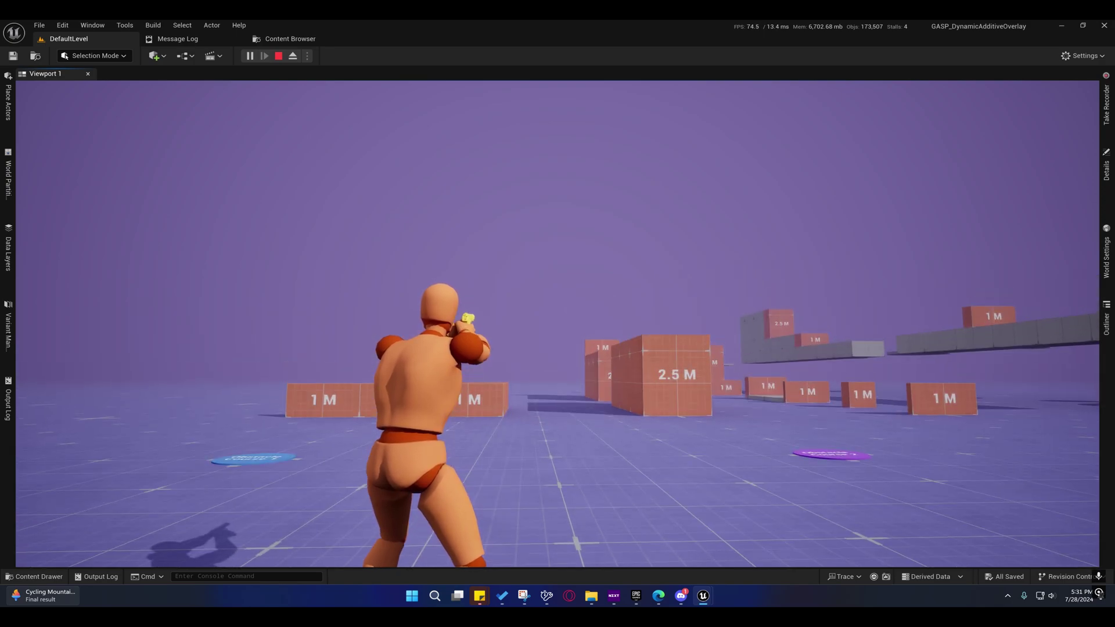
{"action": "left_click", "coordinate": [557, 324]}
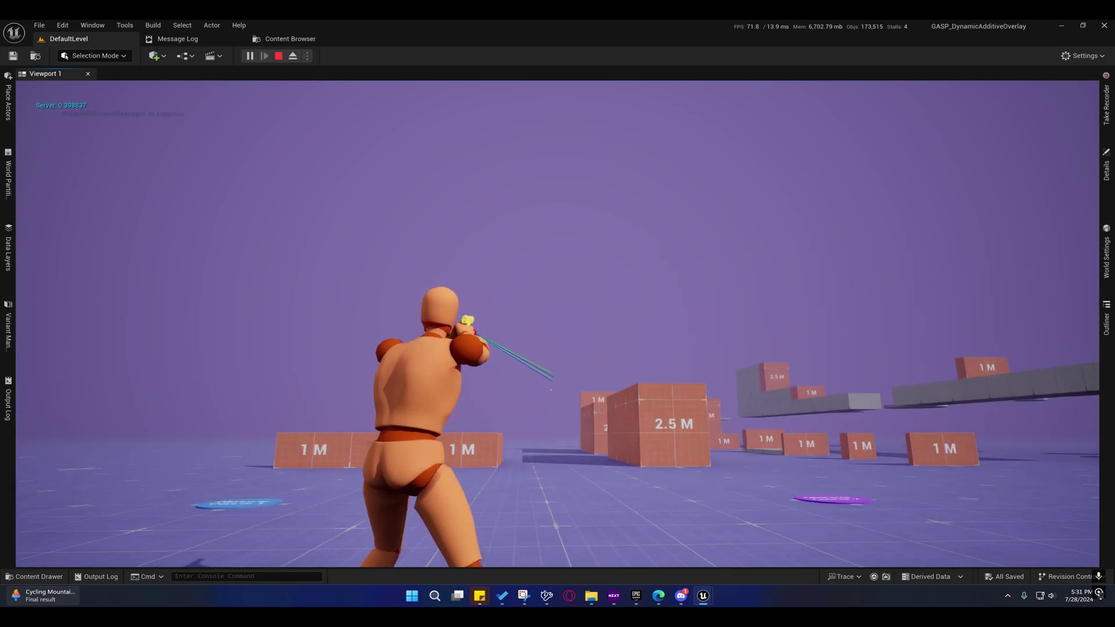
{"action": "left_click", "coordinate": [556, 325]}
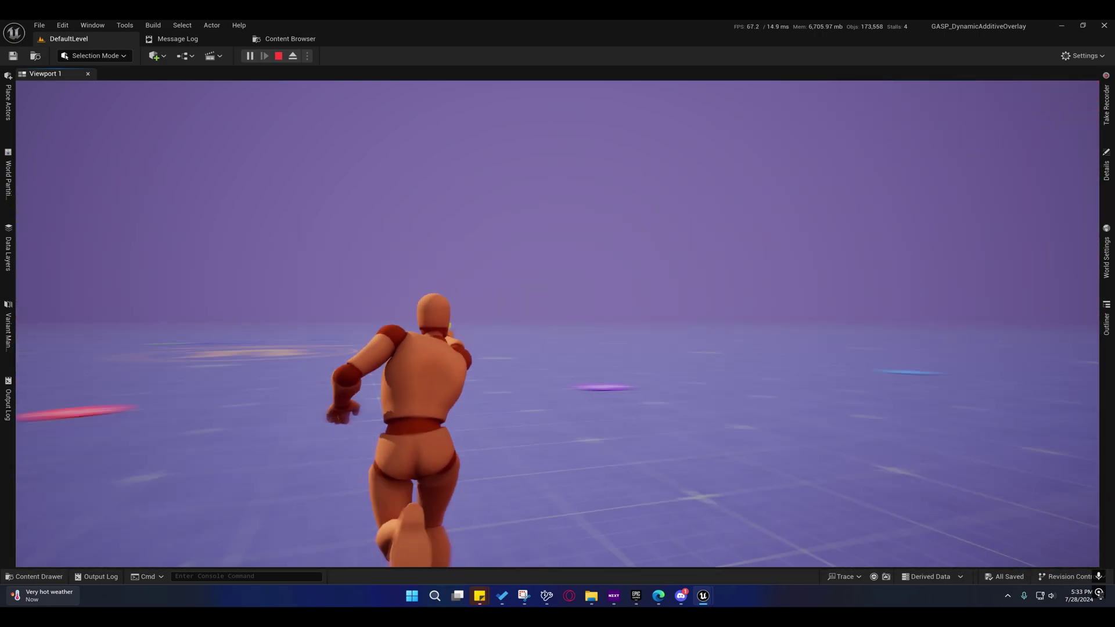
{"action": "left_click", "coordinate": [557, 324]}
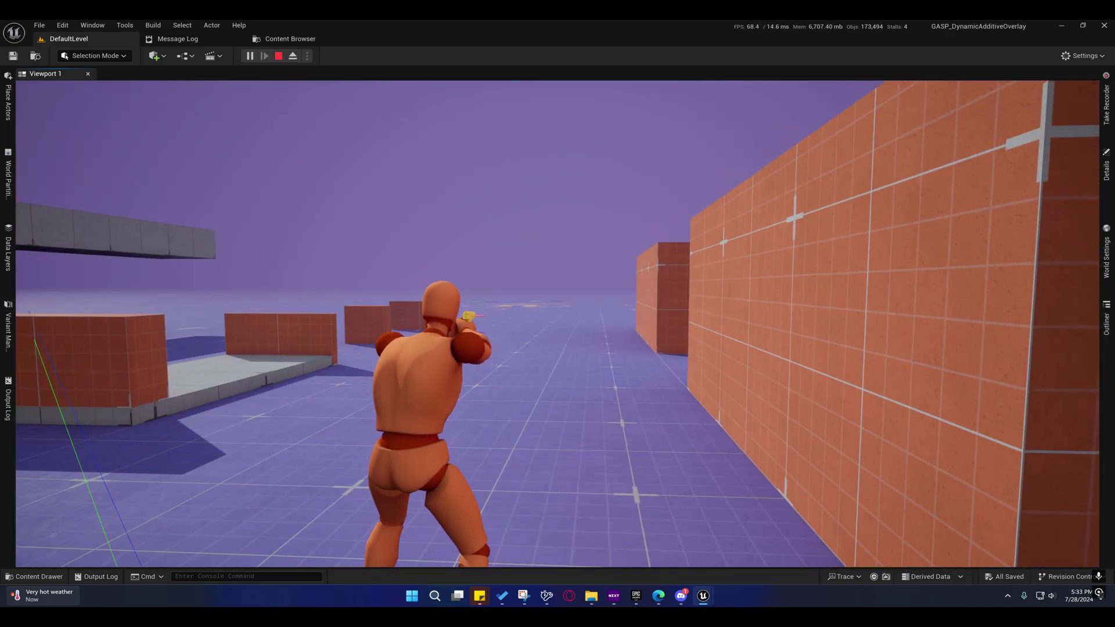
Step: In the ABP_SandboxCharacter AnimGraph, route the Blend Poses output through Apply Mesh Space Additive into PostMain, and save the blueprint
{"action": "left_click", "coordinate": [761, 543]}
{"action": "scroll", "coordinate": [530, 319], "scroll_direction": "up", "scroll_amount": 5}
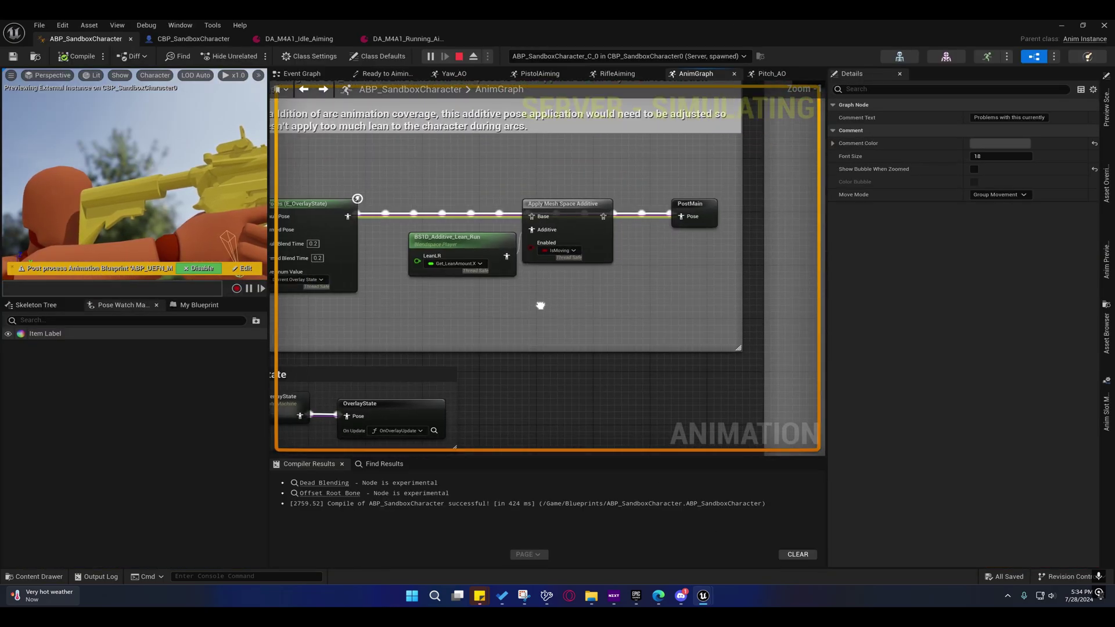
{"action": "left_click_drag", "start_coordinate": [351, 218], "coordinate": [686, 219]}
{"action": "right_click_drag", "start_coordinate": [406, 177], "coordinate": [386, 132]}
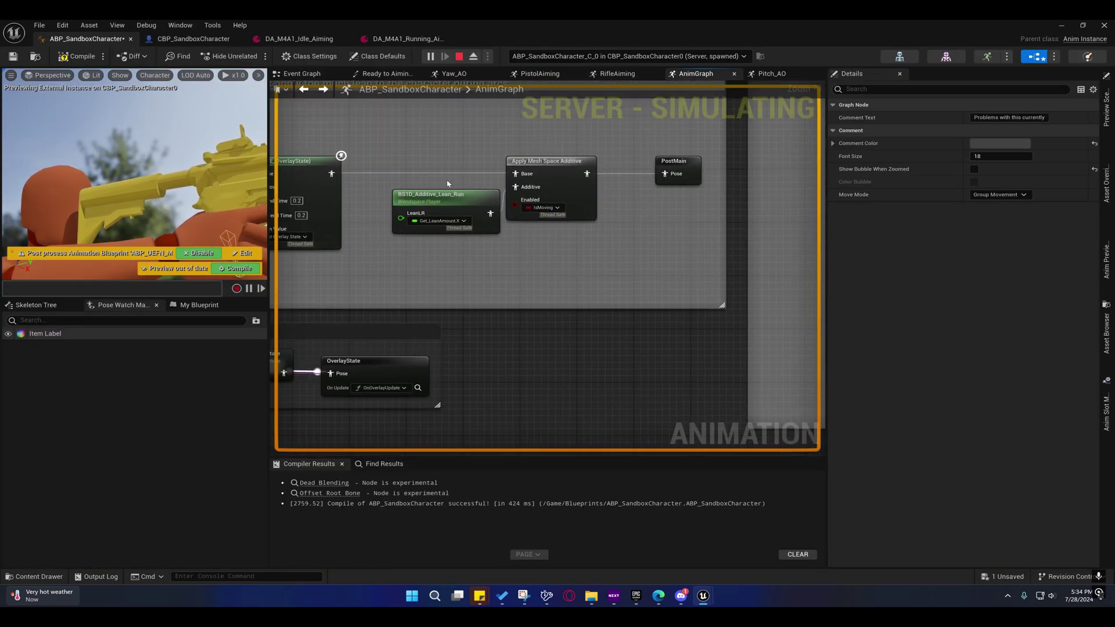
{"action": "key", "text": "ctrl+s"}
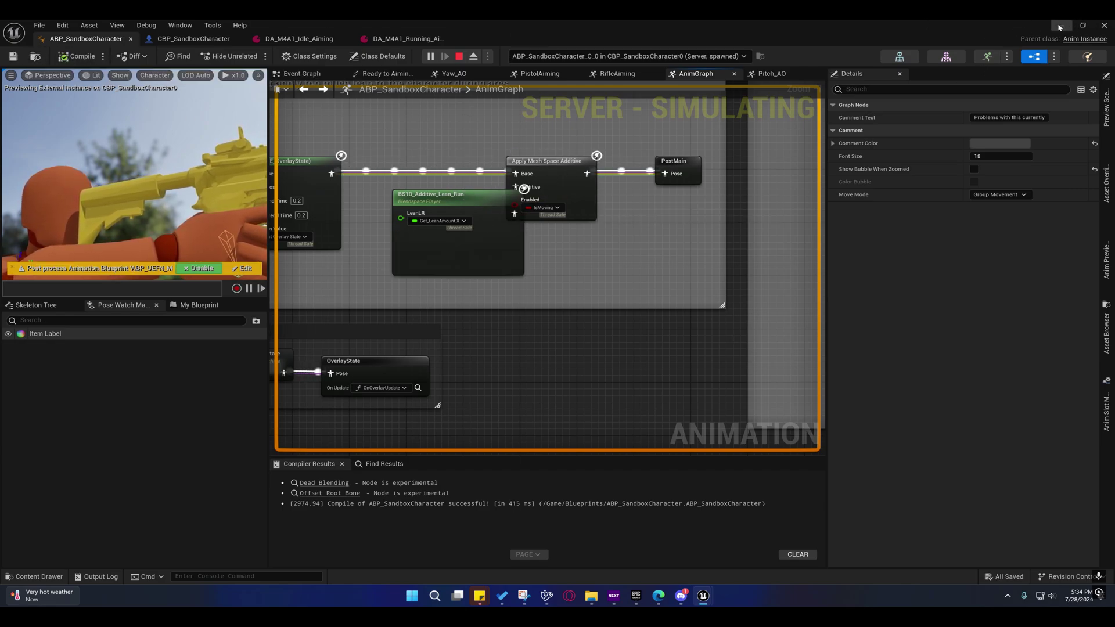
Step: Return to the running level and playtest firing while running and turning with the lean additive applied
{"action": "left_click", "coordinate": [1059, 27]}
{"action": "left_click", "coordinate": [412, 180]}
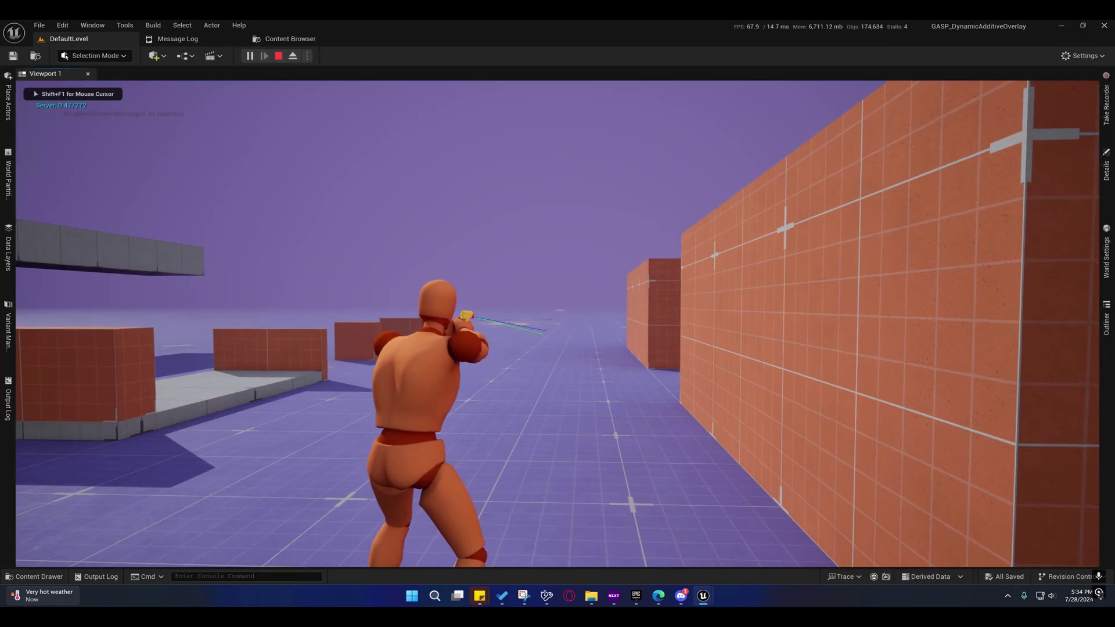
{"action": "key", "text": "w"}
{"action": "left_click", "coordinate": [557, 323]}
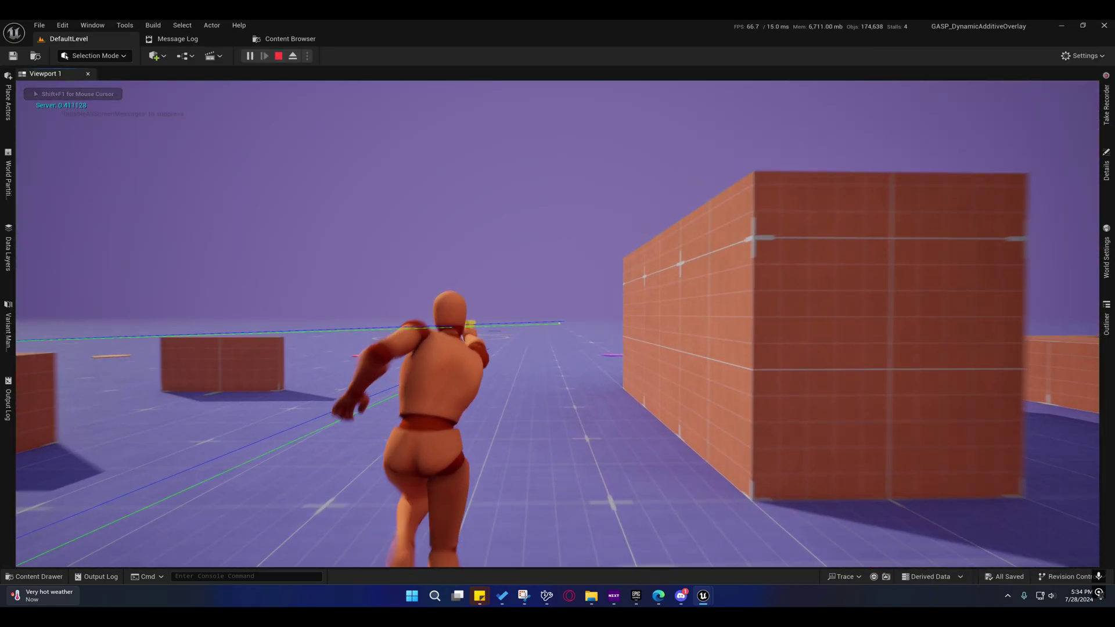
{"action": "left_click", "coordinate": [558, 323]}
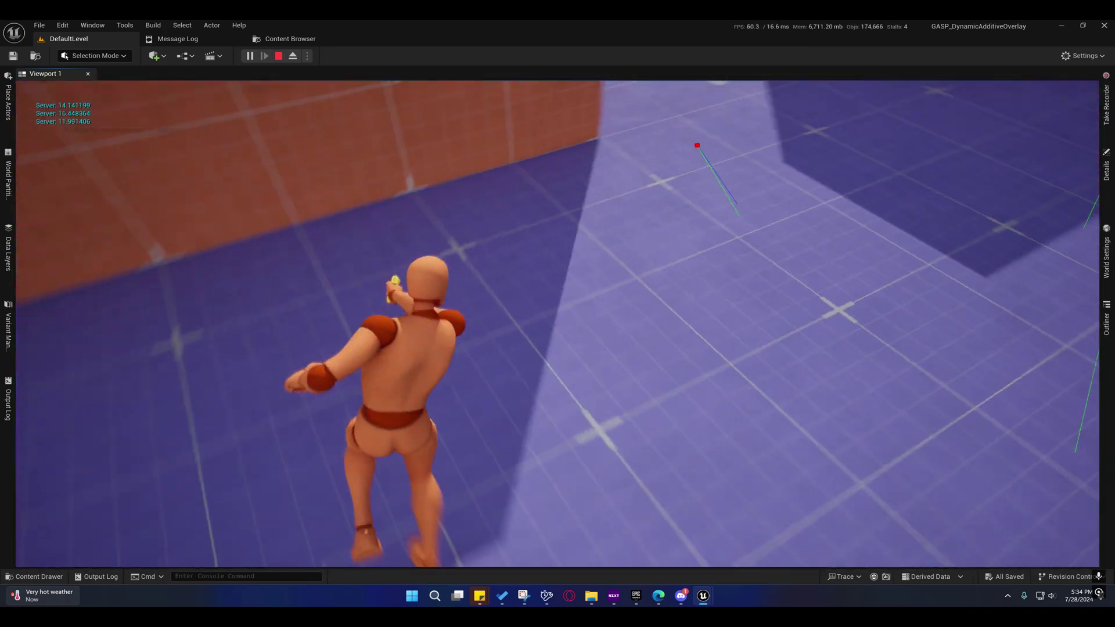
{"action": "key", "text": "w"}
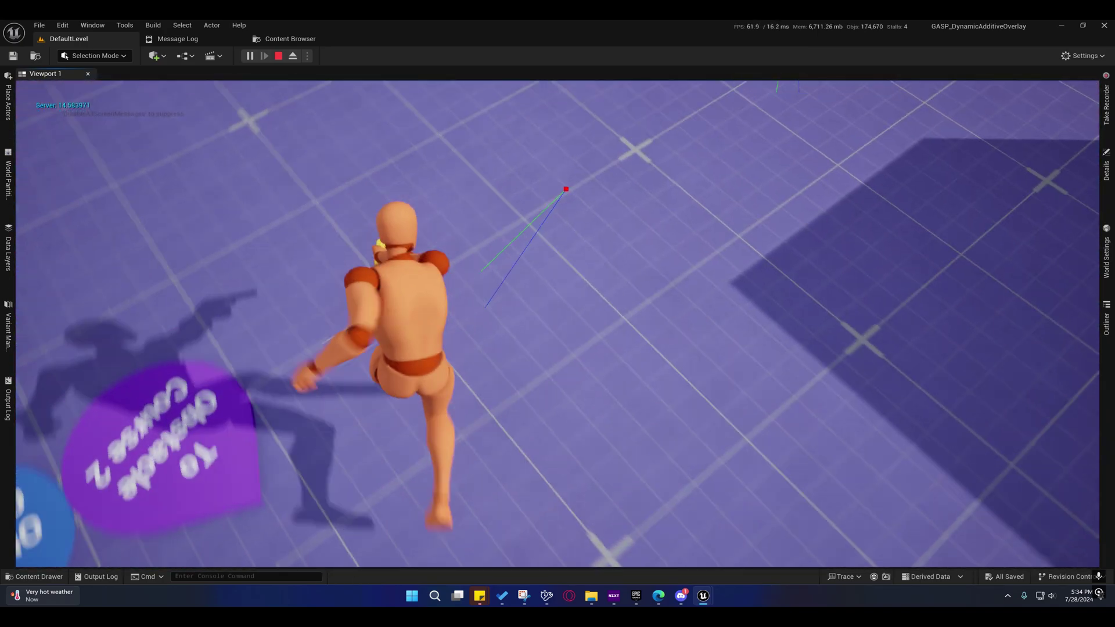
{"action": "key", "text": "w"}
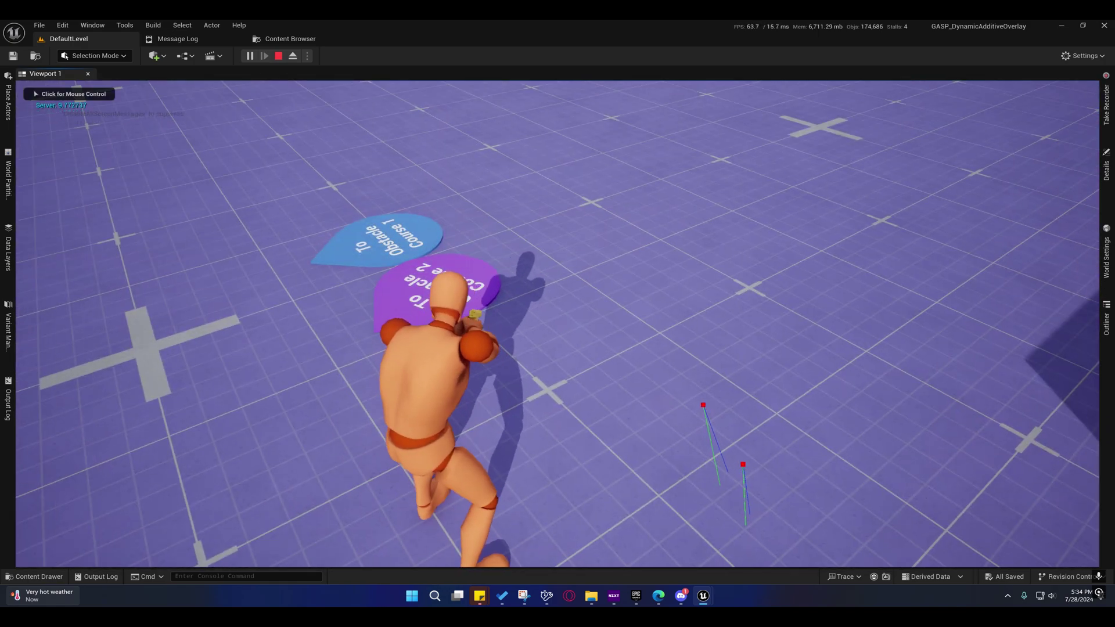
Step: Connect Blend Poses directly to PostMain in the AnimGraph, bypassing Apply Mesh Space Additive, and compile
{"action": "mouse_move", "coordinate": [695, 596]}
{"action": "left_click", "coordinate": [751, 556]}
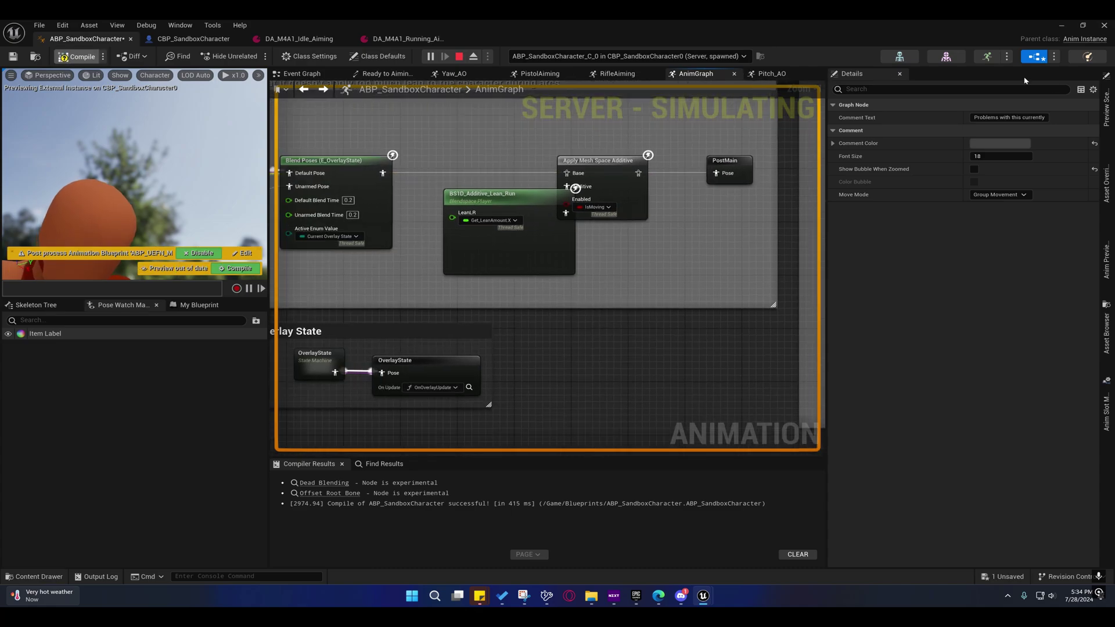
{"action": "left_click", "coordinate": [1062, 25]}
Step: Playtest running, turning and firing in the level with the lean additive bypassed, and release the mouse from the game
{"action": "left_click", "coordinate": [335, 82]}
{"action": "key", "text": "w"}
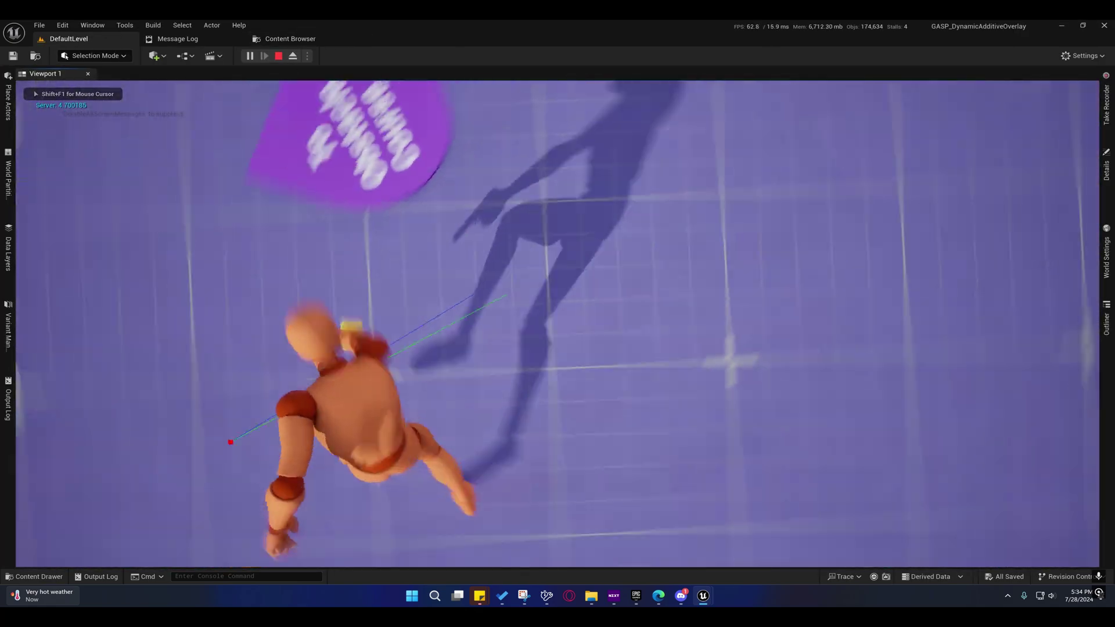
{"action": "key", "text": "w"}
{"action": "key", "text": "w"}
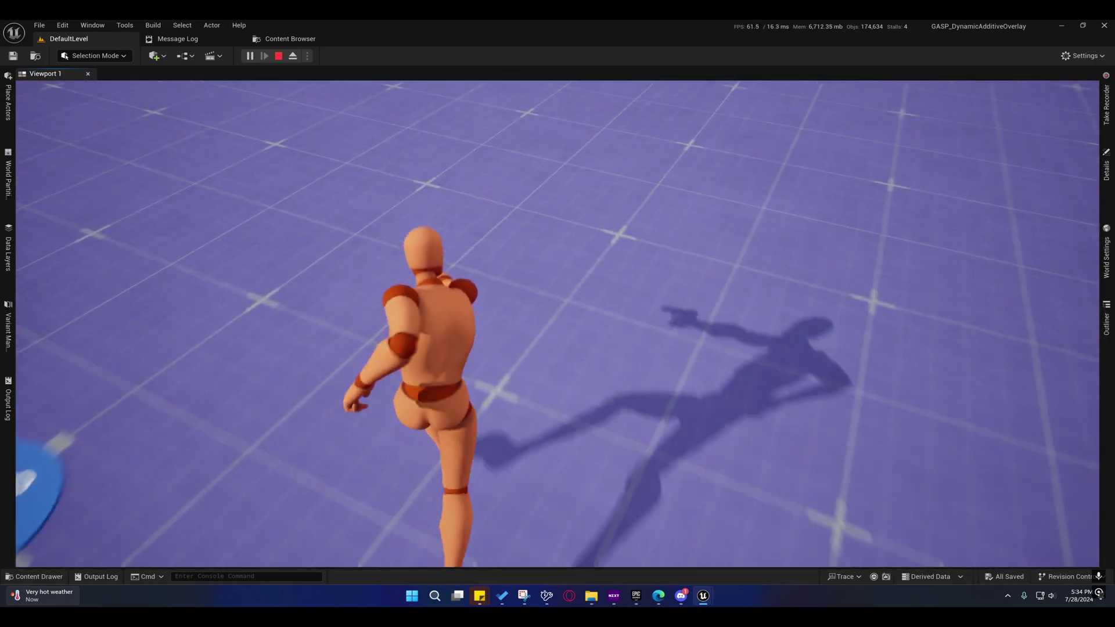
{"action": "key", "text": "w"}
{"action": "key", "text": "w"}
{"action": "key", "text": "w"}
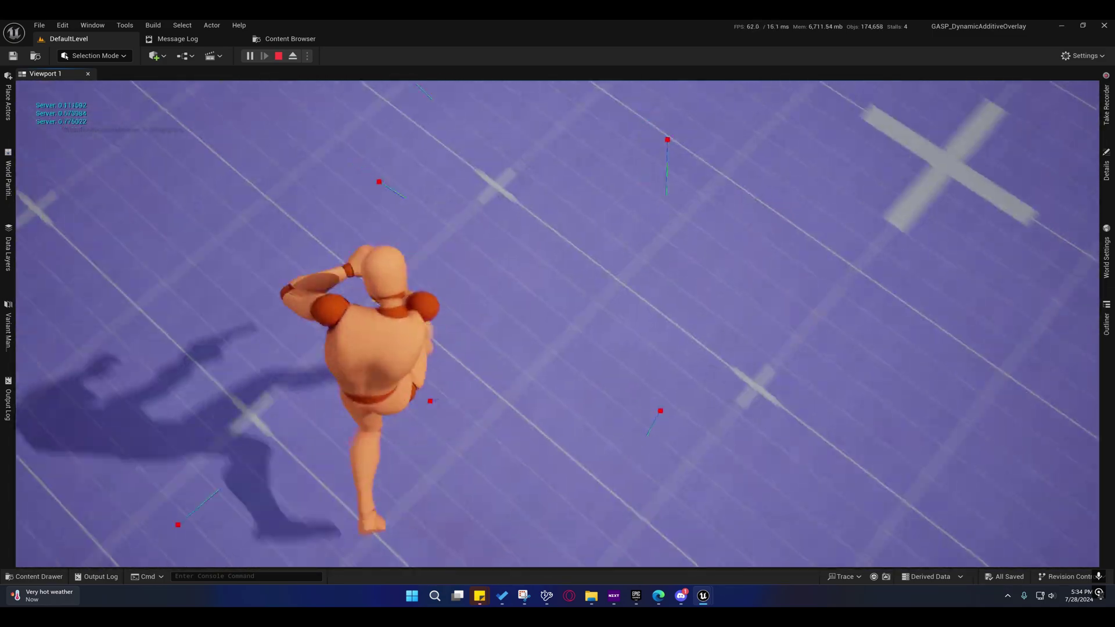
{"action": "key", "text": "shift+F1"}
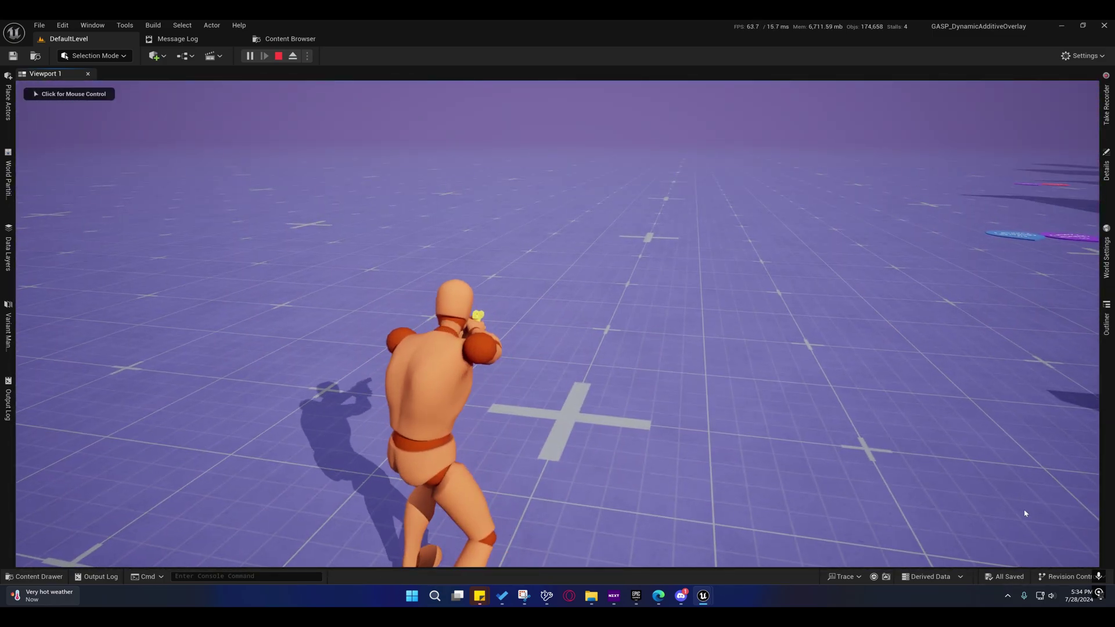
Step: Reconnect Blend Poses to the Base input of Apply Mesh Space Additive, feed its output into PostMain, and save the animation blueprint
{"action": "mouse_move", "coordinate": [703, 596]}
{"action": "left_click", "coordinate": [737, 547]}
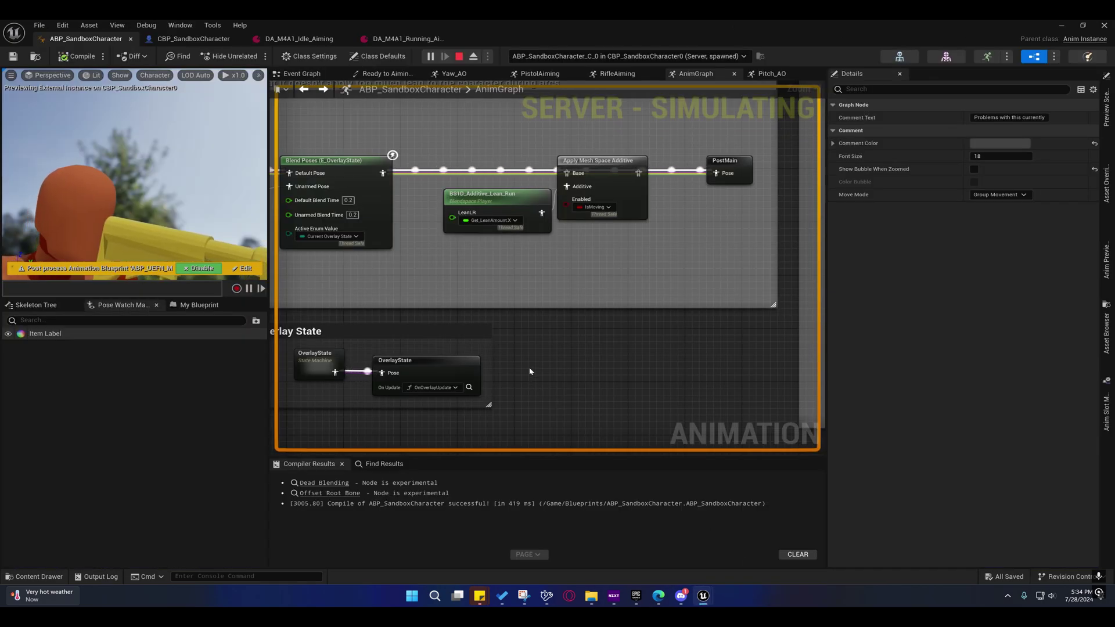
{"action": "right_click_drag", "start_coordinate": [529, 368], "coordinate": [507, 397]}
{"action": "left_click_drag", "start_coordinate": [361, 203], "coordinate": [553, 203]}
{"action": "left_click_drag", "start_coordinate": [709, 210], "coordinate": [708, 210]}
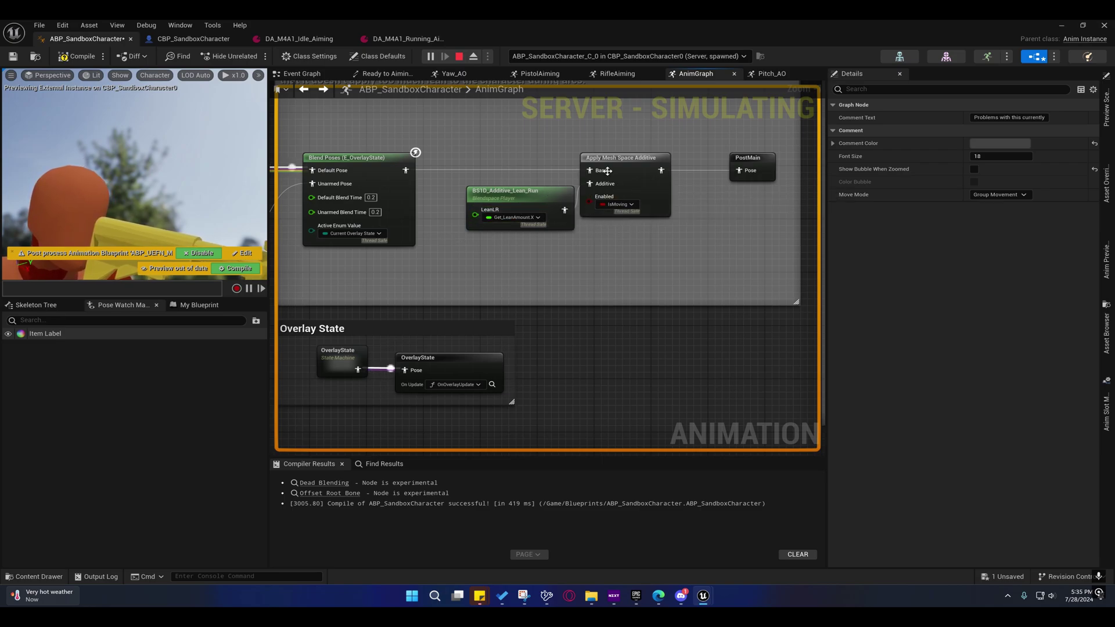
{"action": "left_click", "coordinate": [14, 58]}
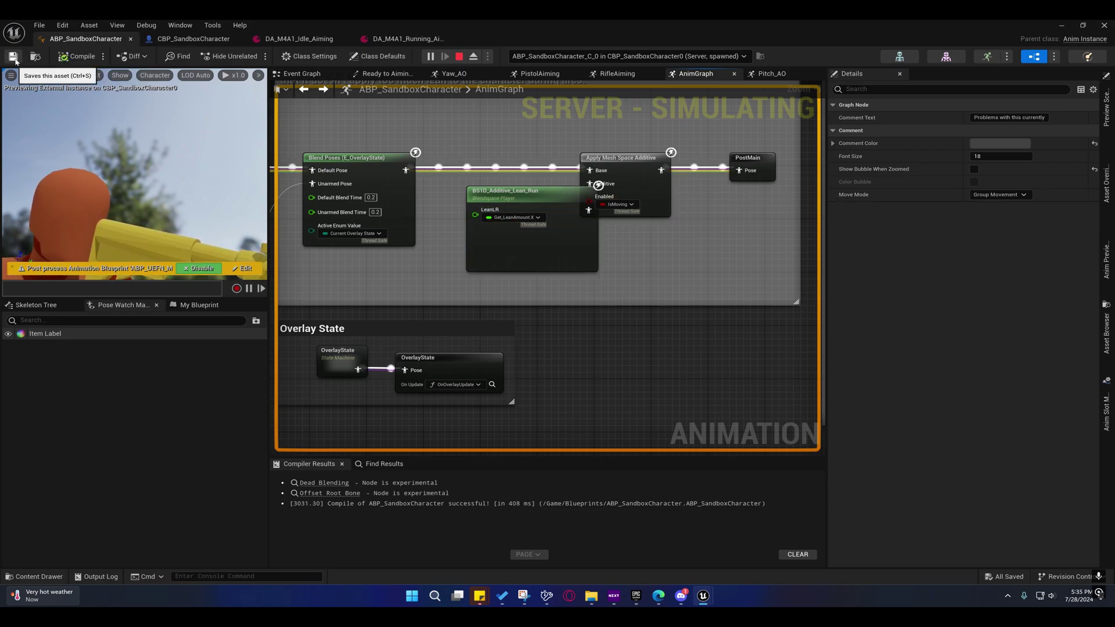
Step: Open the BS1D_Additive_Lean_Run blend space and preview its poses across the whole LeanLR range
{"action": "left_click", "coordinate": [539, 245]}
{"action": "double_click", "coordinate": [532, 249]}
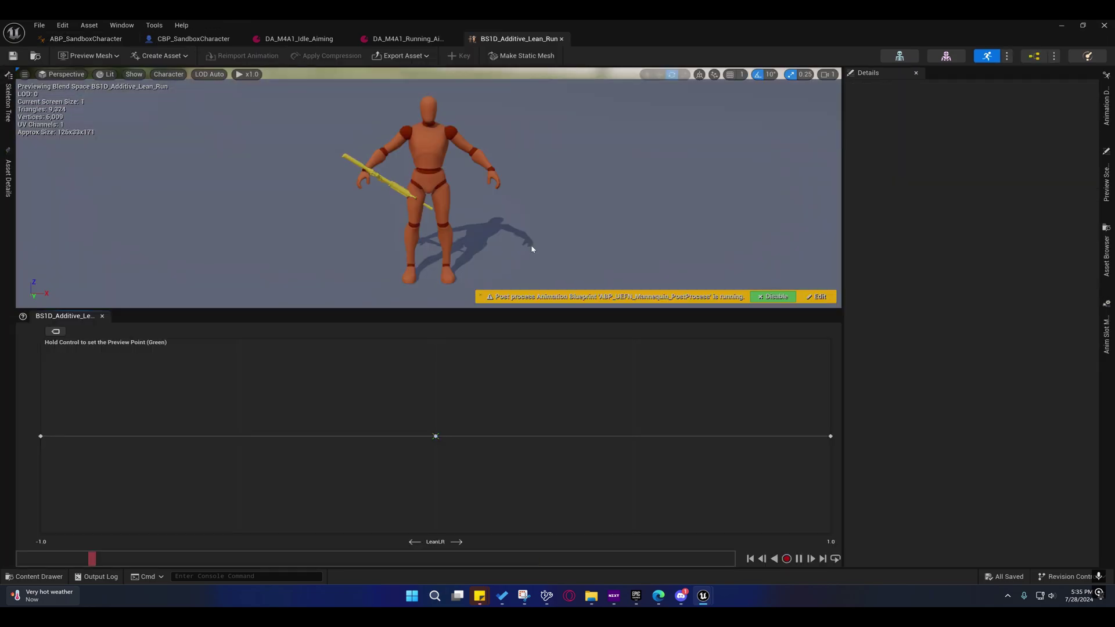
{"action": "left_click_drag", "start_coordinate": [474, 436], "coordinate": [928, 453]}
{"action": "left_click_drag", "start_coordinate": [712, 444], "coordinate": [231, 410]}
{"action": "key", "text": "ctrl"}
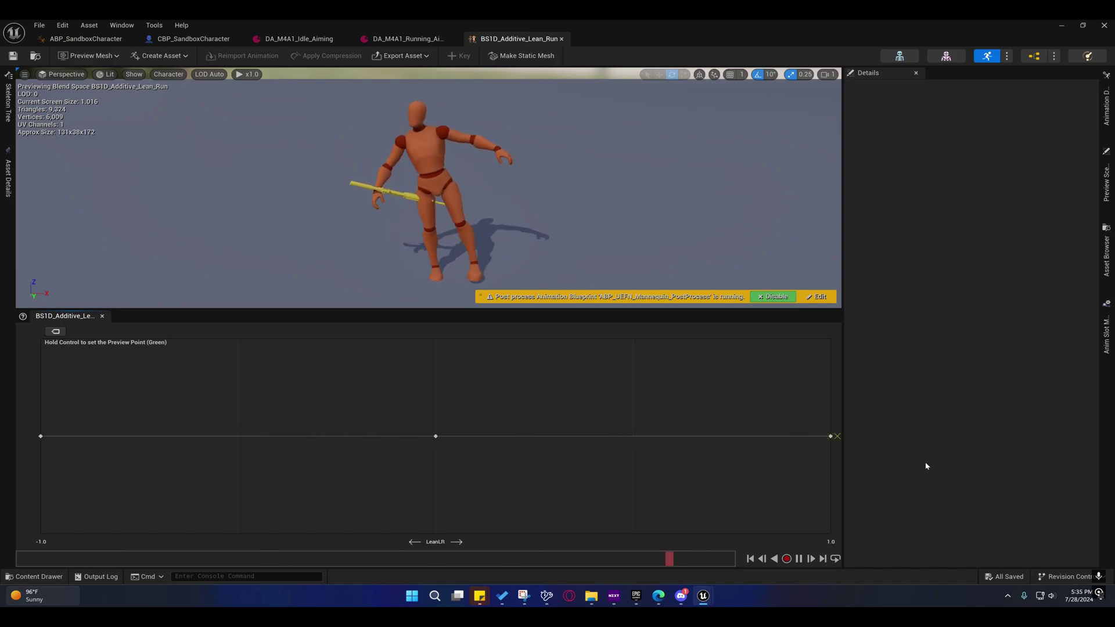
{"action": "key", "text": "ctrl"}
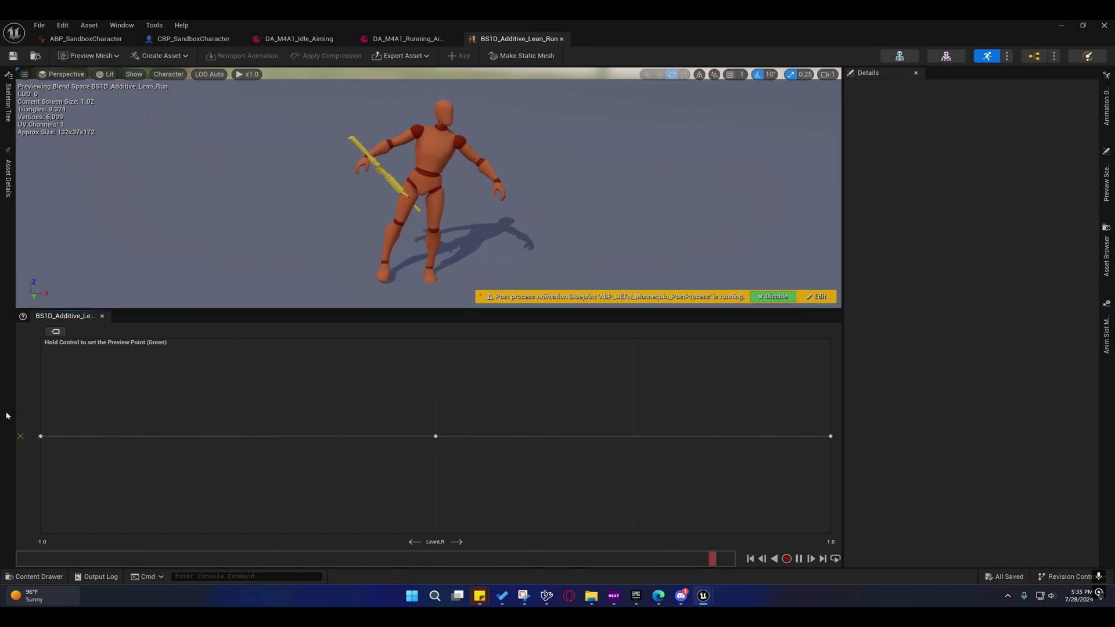
{"action": "key", "text": "ctrl"}
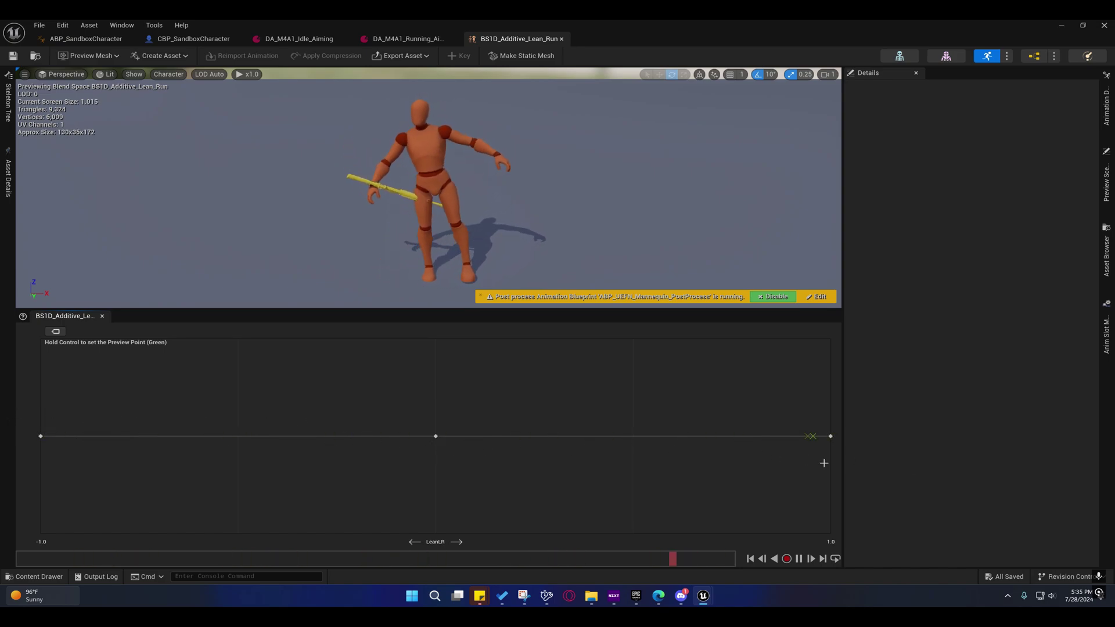
Step: Set the blend space's Preview Base Pose to M_Neutral_Stand_Idle_Loop in its additive settings
{"action": "left_click", "coordinate": [8, 177]}
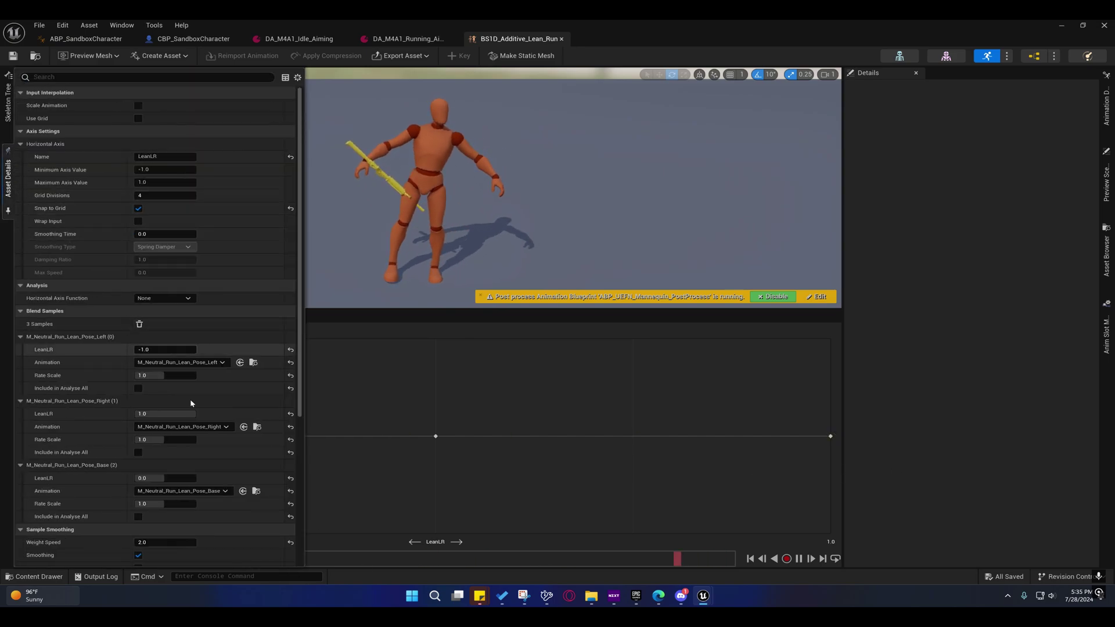
{"action": "scroll", "coordinate": [237, 469], "scroll_direction": "down", "scroll_amount": 7}
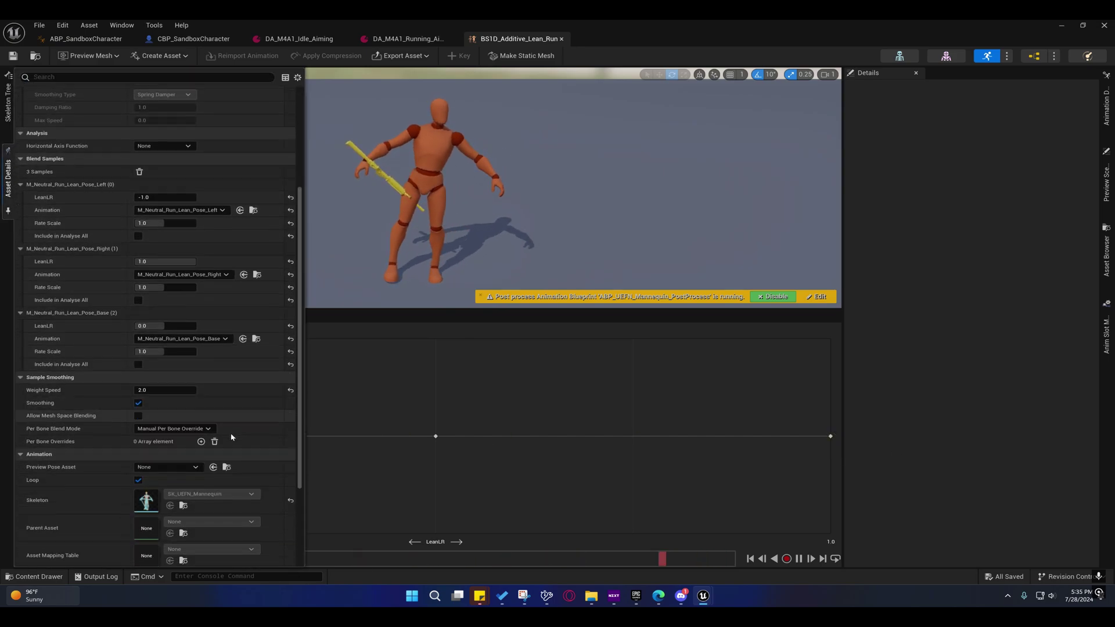
{"action": "scroll", "coordinate": [238, 433], "scroll_direction": "down", "scroll_amount": 3}
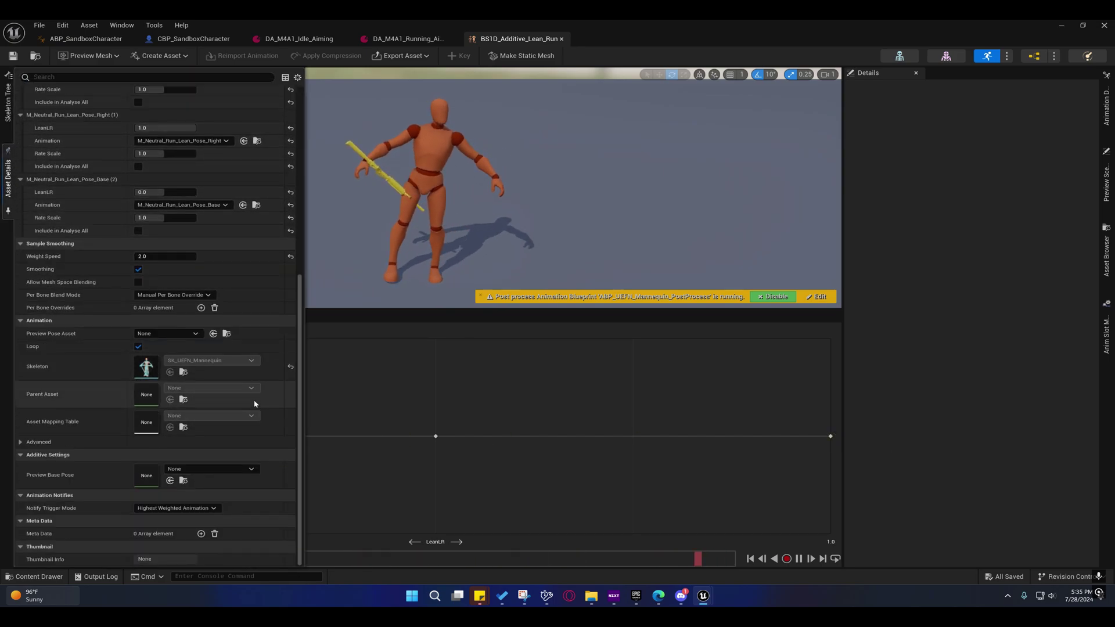
{"action": "left_click", "coordinate": [192, 469]}
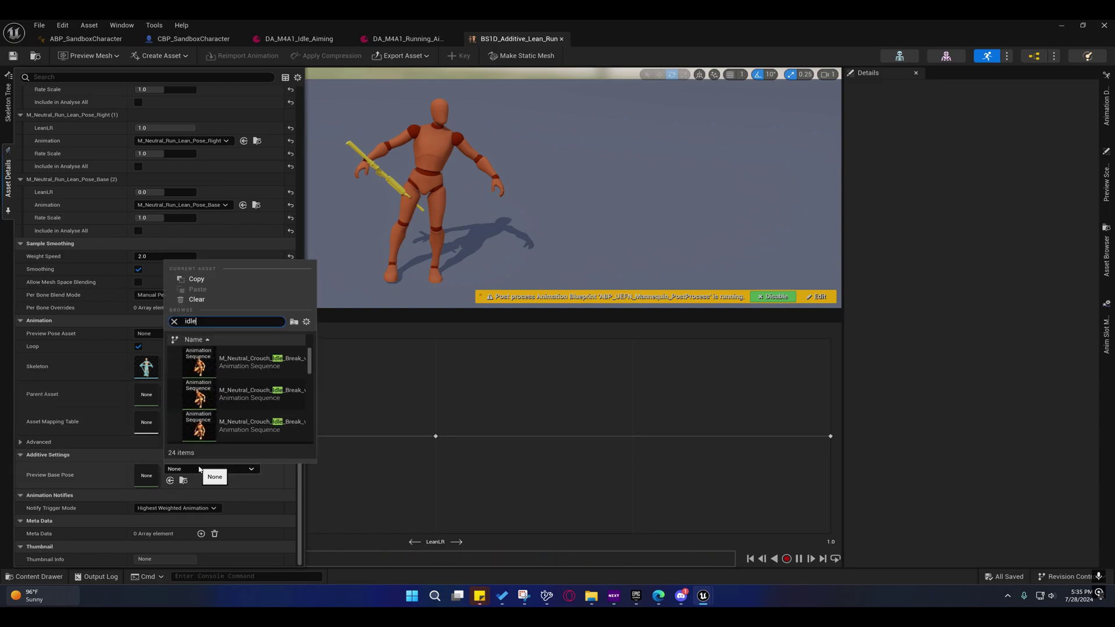
{"action": "scroll", "coordinate": [255, 397], "scroll_direction": "down", "scroll_amount": 5}
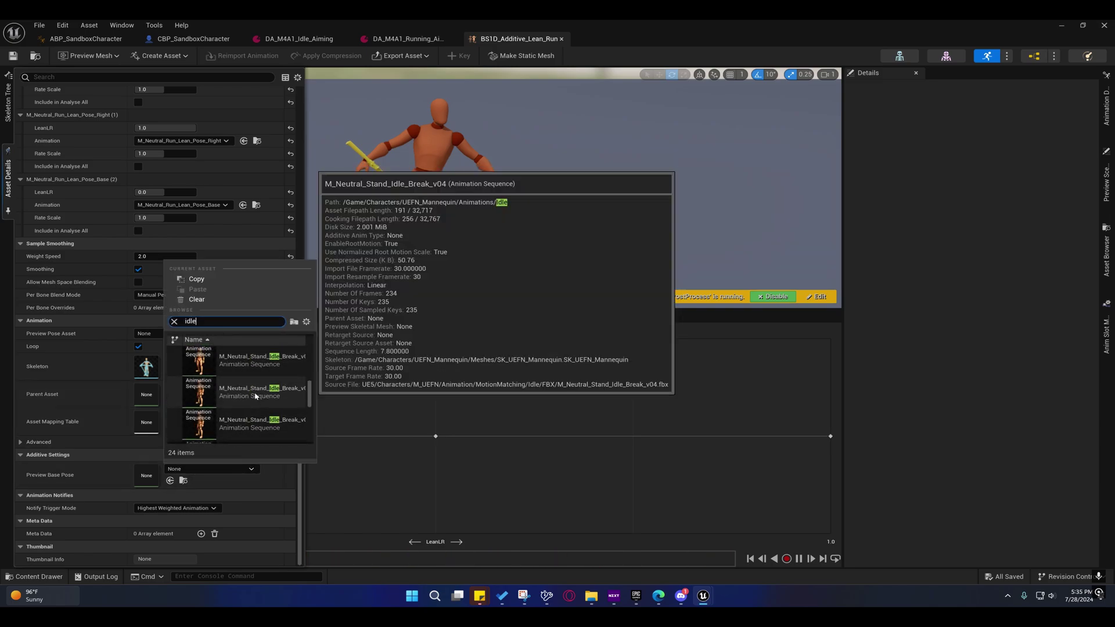
{"action": "scroll", "coordinate": [255, 397], "scroll_direction": "up", "scroll_amount": 1}
{"action": "scroll", "coordinate": [255, 398], "scroll_direction": "up", "scroll_amount": 2}
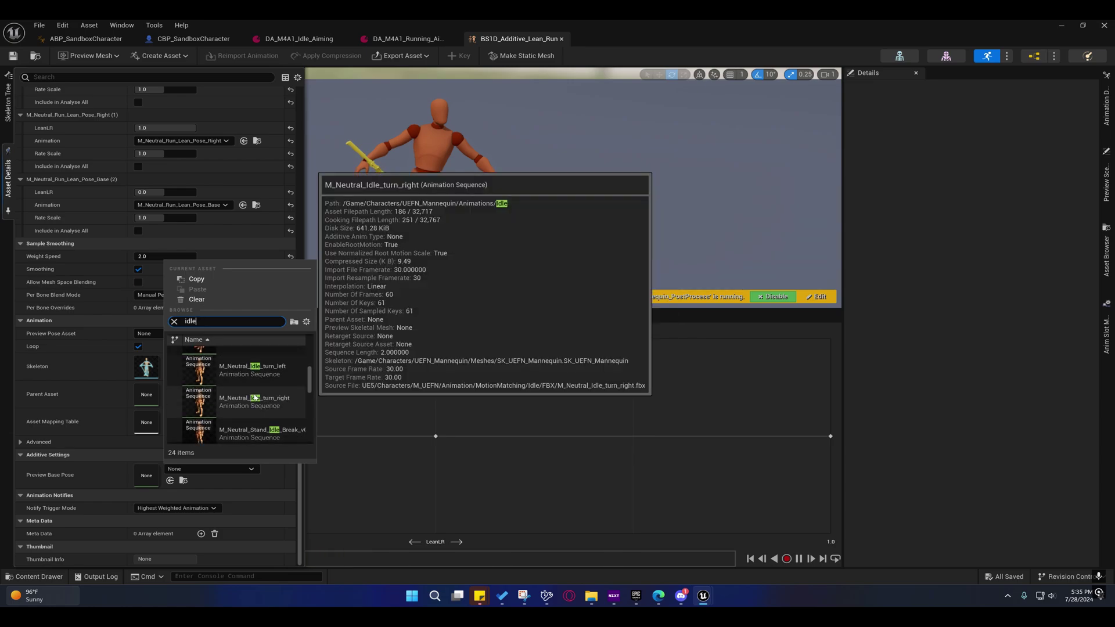
{"action": "scroll", "coordinate": [253, 398], "scroll_direction": "down", "scroll_amount": 3}
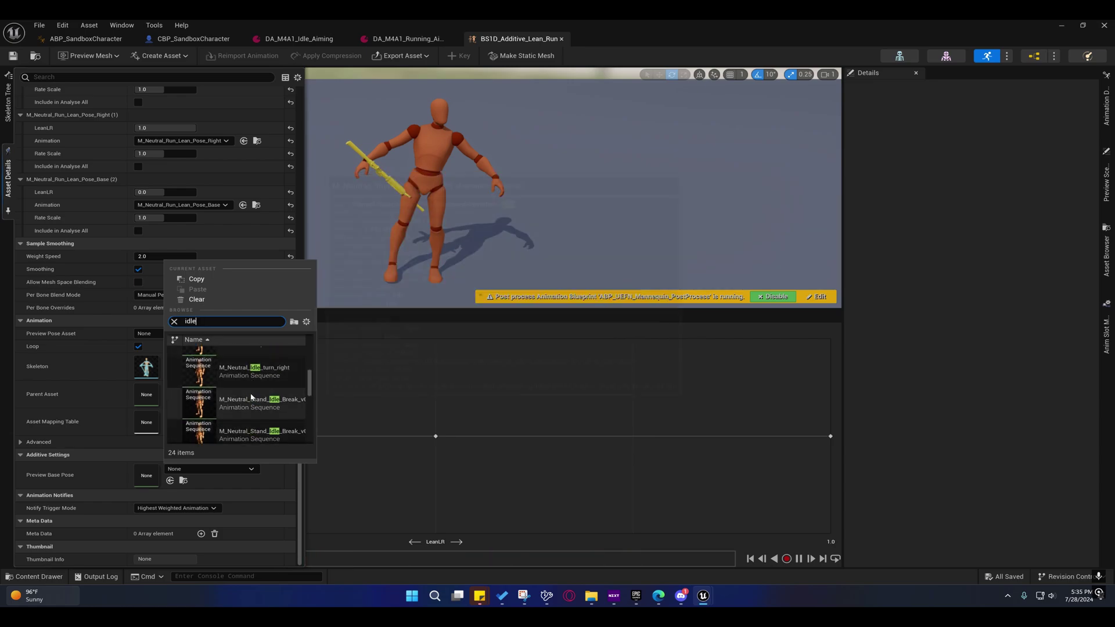
{"action": "scroll", "coordinate": [251, 398], "scroll_direction": "down", "scroll_amount": 2}
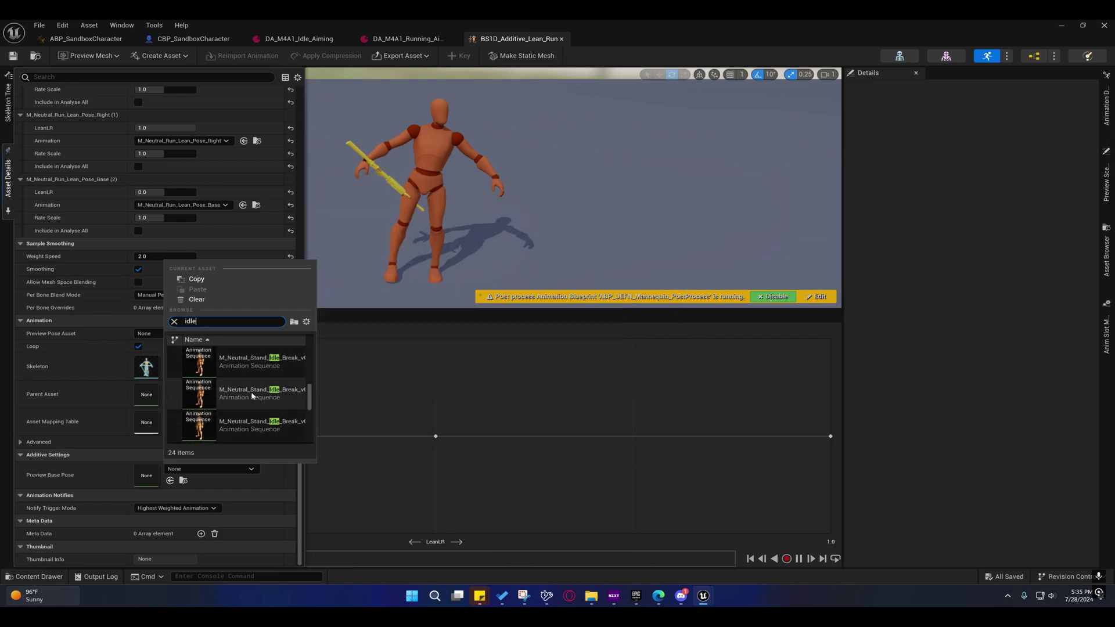
{"action": "left_click", "coordinate": [253, 407]}
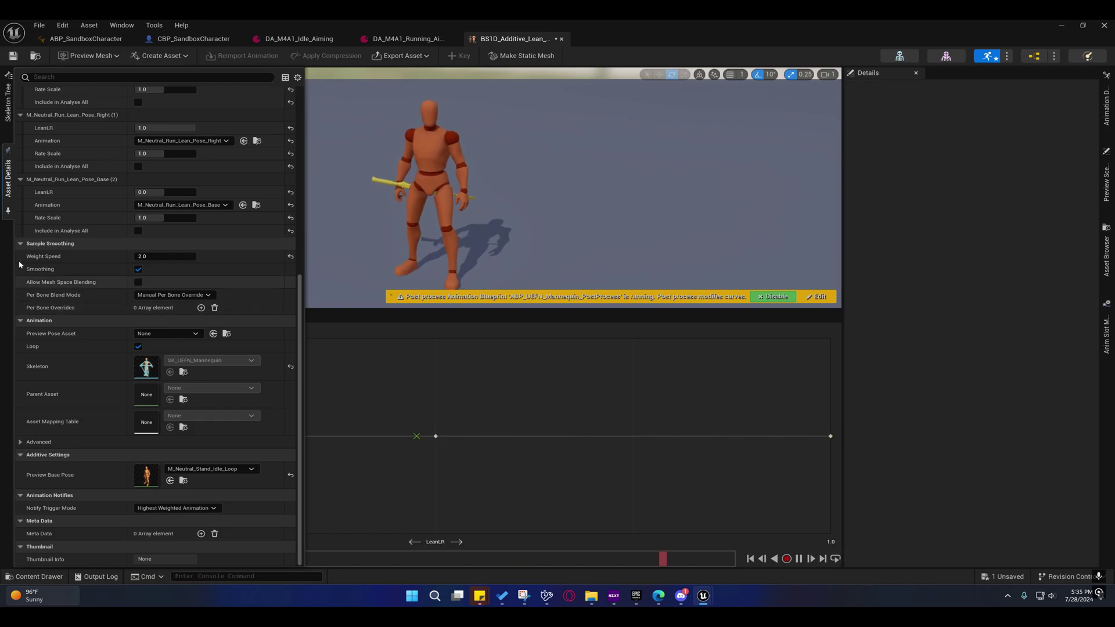
Step: Hide the asset details and examine the mannequin's lean pose up close in the blend space preview
{"action": "left_click", "coordinate": [5, 183]}
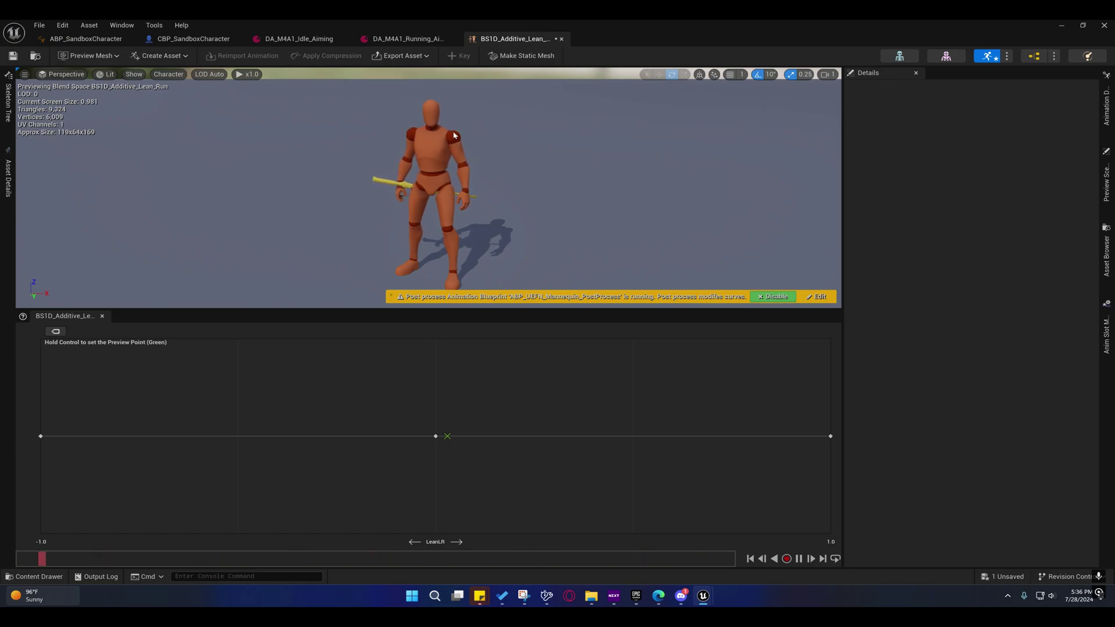
{"action": "key", "text": "w"}
{"action": "right_click_drag", "start_coordinate": [456, 274], "coordinate": [496, 259]}
{"action": "key", "text": "s"}
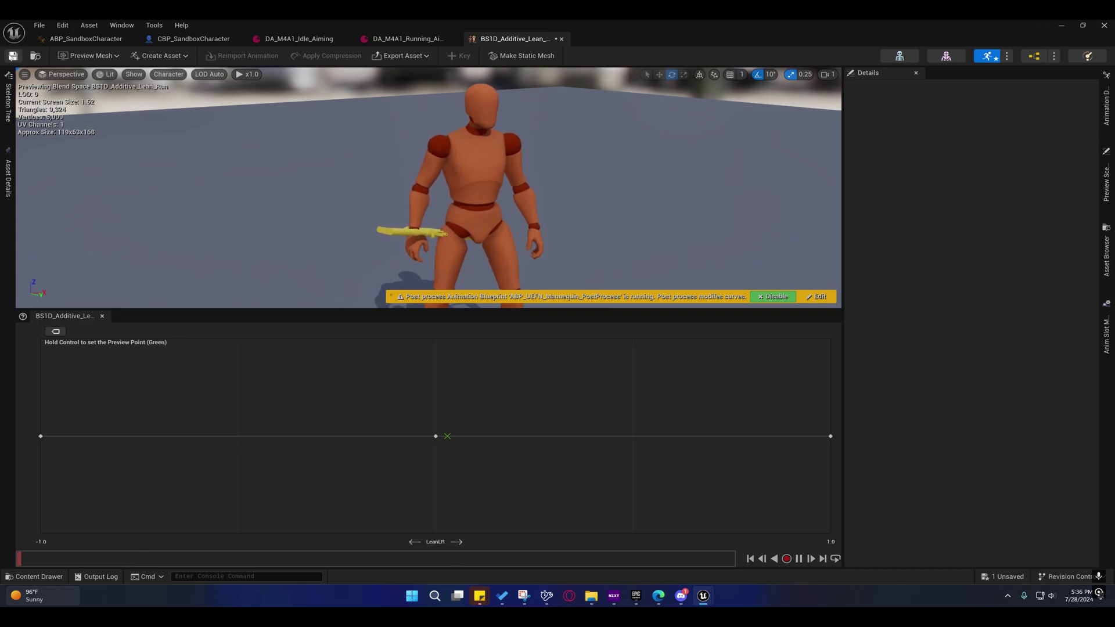
Step: Switch to the running level and run the character around while aiming to check the lean, ending the play session
{"action": "left_click", "coordinate": [1061, 27]}
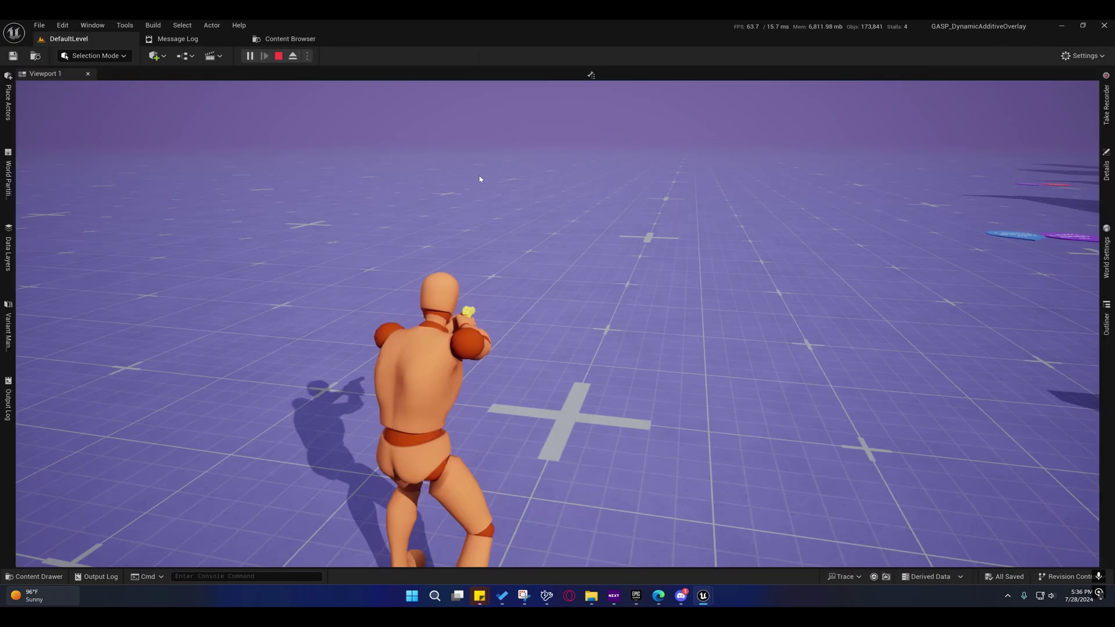
{"action": "left_click", "coordinate": [476, 180]}
{"action": "key", "text": "w"}
{"action": "key", "text": "w"}
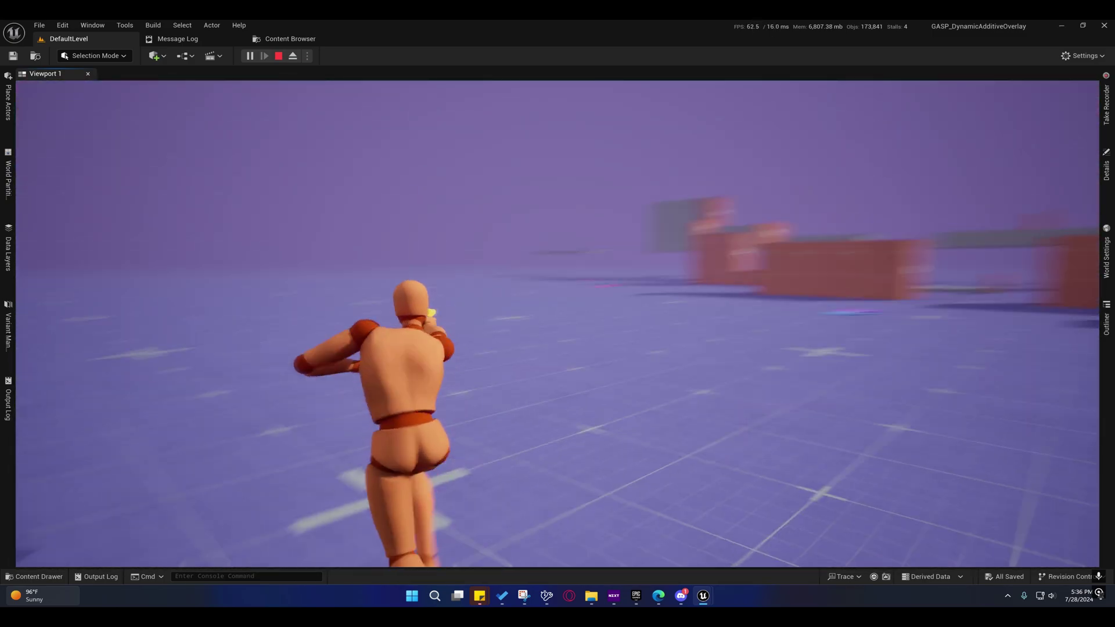
{"action": "key", "text": "w"}
{"action": "key", "text": "shift+F1"}
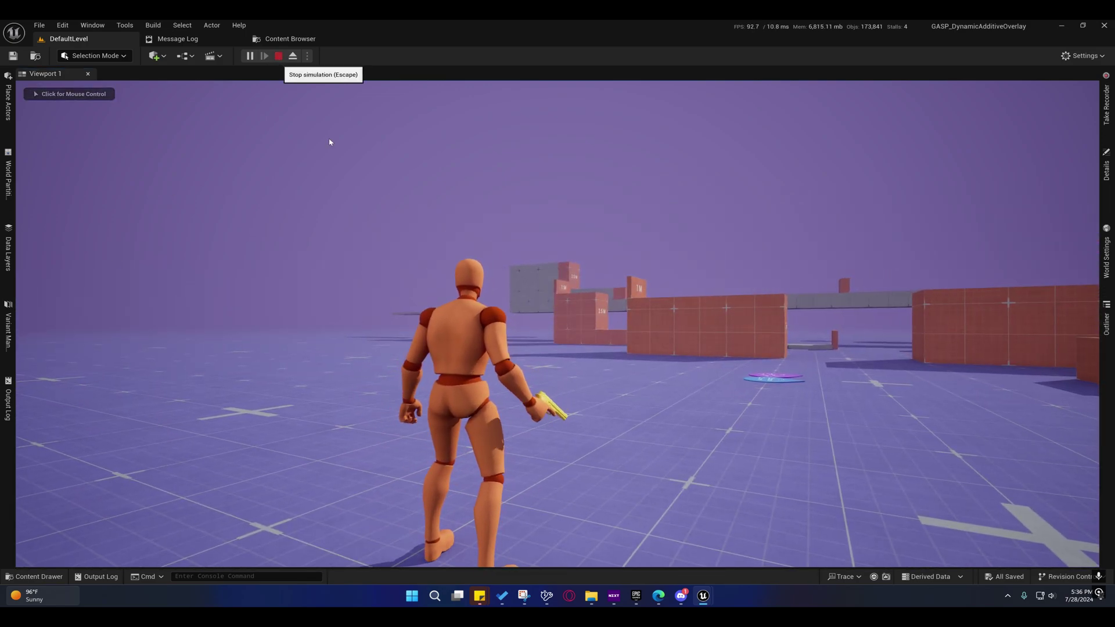
Step: In ABP_SandboxCharacter's AnimGraph, route cached pose MM_Overlay through the relocated Apply Mesh Space Additive lean into Layering's Base Pose and compile
{"action": "mouse_move", "coordinate": [703, 596]}
{"action": "left_click", "coordinate": [728, 538]}
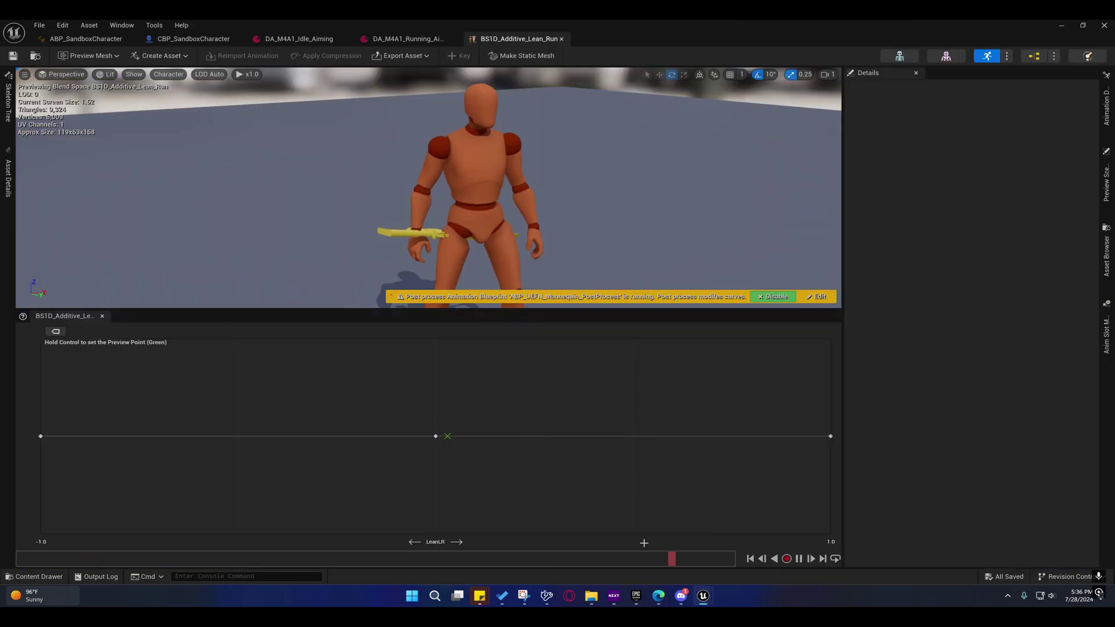
{"action": "left_click", "coordinate": [73, 42]}
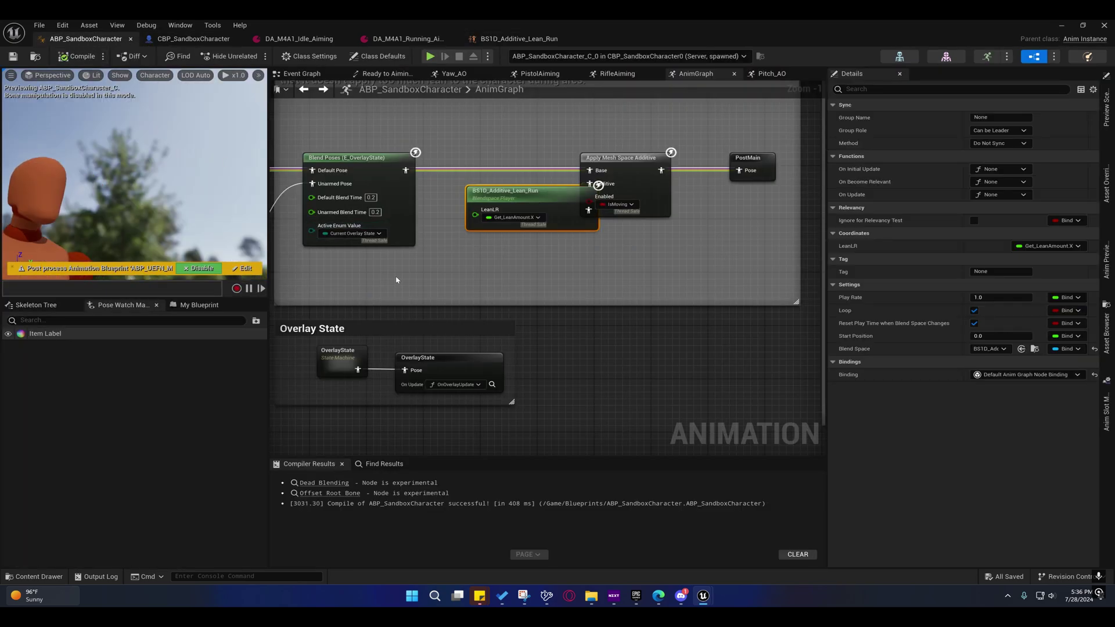
{"action": "right_click_drag", "start_coordinate": [398, 281], "coordinate": [708, 345]}
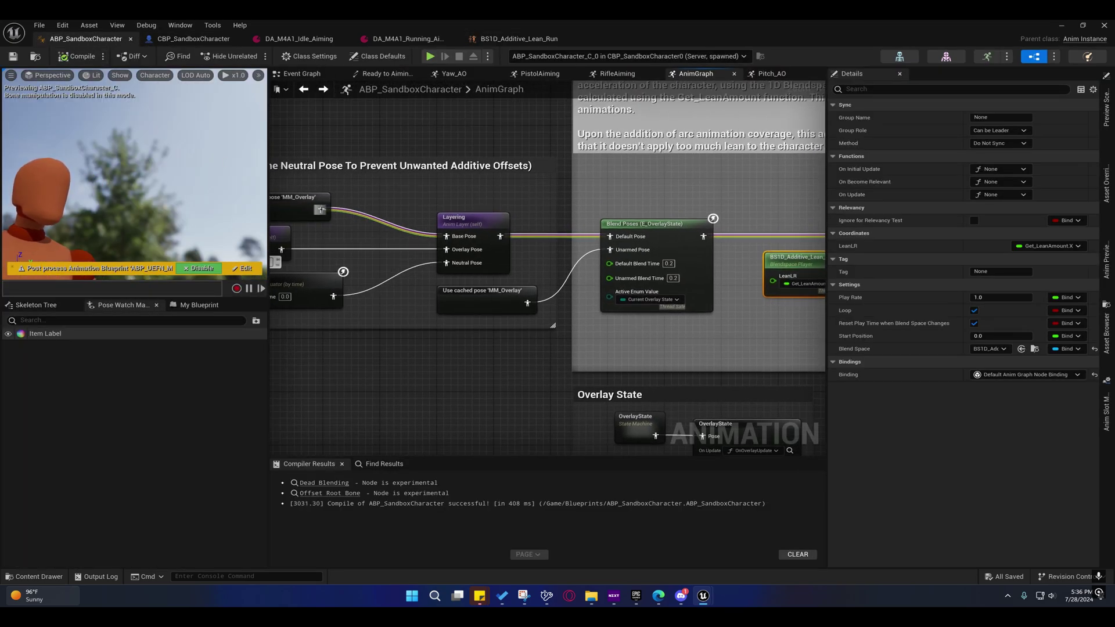
{"action": "scroll", "coordinate": [394, 195], "scroll_direction": "down", "scroll_amount": 4}
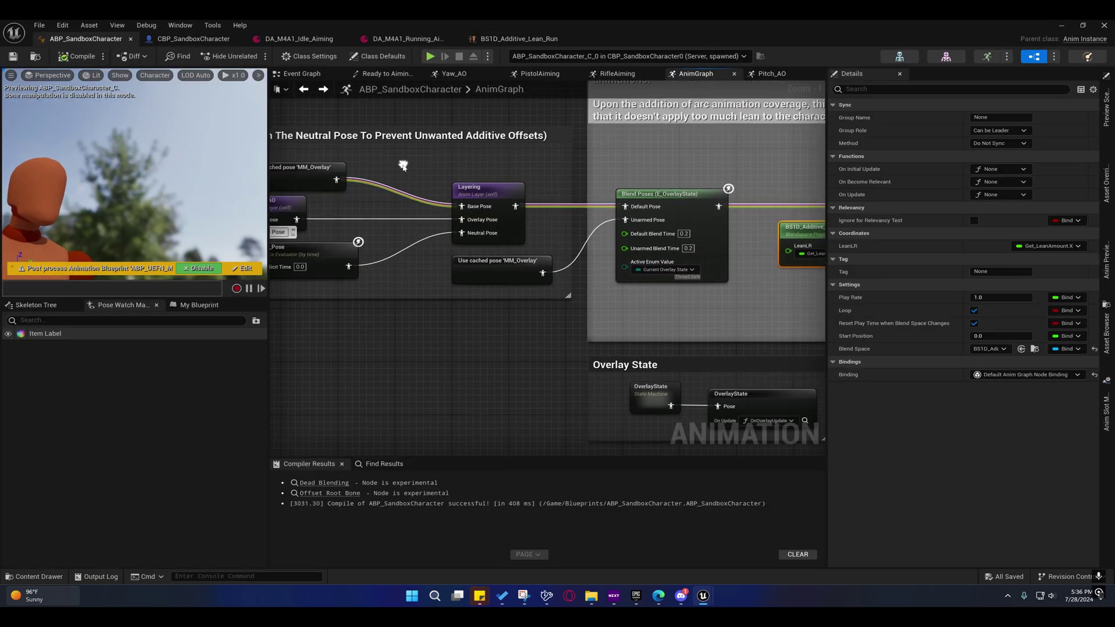
{"action": "right_click_drag", "start_coordinate": [406, 205], "coordinate": [416, 223]}
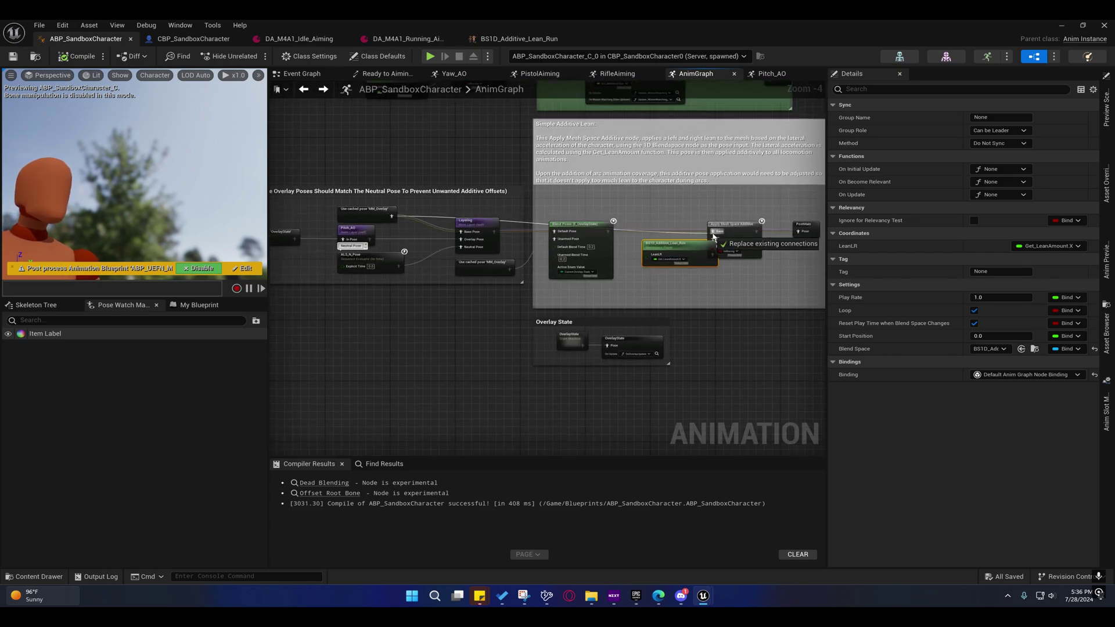
{"action": "left_click_drag", "start_coordinate": [719, 232], "coordinate": [717, 231]}
{"action": "left_click_drag", "start_coordinate": [652, 213], "coordinate": [395, 142]}
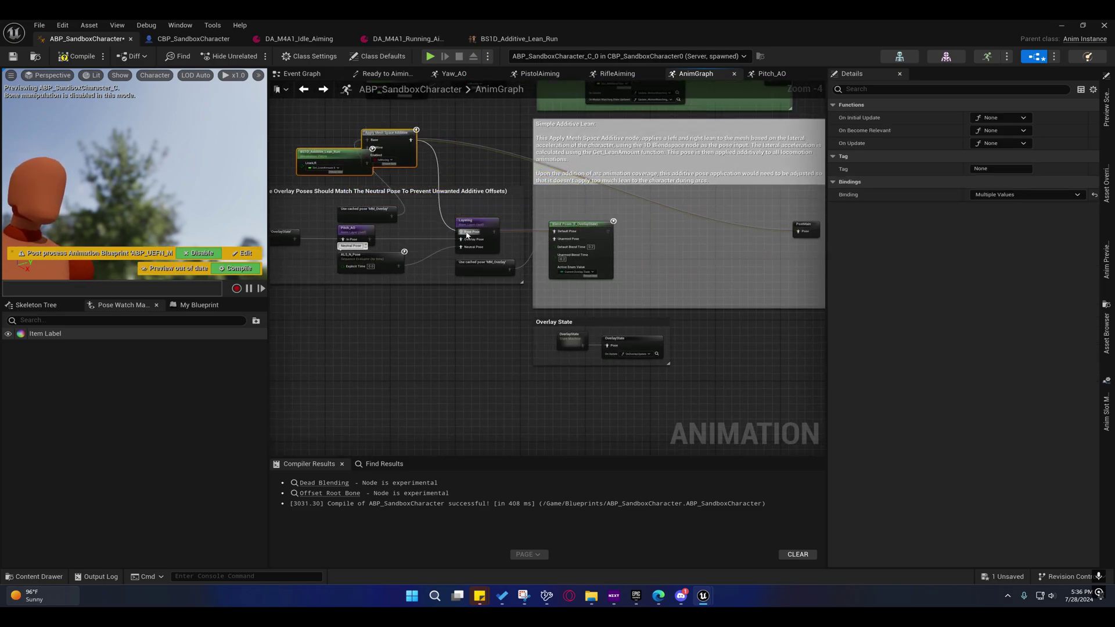
{"action": "left_click", "coordinate": [75, 56]}
Step: Play the level, run while aiming and firing in several directions to check the lean before layering, and stop the session
{"action": "left_click", "coordinate": [1065, 27]}
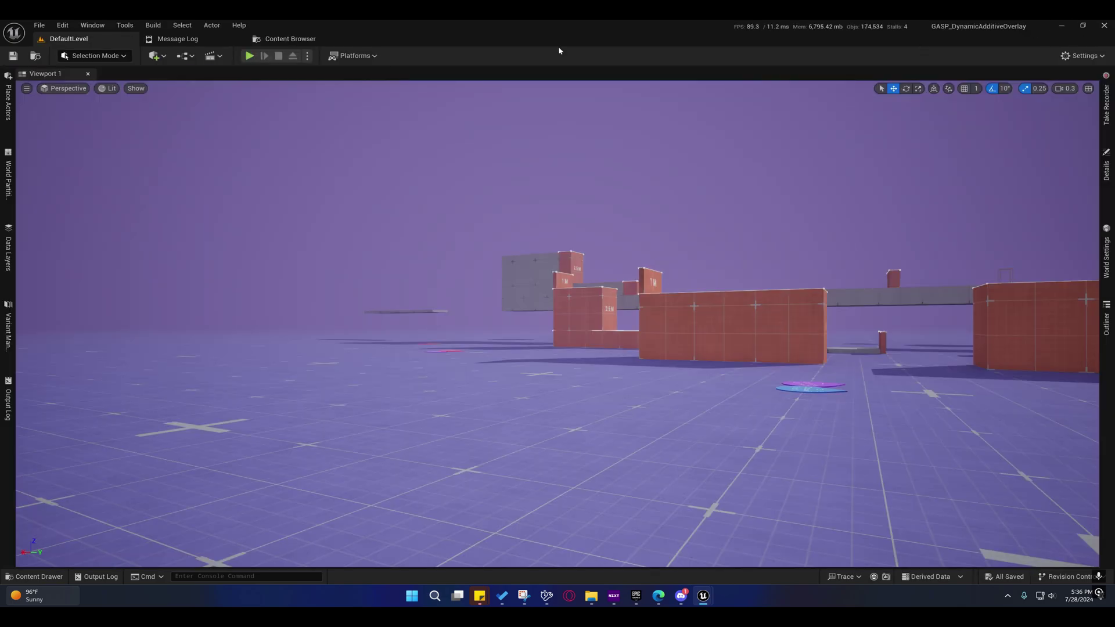
{"action": "left_click", "coordinate": [250, 57]}
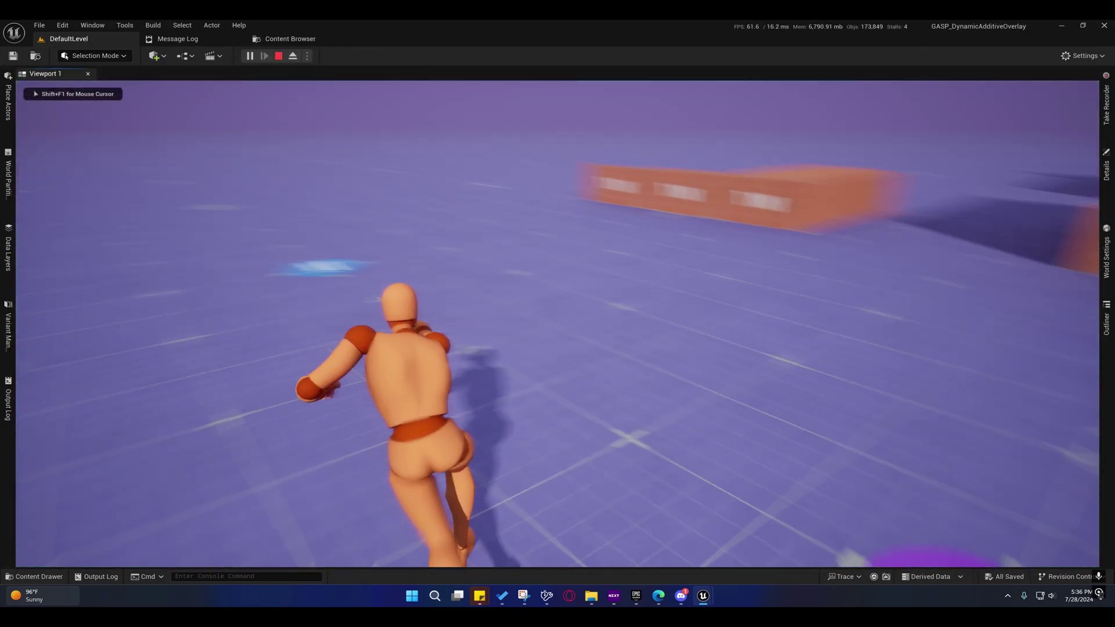
{"action": "key", "text": "w"}
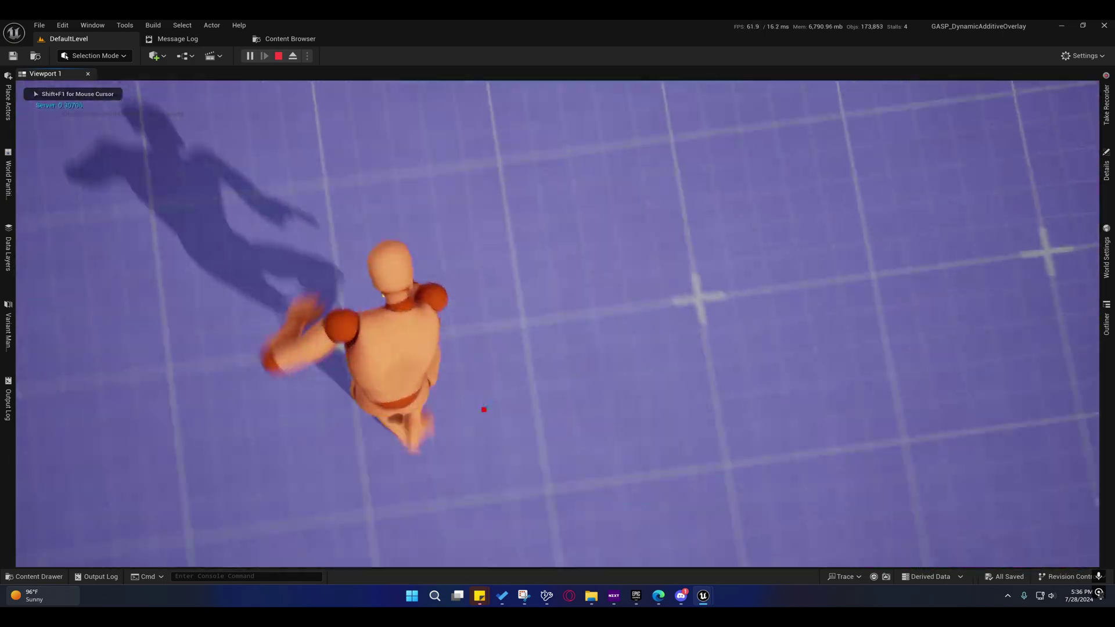
{"action": "key", "text": "w"}
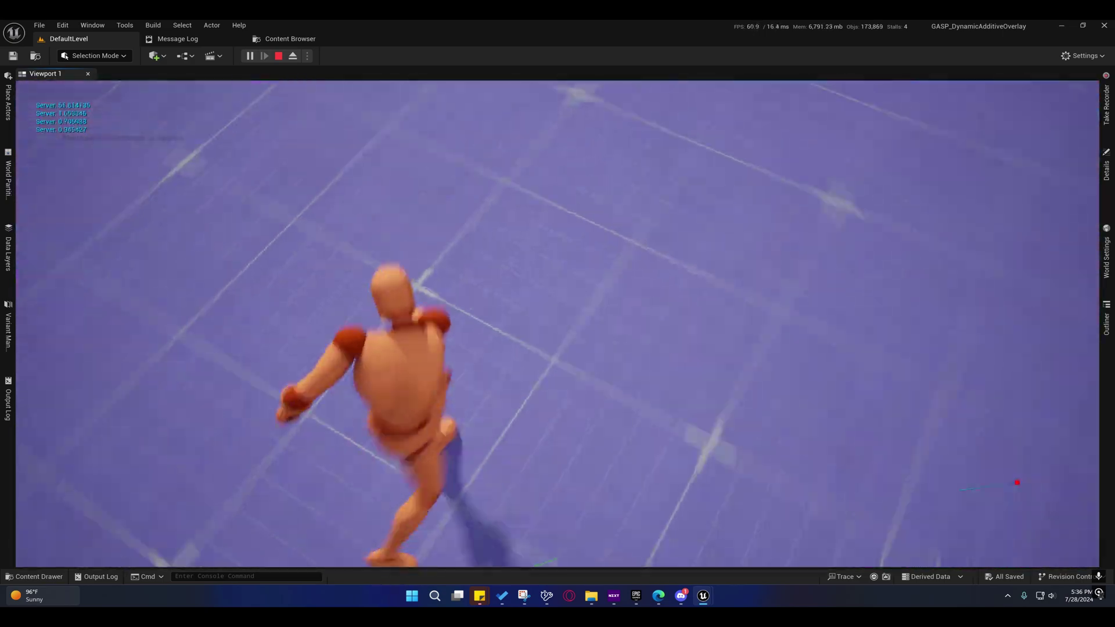
{"action": "key", "text": "w"}
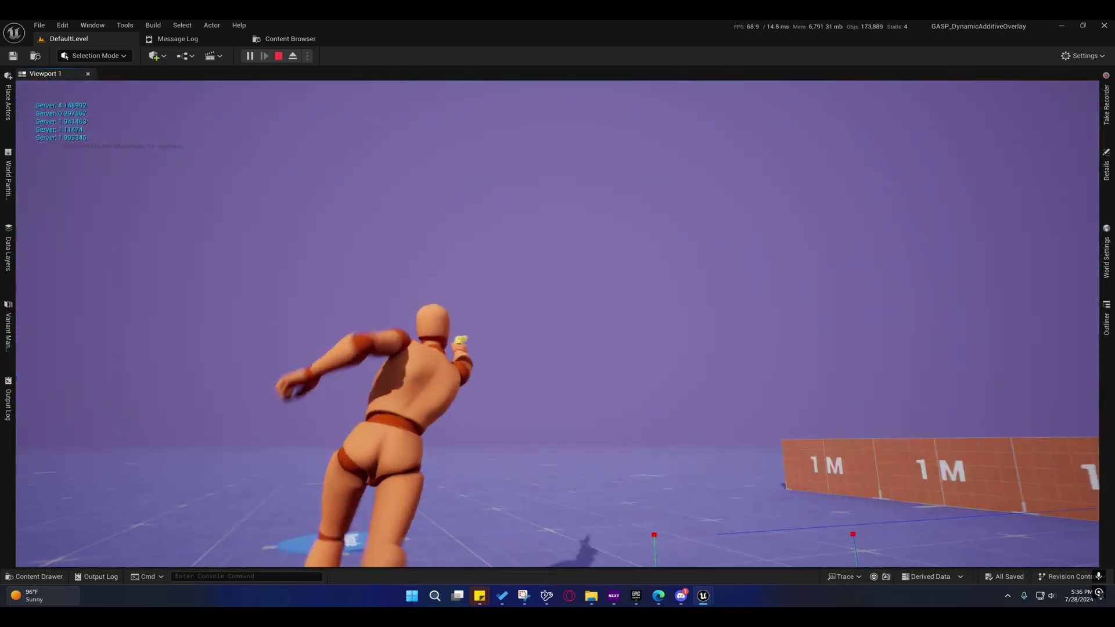
{"action": "key", "text": "w"}
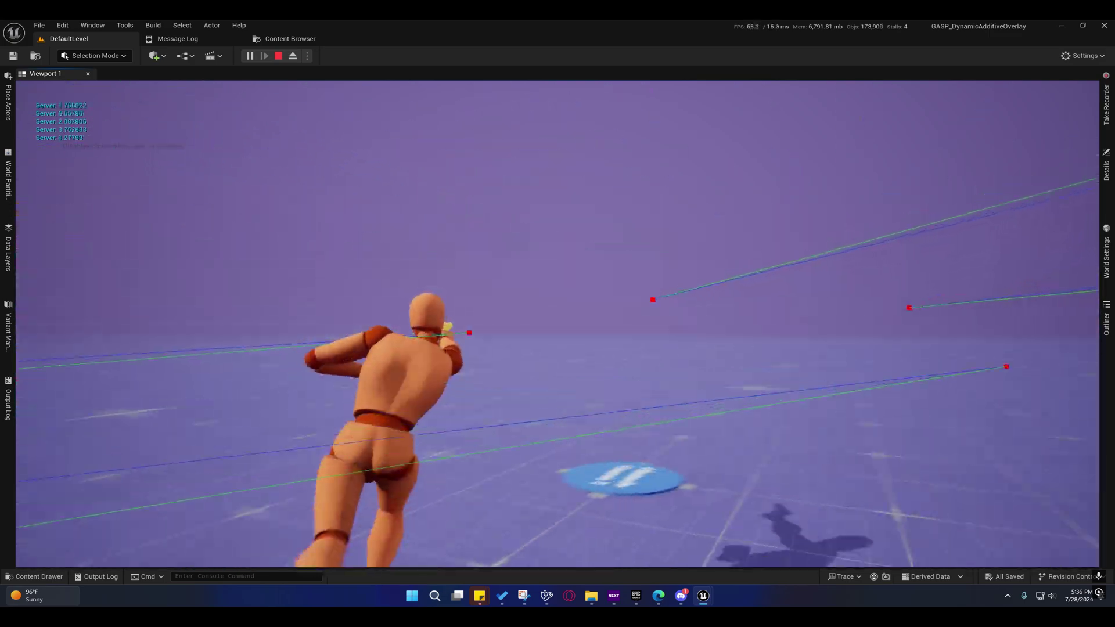
{"action": "key", "text": "w"}
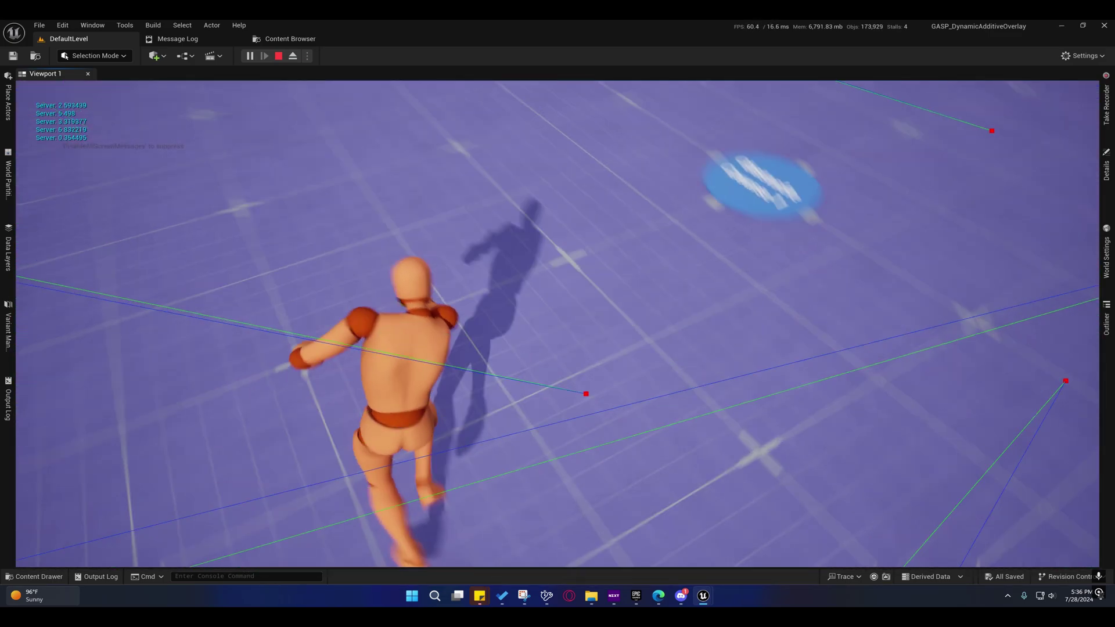
{"action": "key", "text": "w"}
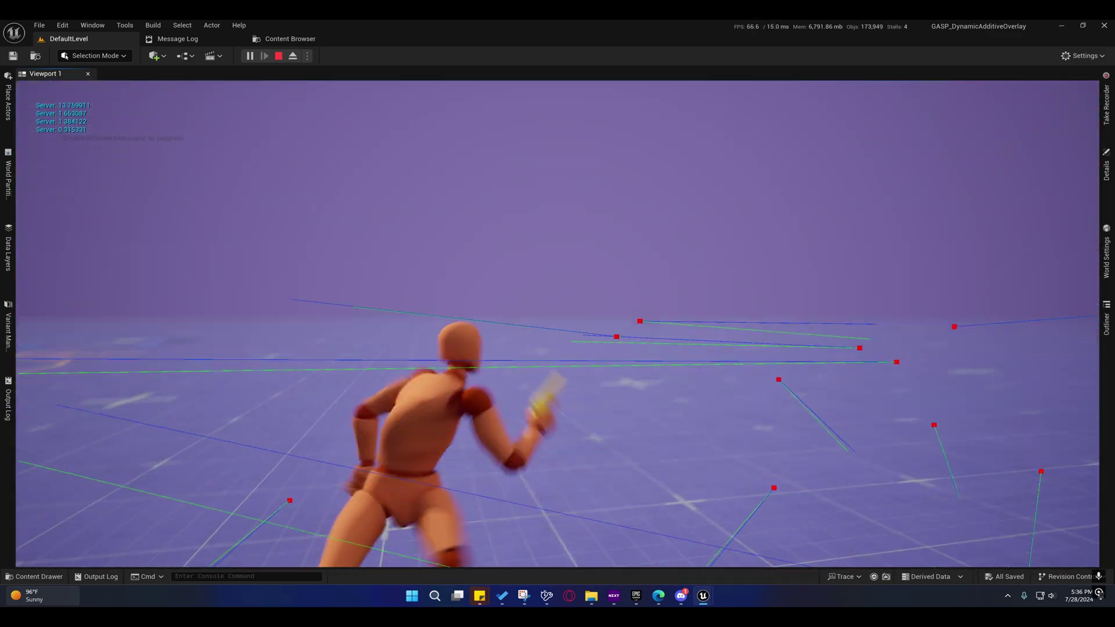
{"action": "key", "text": "w"}
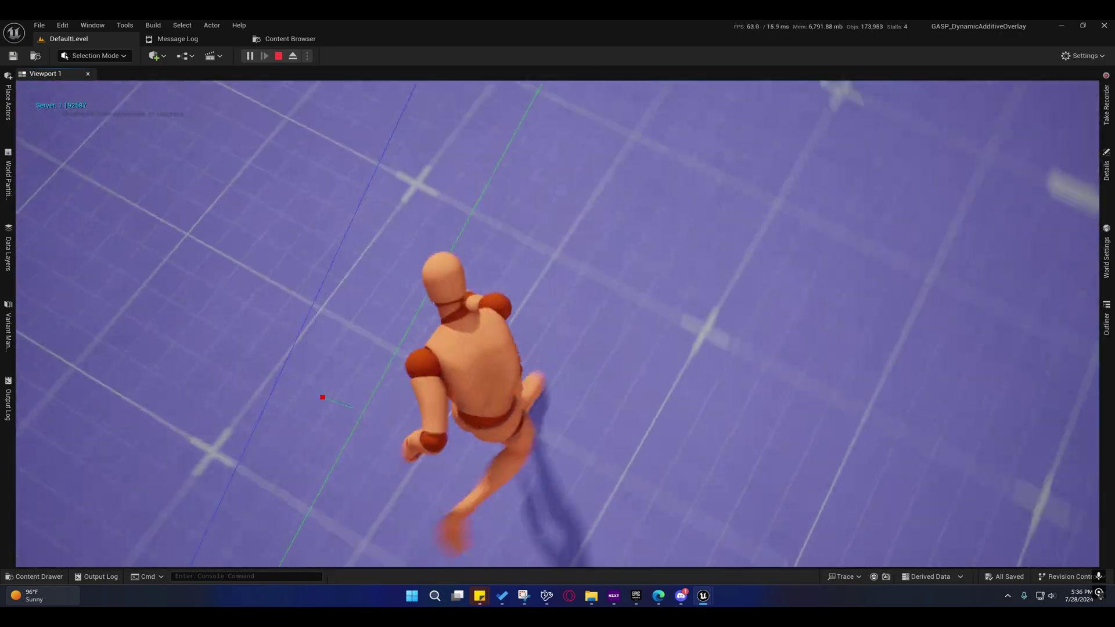
{"action": "key", "text": "w"}
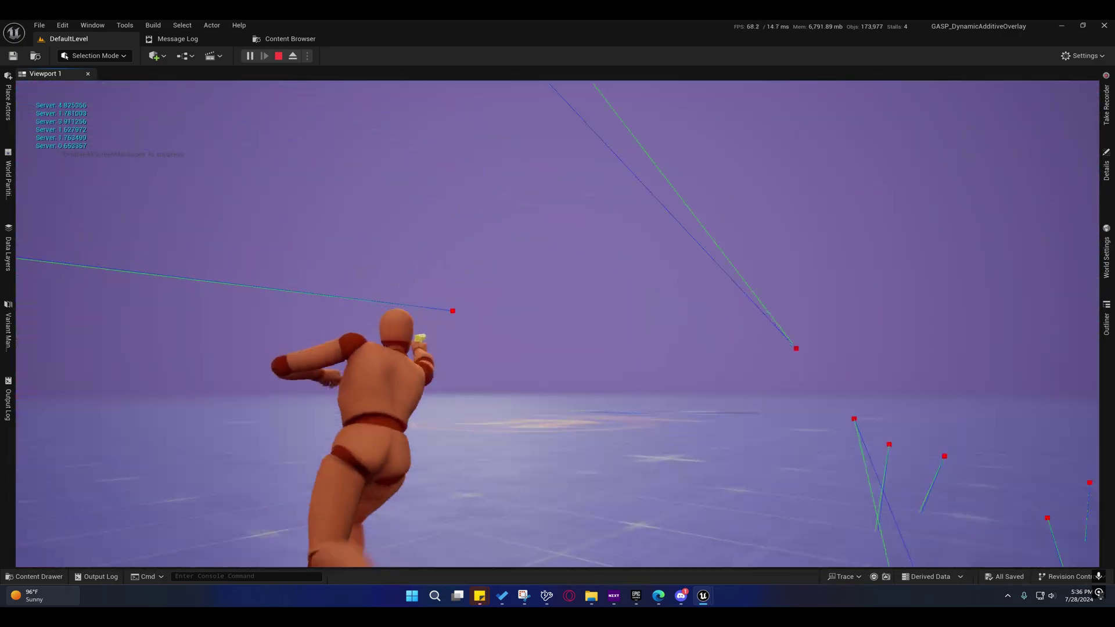
{"action": "key", "text": "shift+F1"}
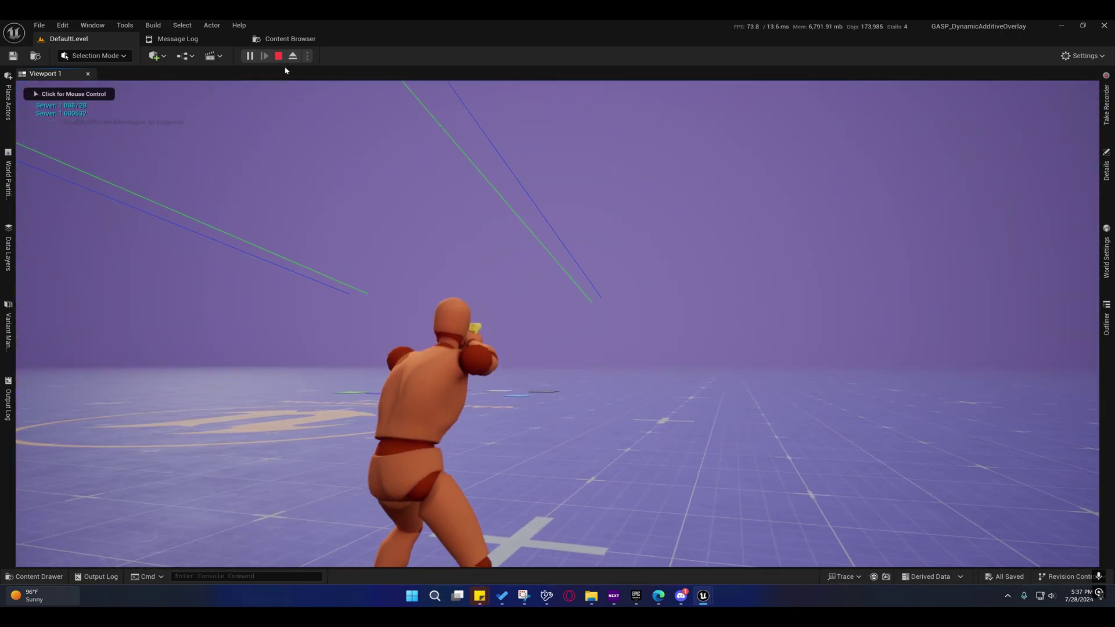
{"action": "left_click", "coordinate": [279, 56]}
Step: Return to the AnimGraph and feed the cached MM_Overlay pose directly into Layering's Base Pose, bypassing the additive lean nodes
{"action": "mouse_move", "coordinate": [703, 596]}
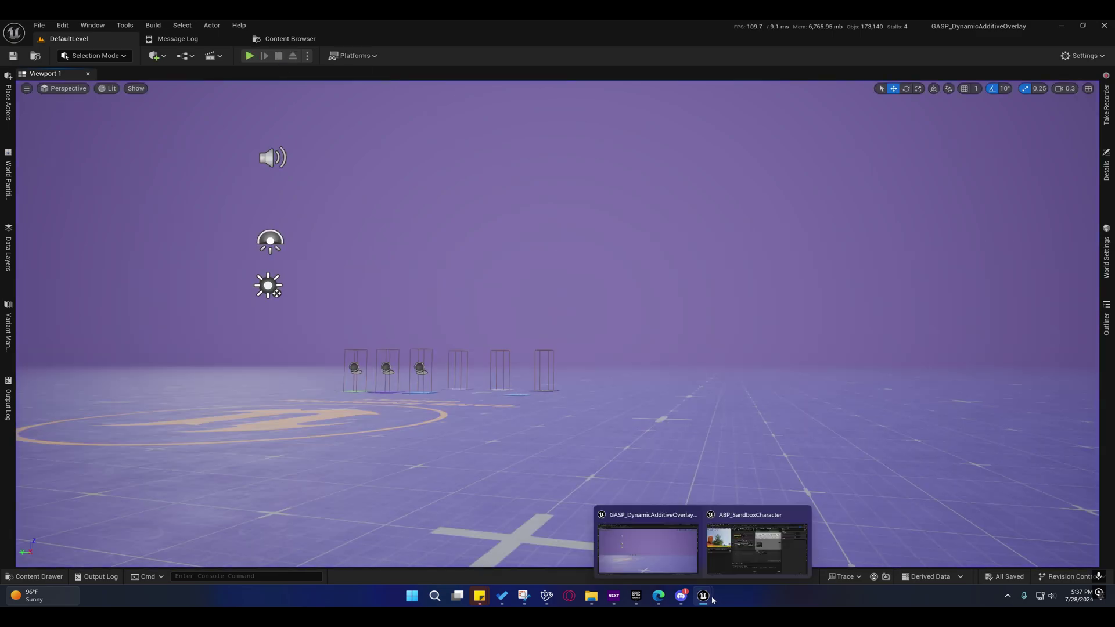
{"action": "left_click", "coordinate": [724, 558]}
{"action": "right_click_drag", "start_coordinate": [432, 322], "coordinate": [591, 402]}
{"action": "left_click", "coordinate": [503, 306]}
{"action": "left_click_drag", "start_coordinate": [503, 306], "coordinate": [555, 319]}
{"action": "left_click_drag", "start_coordinate": [627, 337], "coordinate": [628, 337]}
{"action": "right_click_drag", "start_coordinate": [627, 337], "coordinate": [595, 358]}
{"action": "left_click", "coordinate": [558, 282]}
Step: Insert a copy of the BS1D_Additive_Lean_Run and Apply Mesh Space Additive nodes between Motion Matching and MM_Base, and compile and save
{"action": "right_click_drag", "start_coordinate": [550, 290], "coordinate": [376, 298]}
{"action": "left_click_drag", "start_coordinate": [418, 290], "coordinate": [718, 248]}
{"action": "right_click_drag", "start_coordinate": [693, 226], "coordinate": [641, 259]}
{"action": "left_click_drag", "start_coordinate": [661, 273], "coordinate": [639, 242]}
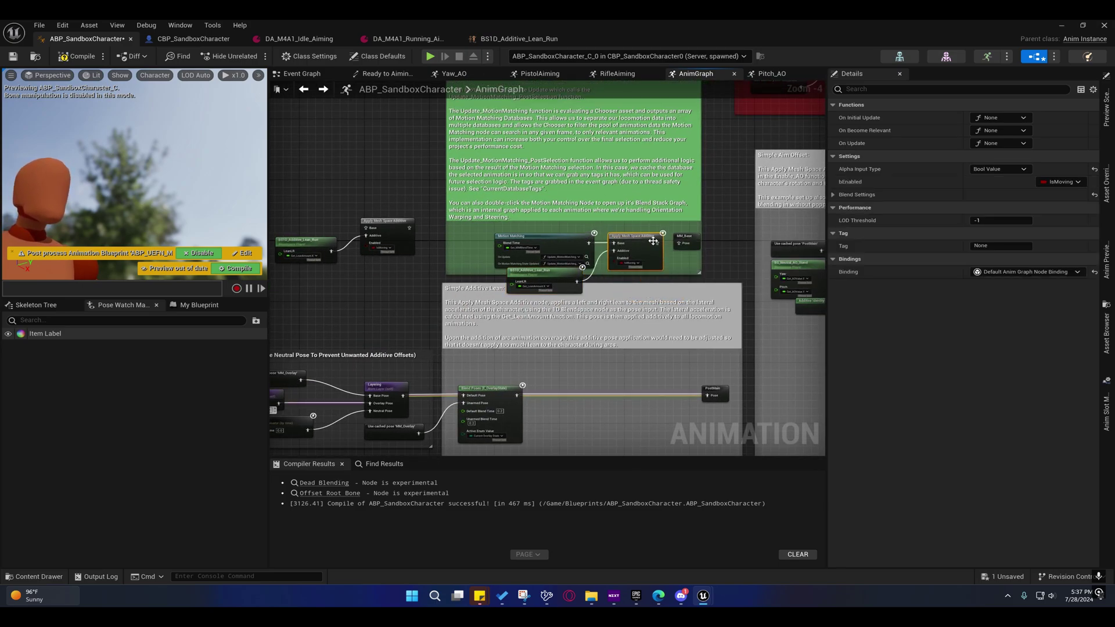
{"action": "left_click_drag", "start_coordinate": [688, 248], "coordinate": [686, 247]}
{"action": "right_click_drag", "start_coordinate": [675, 255], "coordinate": [681, 209]}
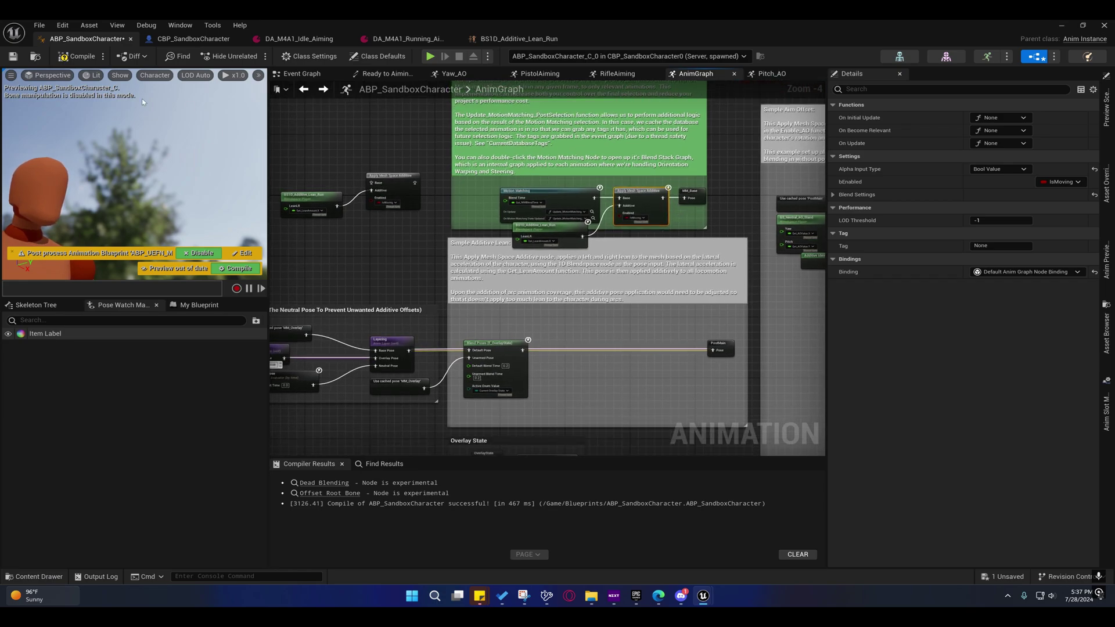
{"action": "left_click", "coordinate": [12, 56]}
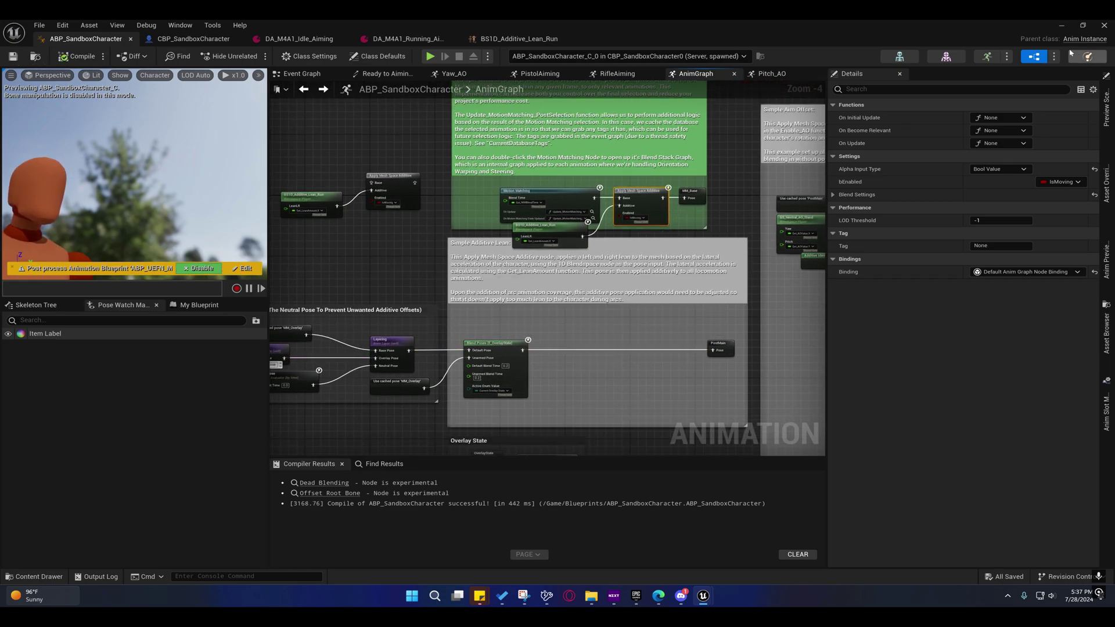
Step: Play the level and fire repeatedly while running to check aiming with the lean applied after Motion Matching, and stop the session
{"action": "left_click", "coordinate": [1058, 26]}
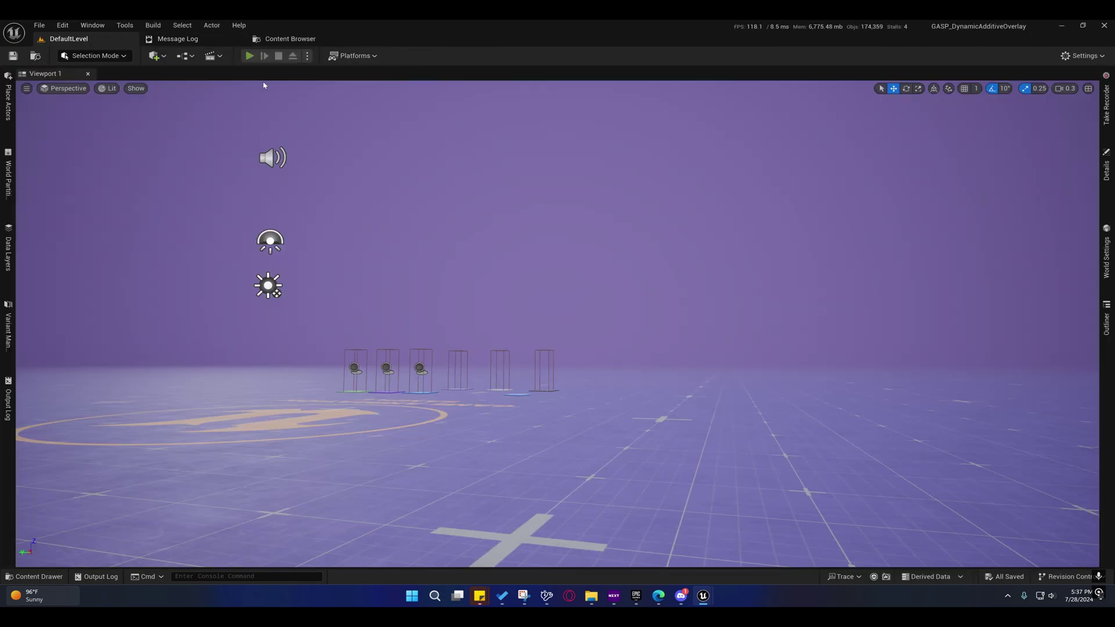
{"action": "left_click", "coordinate": [249, 55]}
{"action": "key", "text": "w"}
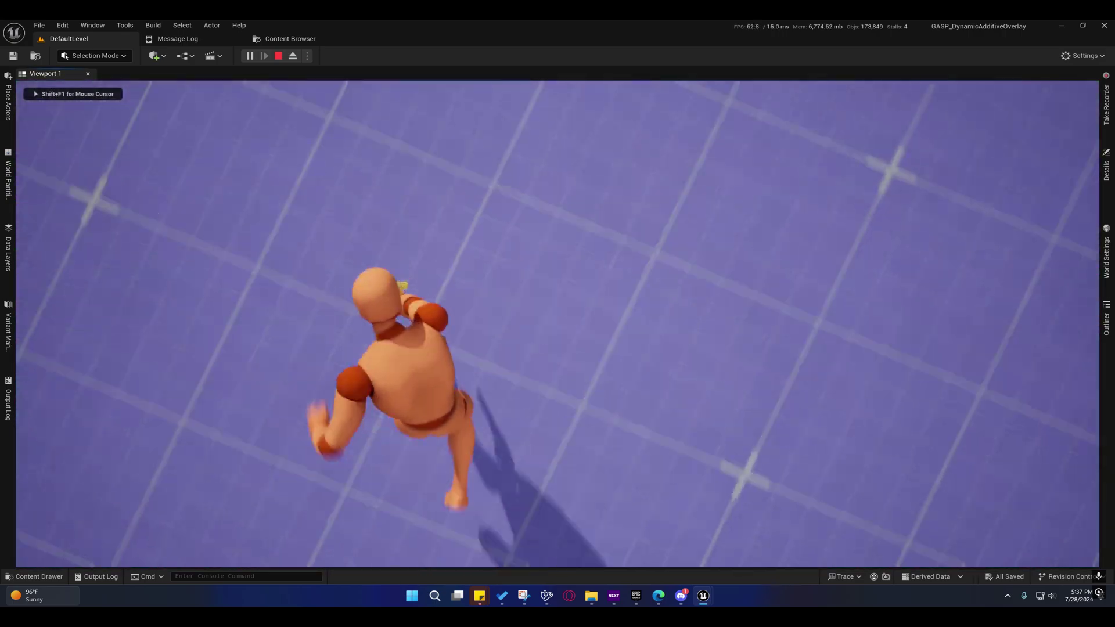
{"action": "left_click", "coordinate": [557, 324]}
{"action": "left_click", "coordinate": [557, 324]}
{"action": "left_click", "coordinate": [558, 324]}
{"action": "left_click", "coordinate": [557, 324]}
{"action": "left_click", "coordinate": [558, 324]}
{"action": "left_click", "coordinate": [557, 324]}
{"action": "left_click", "coordinate": [557, 324]}
{"action": "left_click", "coordinate": [557, 324]}
{"action": "left_click", "coordinate": [557, 324]}
{"action": "left_click", "coordinate": [557, 324]}
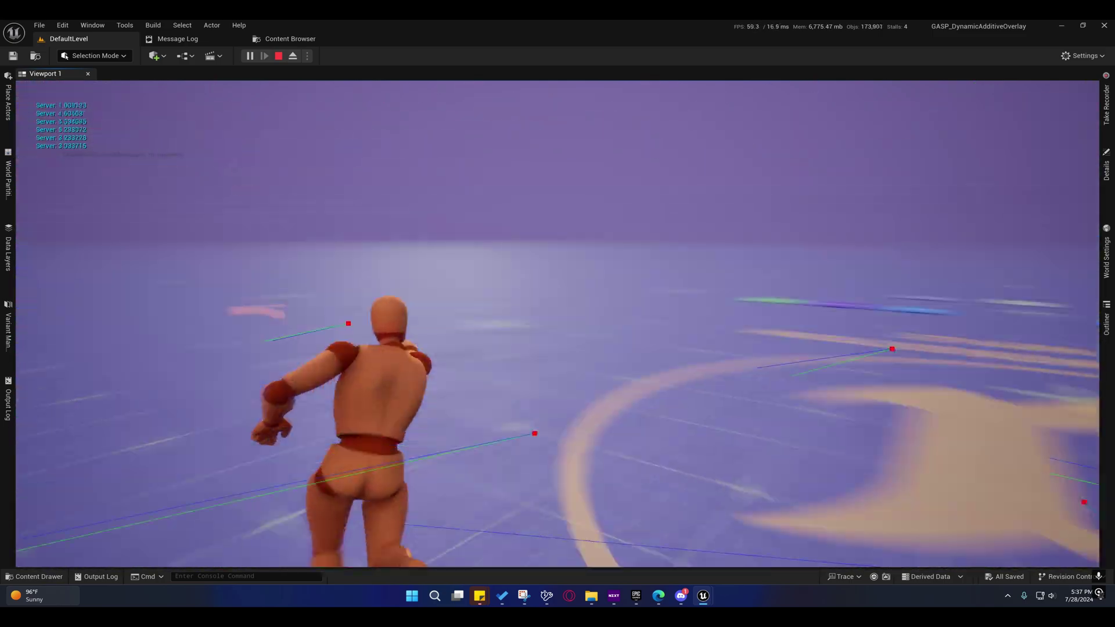
{"action": "key", "text": "Escape"}
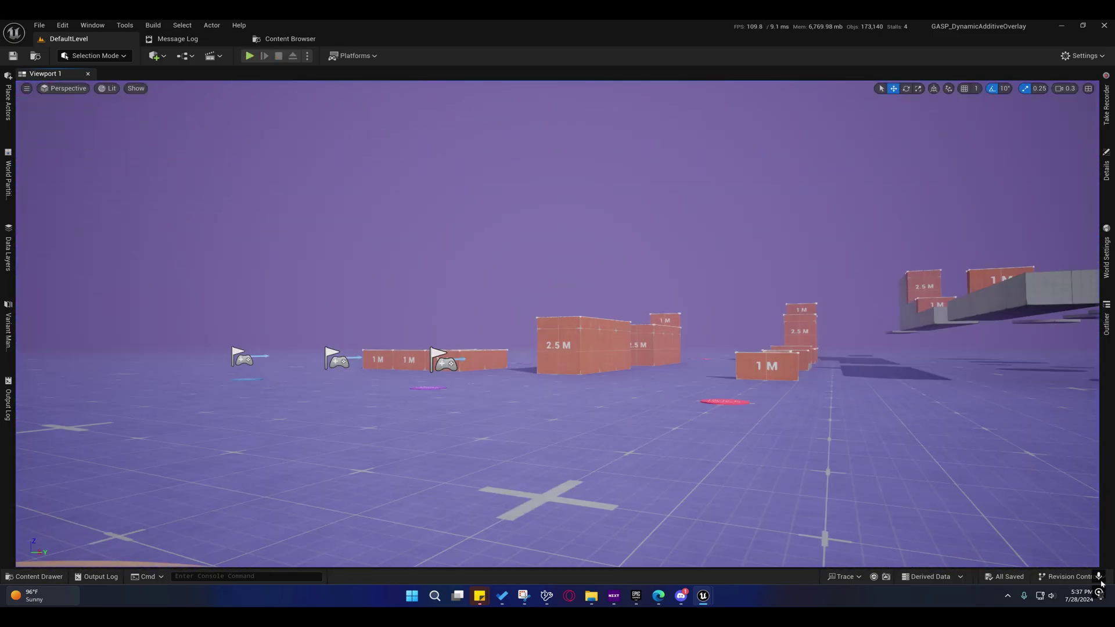
Step: Extend the green Motion Matching comment box around the lean nodes and shrink the Simple Additive Lean comment to start below it
{"action": "mouse_move", "coordinate": [703, 595]}
{"action": "left_click", "coordinate": [756, 543]}
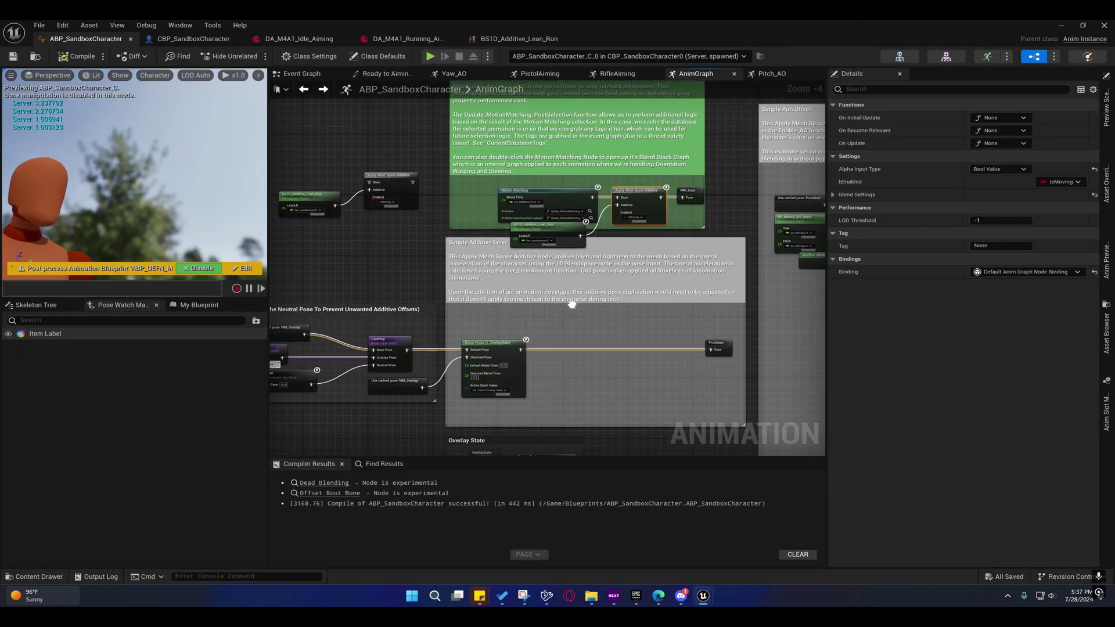
{"action": "right_click_drag", "start_coordinate": [566, 306], "coordinate": [548, 258]}
{"action": "left_click_drag", "start_coordinate": [623, 193], "coordinate": [622, 223]}
{"action": "right_click_drag", "start_coordinate": [537, 215], "coordinate": [537, 233]}
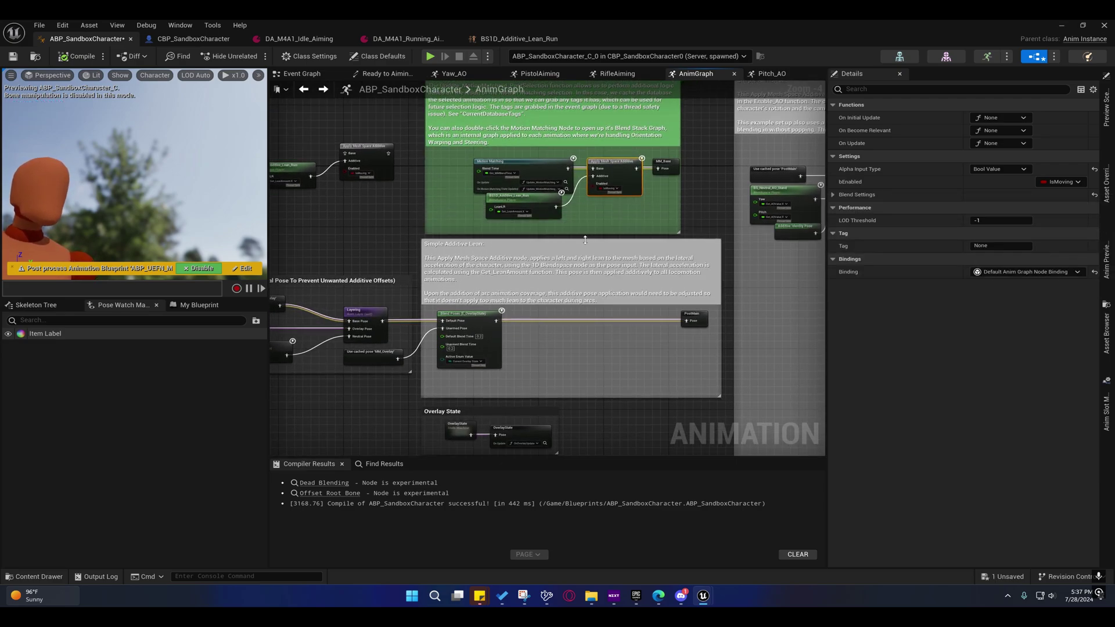
{"action": "right_click_drag", "start_coordinate": [536, 244], "coordinate": [531, 265]}
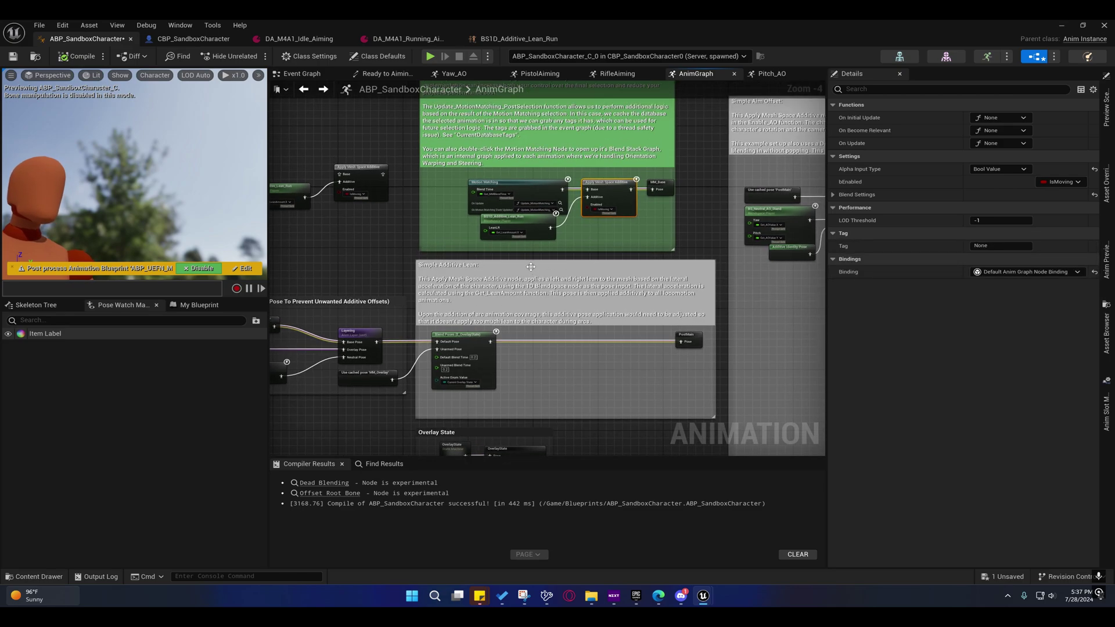
{"action": "left_click_drag", "start_coordinate": [531, 265], "coordinate": [533, 206]}
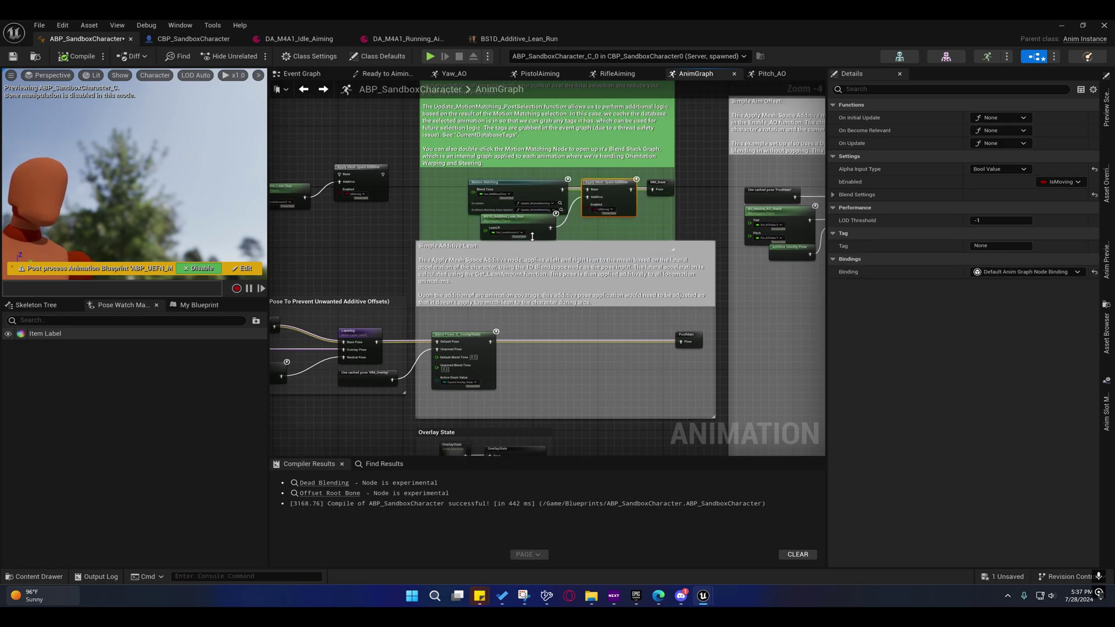
{"action": "left_click_drag", "start_coordinate": [531, 236], "coordinate": [529, 258]}
Step: Nudge the Blend Poses (E_OverlayState) node slightly toward PostMain and review the neighbouring Layering section of the AnimGraph
{"action": "right_click_drag", "start_coordinate": [487, 278], "coordinate": [464, 267]}
{"action": "right_click_drag", "start_coordinate": [562, 291], "coordinate": [525, 323]}
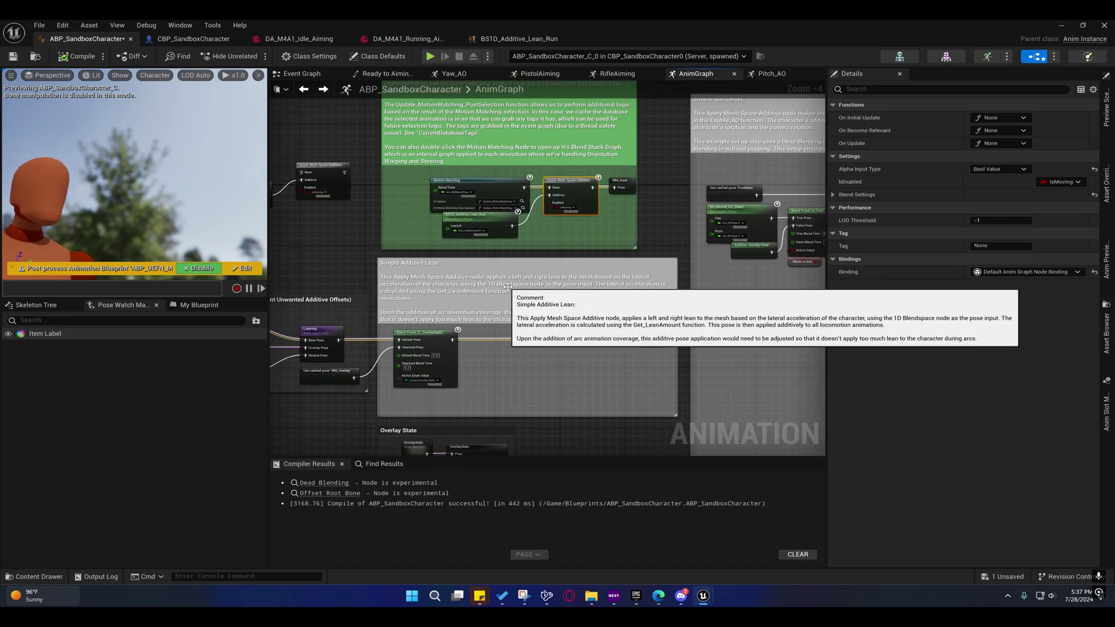
{"action": "right_click_drag", "start_coordinate": [526, 278], "coordinate": [717, 252]}
{"action": "right_click_drag", "start_coordinate": [587, 266], "coordinate": [448, 246]}
{"action": "mouse_move", "coordinate": [507, 273]}
{"action": "left_mouse_down"}
{"action": "mouse_move", "coordinate": [571, 280]}
{"action": "mouse_move", "coordinate": [523, 277]}
{"action": "left_mouse_up"}
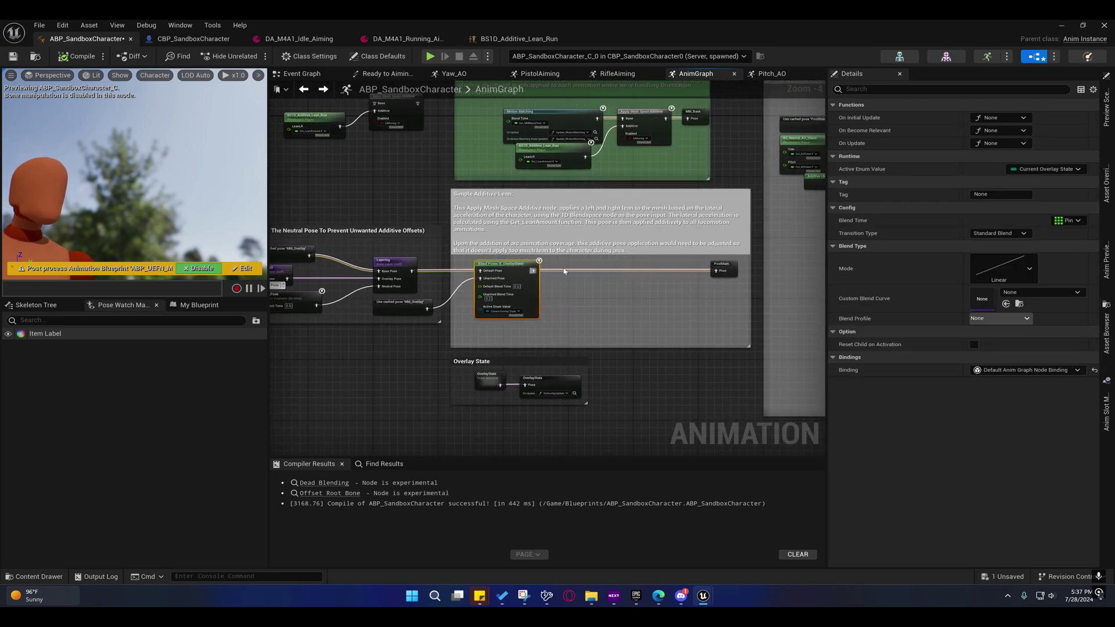
{"action": "right_click_drag", "start_coordinate": [639, 271], "coordinate": [608, 246]}
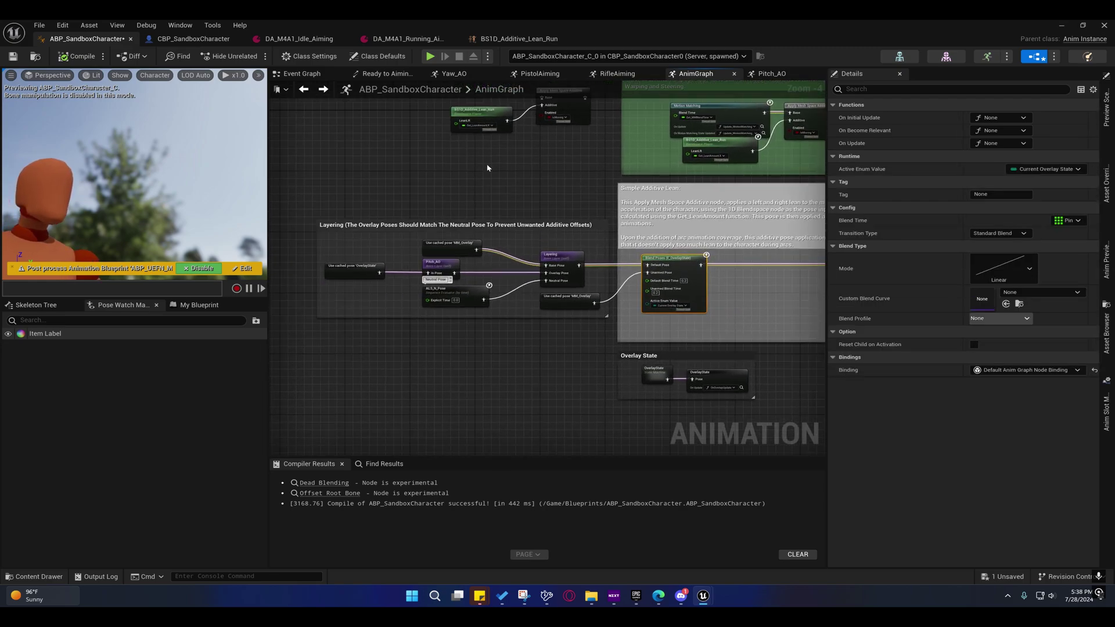
Step: Delete the leftover BS1D_Additive_Lean_Run and Apply Mesh Space Additive nodes above the Layering section, and compile and save
{"action": "right_click_drag", "start_coordinate": [485, 172], "coordinate": [415, 227]}
{"action": "left_click_drag", "start_coordinate": [363, 122], "coordinate": [517, 190]}
{"action": "right_click_drag", "start_coordinate": [459, 228], "coordinate": [434, 172]}
{"action": "key", "text": "Delete"}
{"action": "right_click_drag", "start_coordinate": [462, 219], "coordinate": [551, 264]}
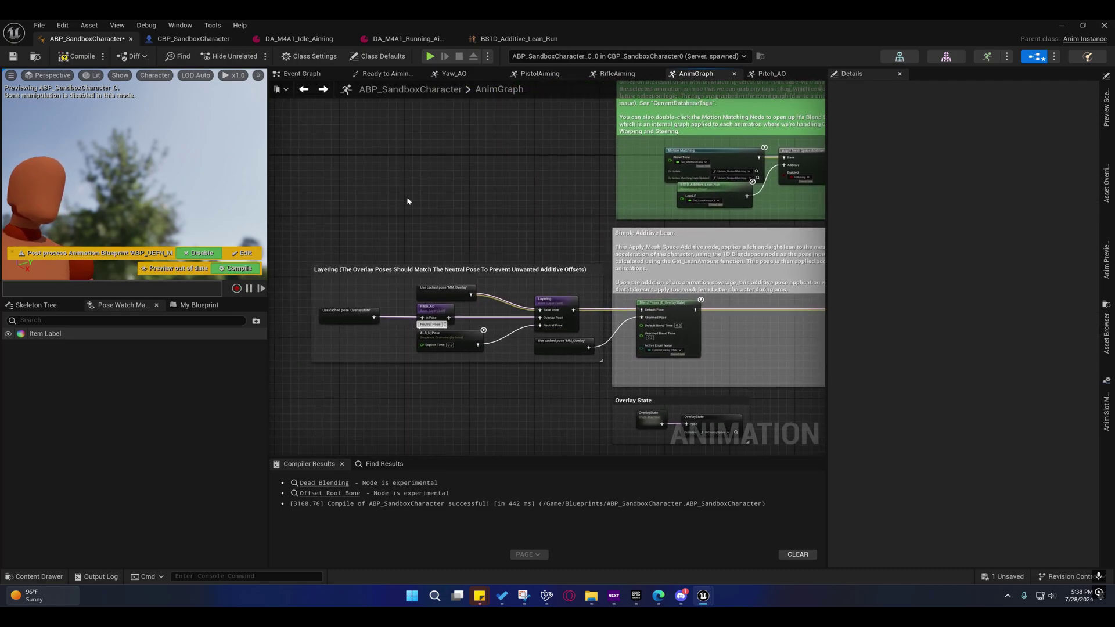
{"action": "left_click", "coordinate": [74, 57]}
Step: Examine the Pitch_AO node in the Layering section and the state machine and cached pose in the Overlay State section
{"action": "right_click_drag", "start_coordinate": [458, 246], "coordinate": [413, 174]}
{"action": "right_click_drag", "start_coordinate": [387, 231], "coordinate": [481, 228]}
{"action": "left_click", "coordinate": [472, 238]}
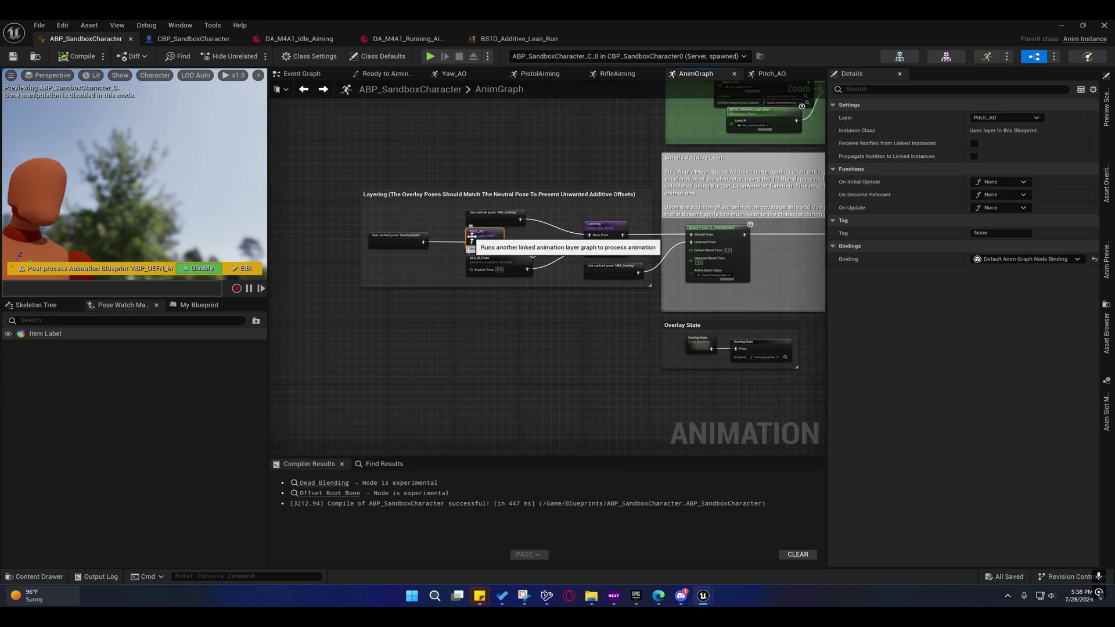
{"action": "right_click_drag", "start_coordinate": [483, 228], "coordinate": [464, 249]}
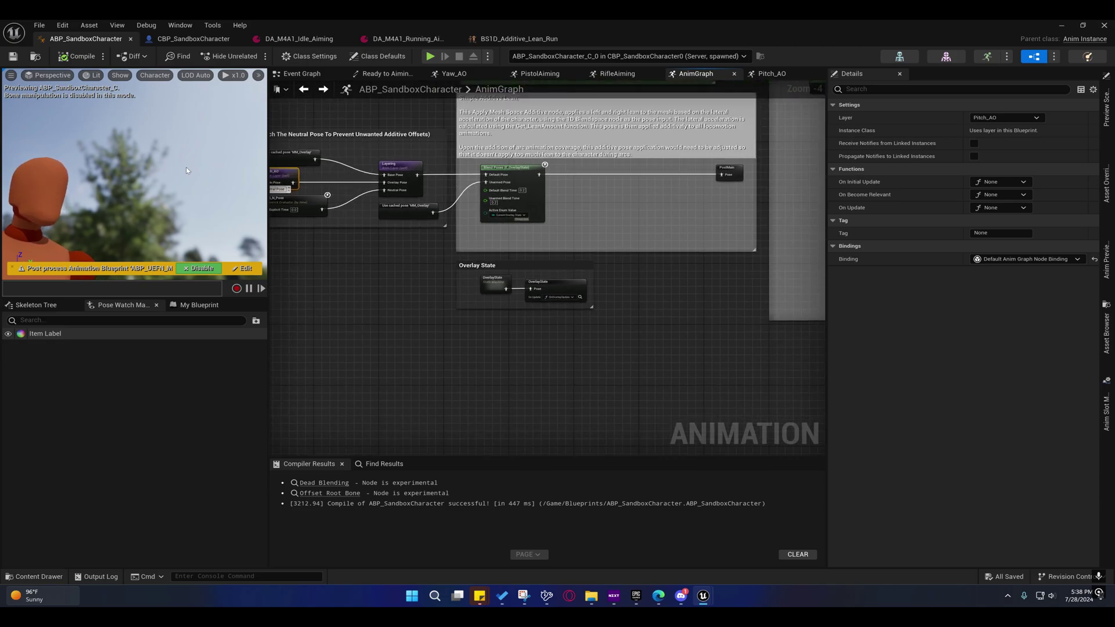
{"action": "right_click_drag", "start_coordinate": [408, 254], "coordinate": [254, 266]}
{"action": "left_click", "coordinate": [404, 291]}
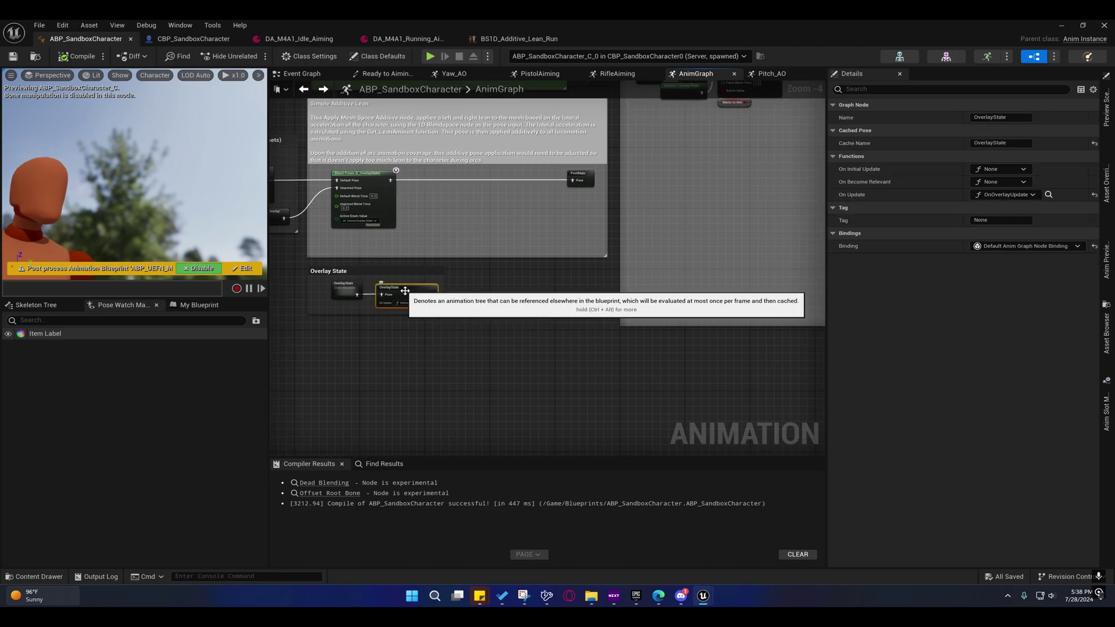
{"action": "left_click", "coordinate": [358, 292]}
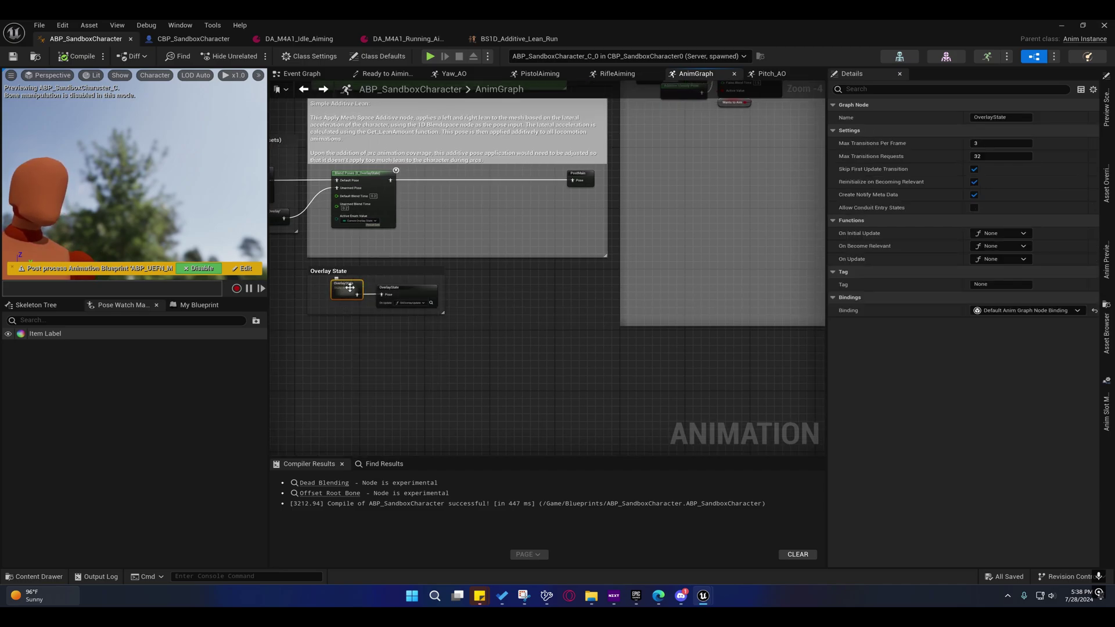
Step: Open the Yaw_AO layer from the AimOffset Logic section and examine its input pose and WeaponFingerCorrection group
{"action": "right_click_drag", "start_coordinate": [528, 274], "coordinate": [18, 459]}
{"action": "right_click_drag", "start_coordinate": [613, 367], "coordinate": [272, 352]}
{"action": "right_click_drag", "start_coordinate": [674, 264], "coordinate": [637, 261]}
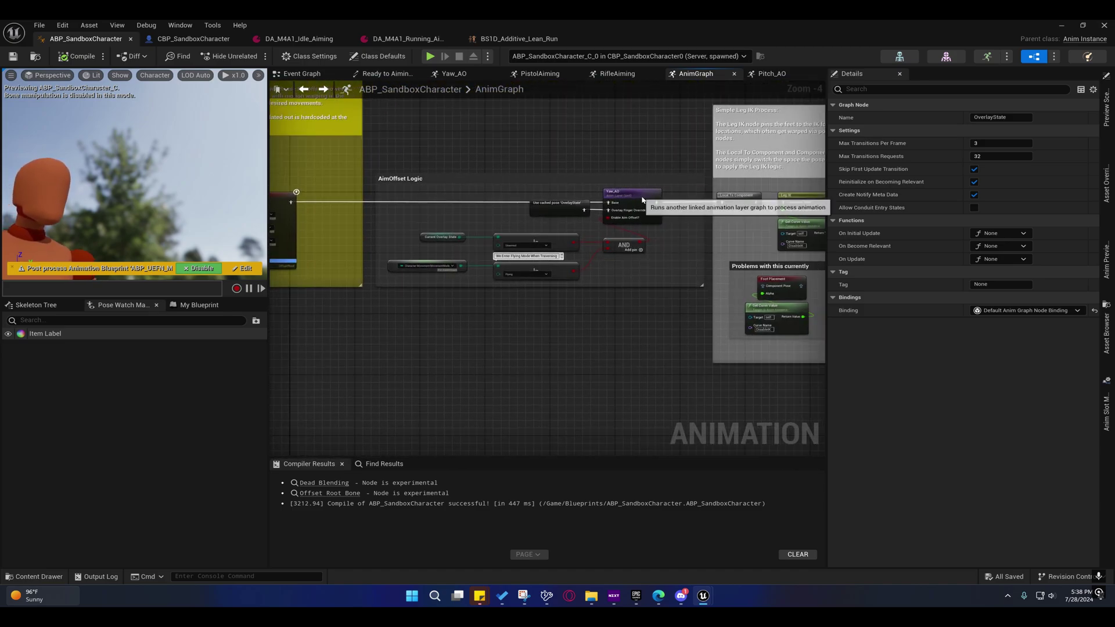
{"action": "double_click", "coordinate": [638, 199]}
{"action": "right_click_drag", "start_coordinate": [500, 203], "coordinate": [488, 235]}
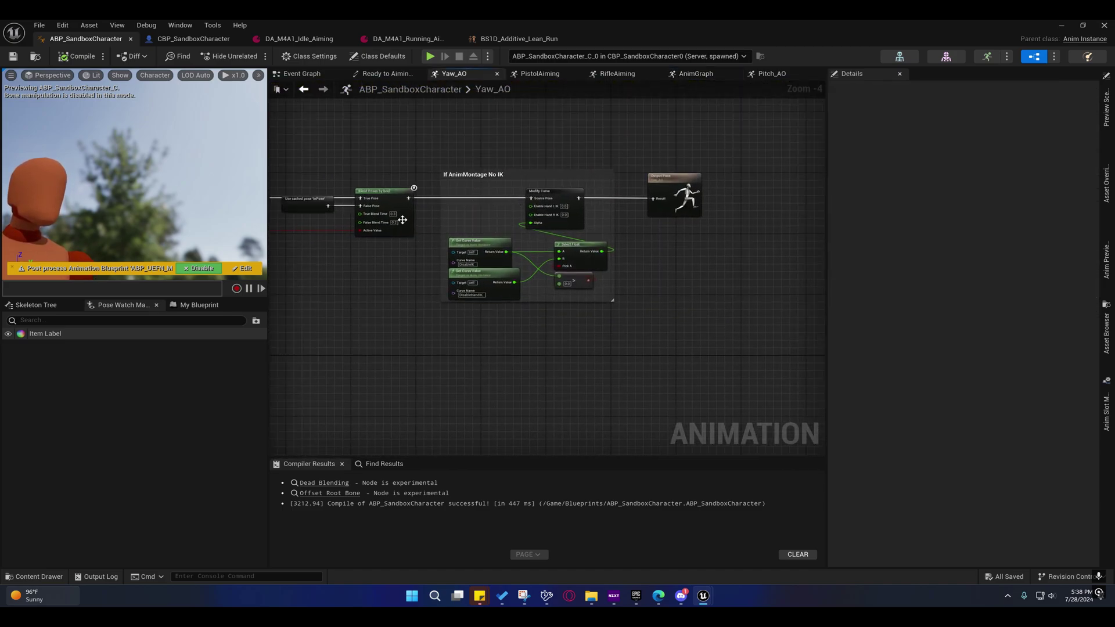
{"action": "right_click_drag", "start_coordinate": [403, 221], "coordinate": [537, 204]}
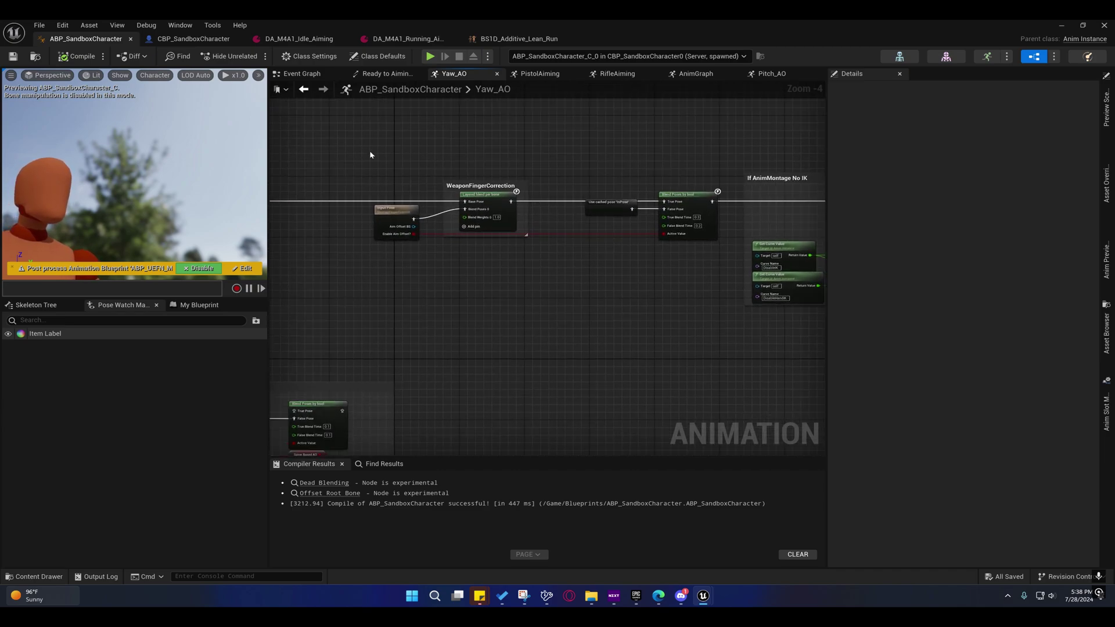
{"action": "left_click_drag", "start_coordinate": [382, 160], "coordinate": [535, 243]}
{"action": "right_click_drag", "start_coordinate": [317, 140], "coordinate": [378, 125]}
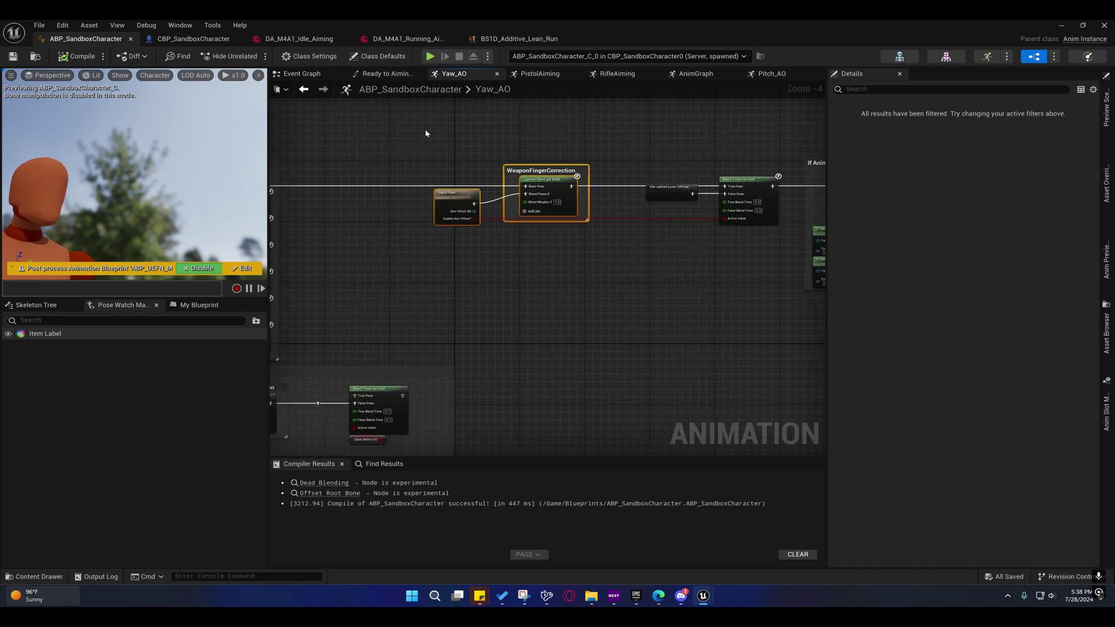
Step: Return to the AnimGraph and examine the Weapon Bone Correction section, its Layered Blend Per Bone filters and the previewed weapon bones
{"action": "left_click", "coordinate": [305, 90]}
{"action": "right_click_drag", "start_coordinate": [410, 221], "coordinate": [821, 233]}
{"action": "right_click_drag", "start_coordinate": [540, 323], "coordinate": [271, 416]}
{"action": "right_click_drag", "start_coordinate": [596, 249], "coordinate": [458, 284]}
{"action": "left_click_drag", "start_coordinate": [433, 182], "coordinate": [569, 330]}
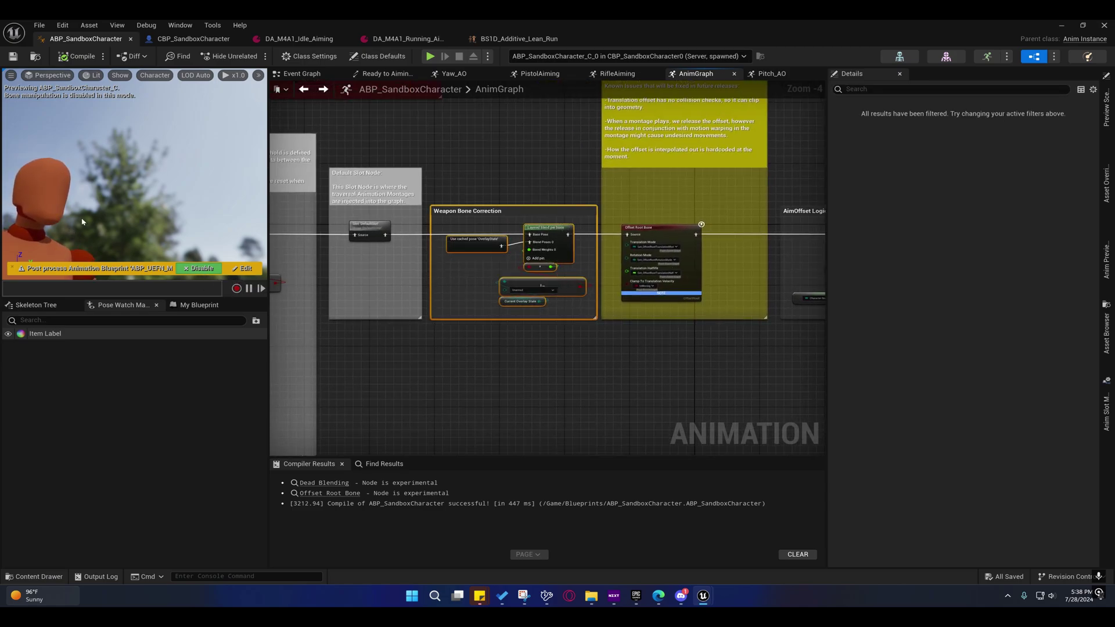
{"action": "right_click_drag", "start_coordinate": [89, 215], "coordinate": [87, 331]}
{"action": "right_click_drag", "start_coordinate": [199, 191], "coordinate": [199, 235]}
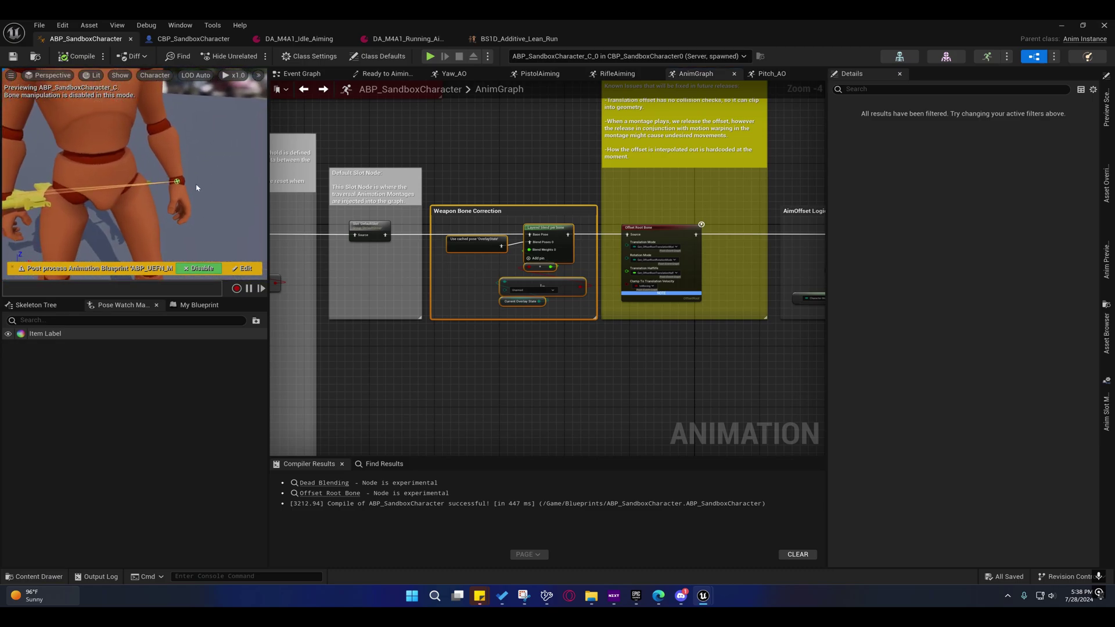
{"action": "right_click_drag", "start_coordinate": [462, 264], "coordinate": [429, 159]}
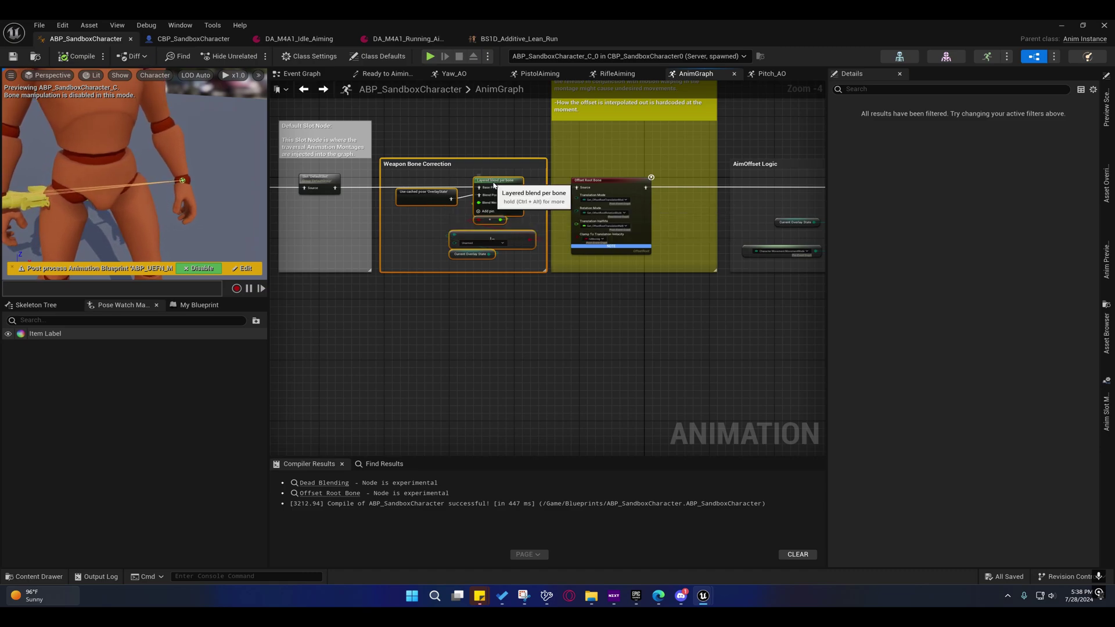
{"action": "left_click", "coordinate": [514, 188]}
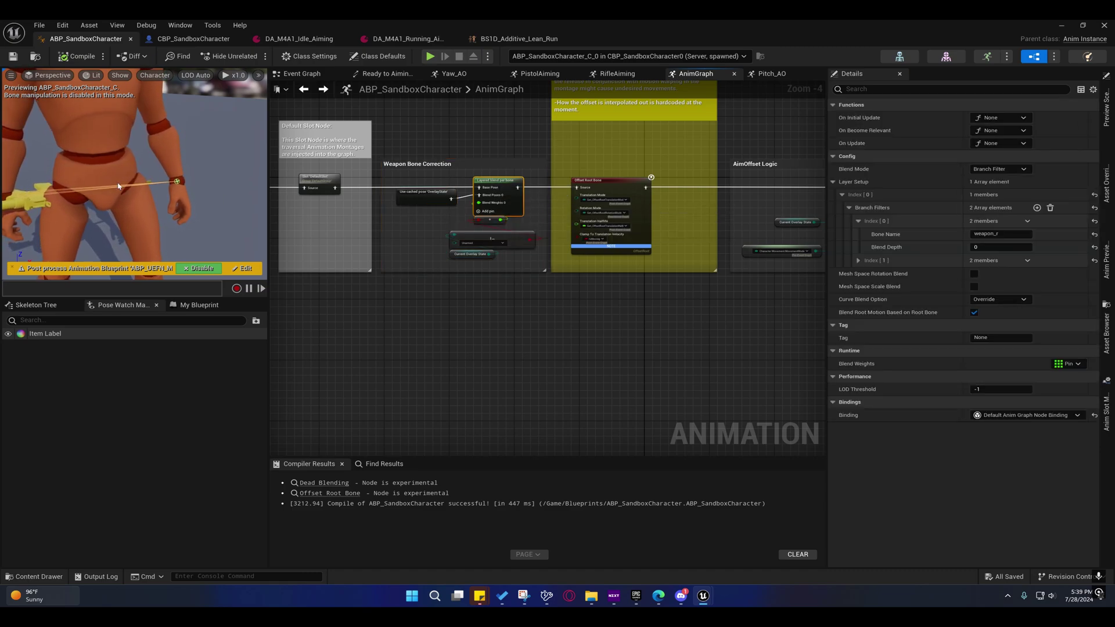
Step: Compare the Overlay State section with the Layering section, checking the Pitch_AO node and the OverlayState cached pose
{"action": "right_click_drag", "start_coordinate": [422, 204], "coordinate": [639, 173]}
{"action": "double_click", "coordinate": [640, 169]}
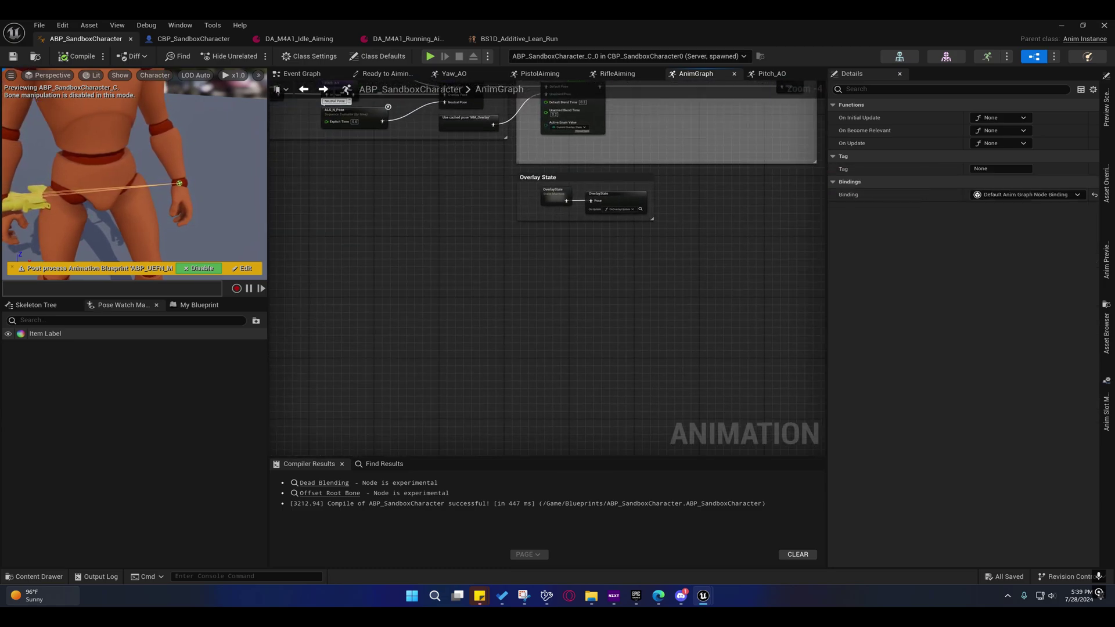
{"action": "left_click_drag", "start_coordinate": [481, 173], "coordinate": [689, 251]}
{"action": "right_click_drag", "start_coordinate": [393, 194], "coordinate": [579, 377]}
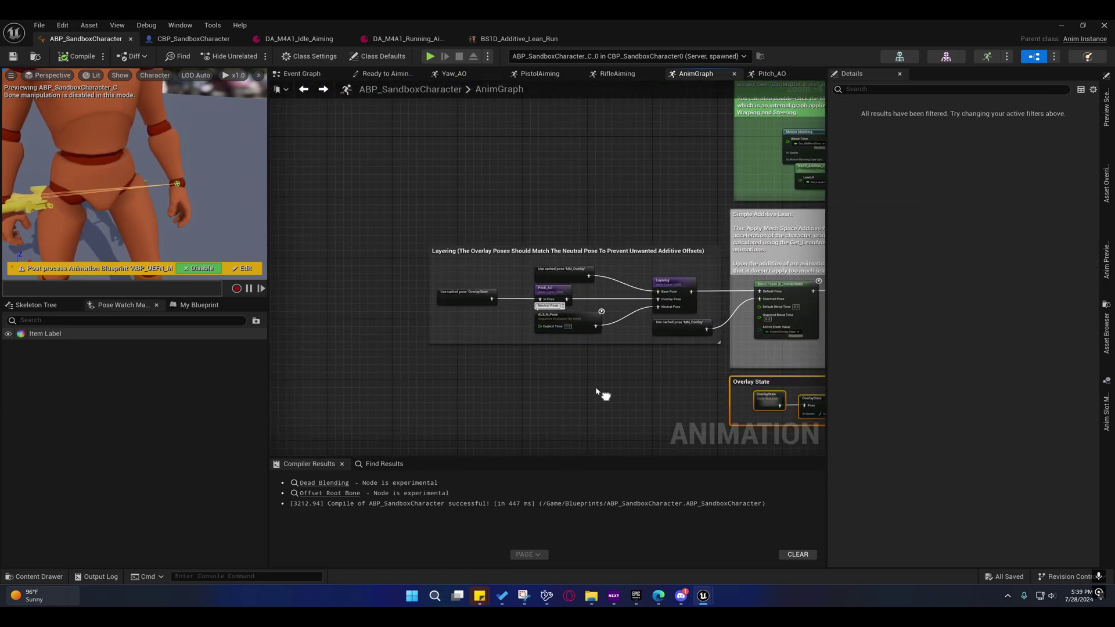
{"action": "left_click", "coordinate": [555, 294]}
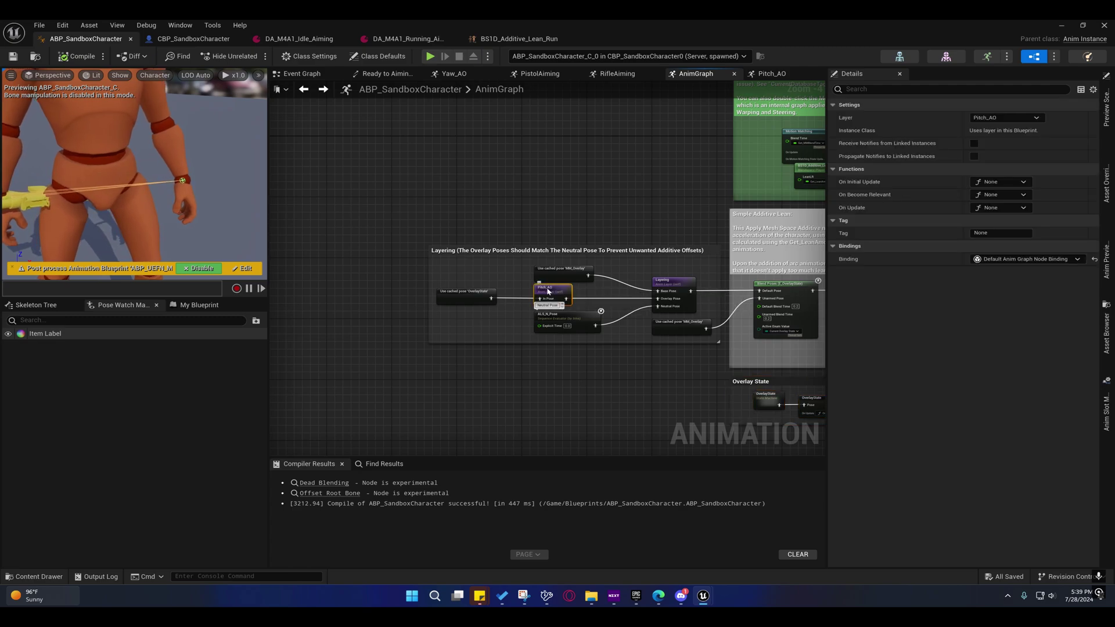
{"action": "right_click_drag", "start_coordinate": [805, 378], "coordinate": [422, 255]}
{"action": "left_click", "coordinate": [433, 275]}
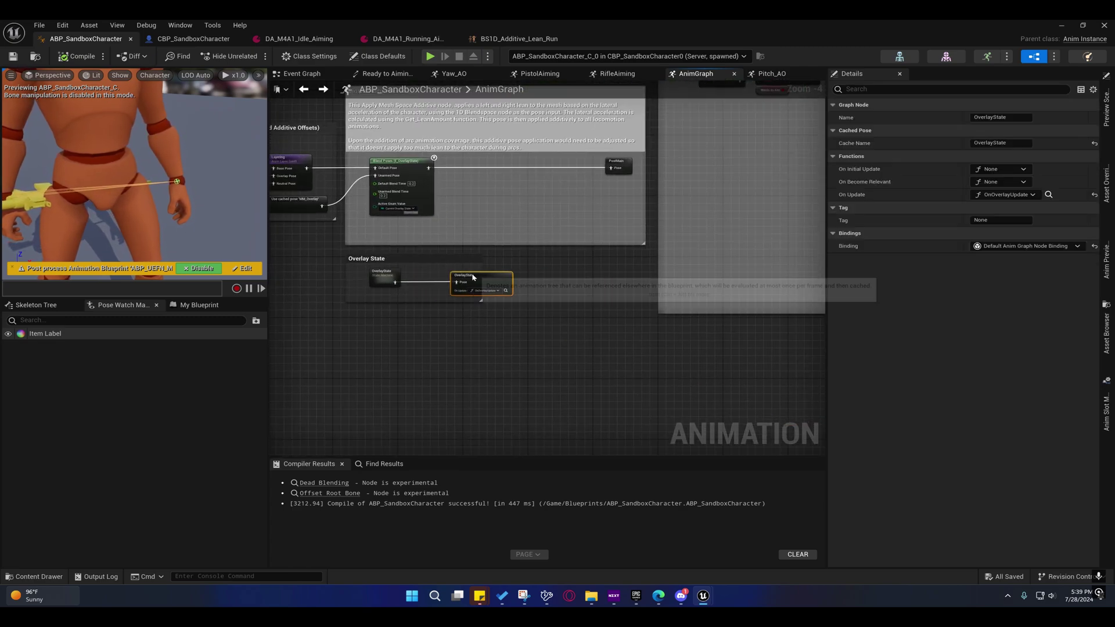
Step: Open the RifleAiming state and delete its group of unused nodes
{"action": "left_click", "coordinate": [615, 73]}
{"action": "right_click_drag", "start_coordinate": [466, 216], "coordinate": [383, 259]}
{"action": "left_click_drag", "start_coordinate": [330, 278], "coordinate": [535, 326]}
{"action": "right_click_drag", "start_coordinate": [535, 326], "coordinate": [695, 313]}
{"action": "key", "text": "Delete"}
Step: Wrap the disconnected M4A1 aim sweep nodes and their Blend Poses by bool in a comment titled "Deprecated"
{"action": "right_click_drag", "start_coordinate": [400, 275], "coordinate": [522, 281]}
{"action": "scroll", "coordinate": [686, 297], "scroll_direction": "down", "scroll_amount": 2}
{"action": "scroll", "coordinate": [494, 263], "scroll_direction": "up", "scroll_amount": 2}
{"action": "left_click_drag", "start_coordinate": [313, 164], "coordinate": [612, 308]}
{"action": "right_click_drag", "start_coordinate": [612, 309], "coordinate": [548, 261]}
{"action": "key", "text": "c"}
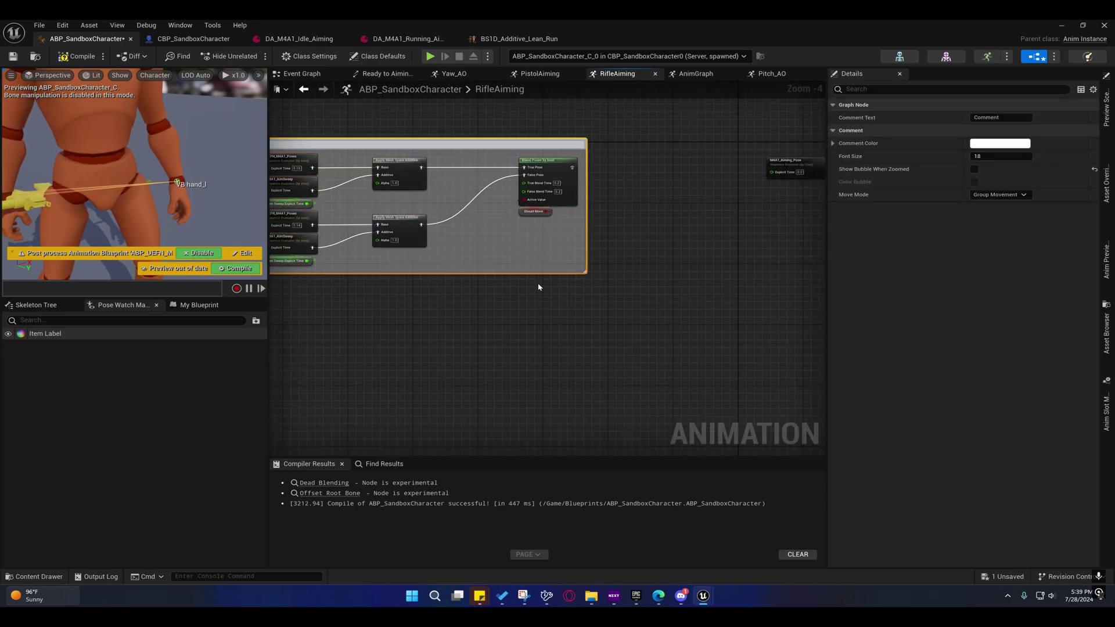
{"action": "type", "text": "Deprecated"}
{"action": "key", "text": "Return"}
{"action": "right_click_drag", "start_coordinate": [538, 286], "coordinate": [682, 309]}
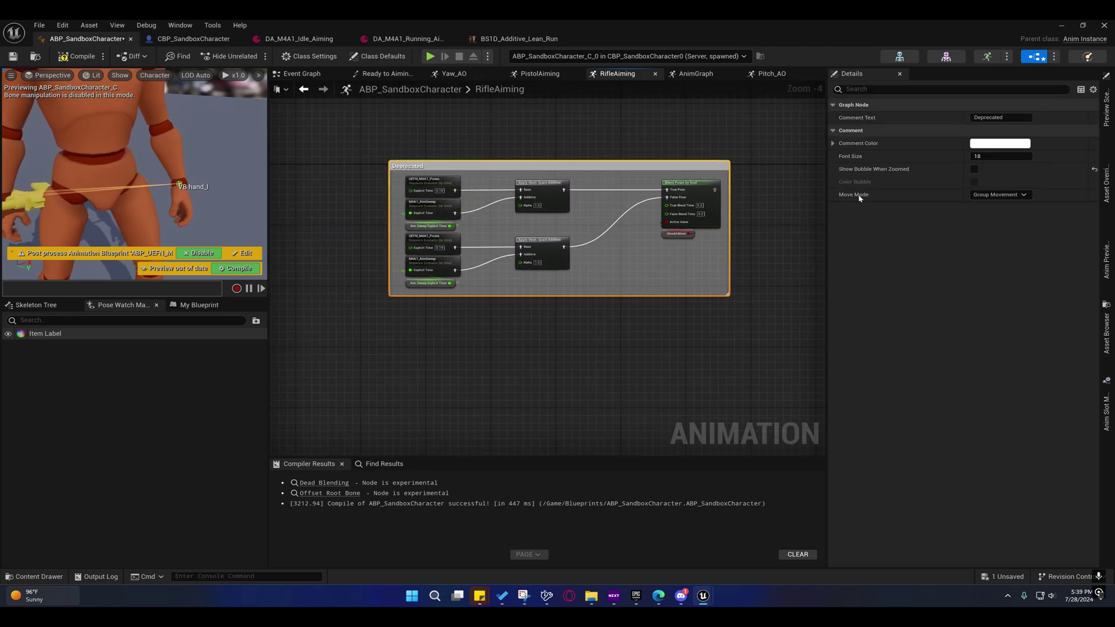
Step: Set the Deprecated comment's color to a dark gray with a value of 0.125744
{"action": "left_click", "coordinate": [1000, 144]}
{"action": "left_click_drag", "start_coordinate": [920, 251], "coordinate": [922, 259]}
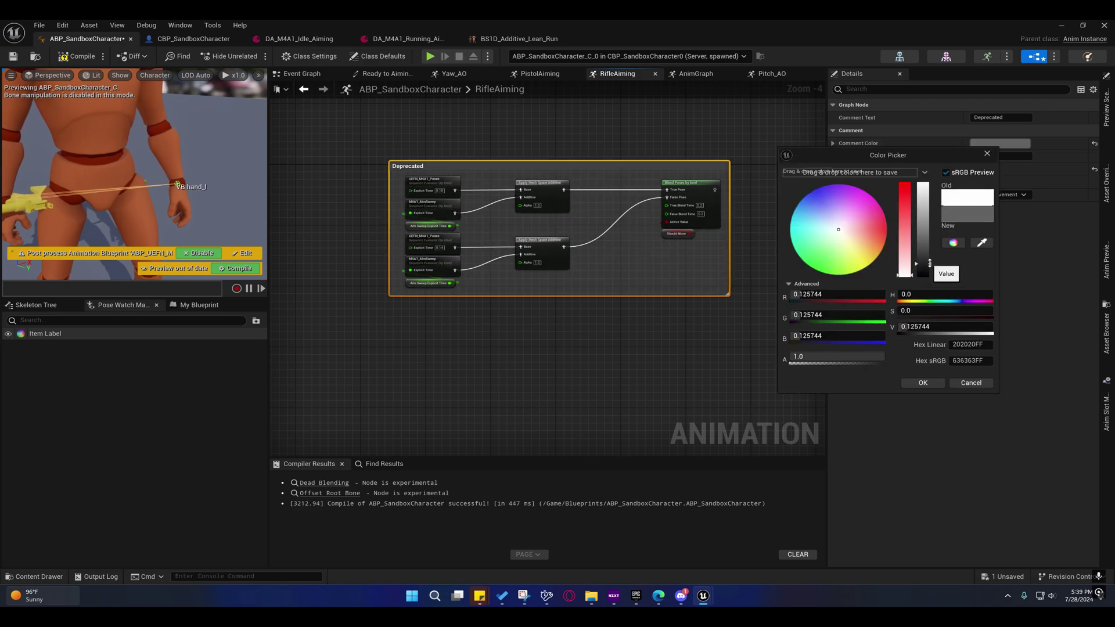
{"action": "left_click", "coordinate": [923, 383]}
Step: Move the Deprecated comment group below the M4A1_Aiming_Pose and output pose nodes, and compile and save
{"action": "right_click_drag", "start_coordinate": [747, 310], "coordinate": [470, 324]}
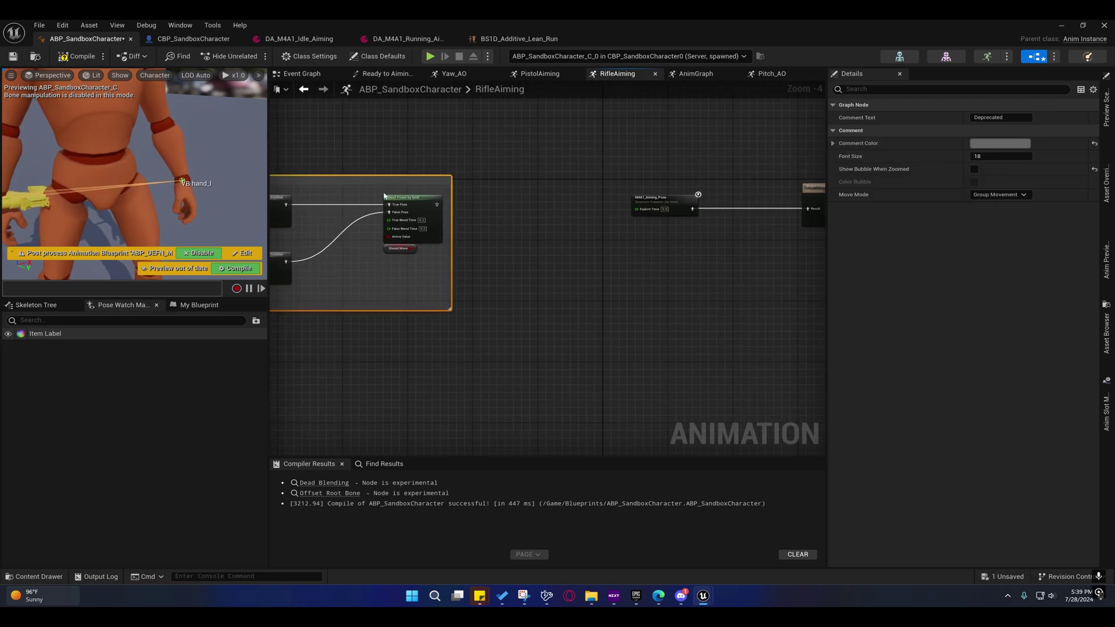
{"action": "left_click_drag", "start_coordinate": [390, 181], "coordinate": [772, 276]}
{"action": "right_click_drag", "start_coordinate": [707, 248], "coordinate": [565, 235]}
{"action": "left_click", "coordinate": [78, 55]}
{"action": "right_click_drag", "start_coordinate": [351, 144], "coordinate": [337, 85]}
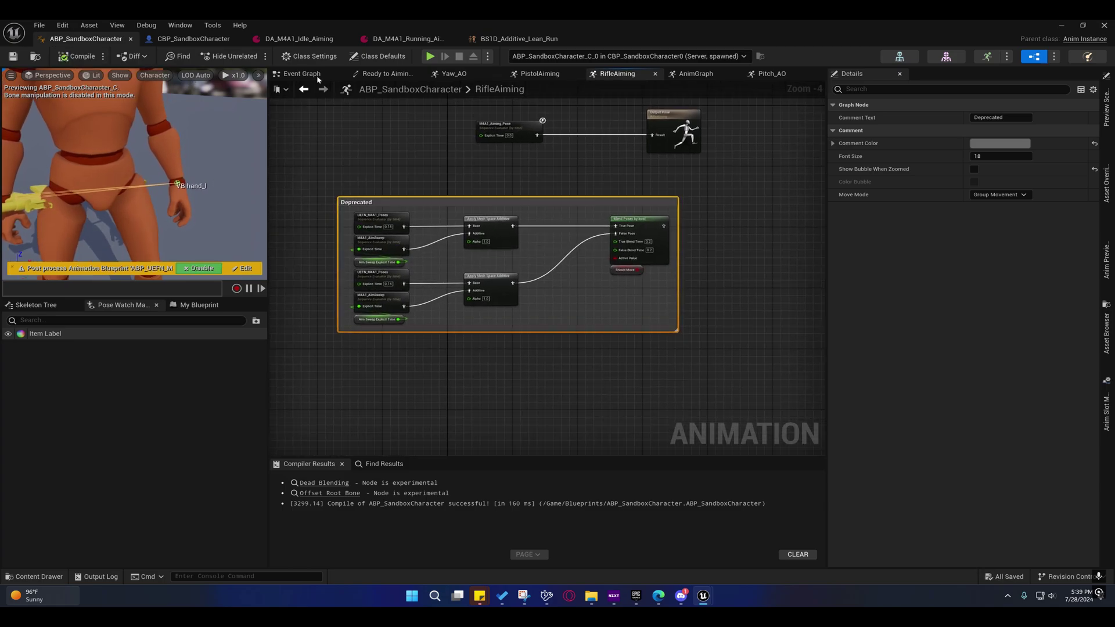
Step: Reopen the Yaw_AO layer from the AnimGraph's AimOffset Logic section and examine its deprecated BlendSpace AimOffset nodes
{"action": "left_click", "coordinate": [307, 92]}
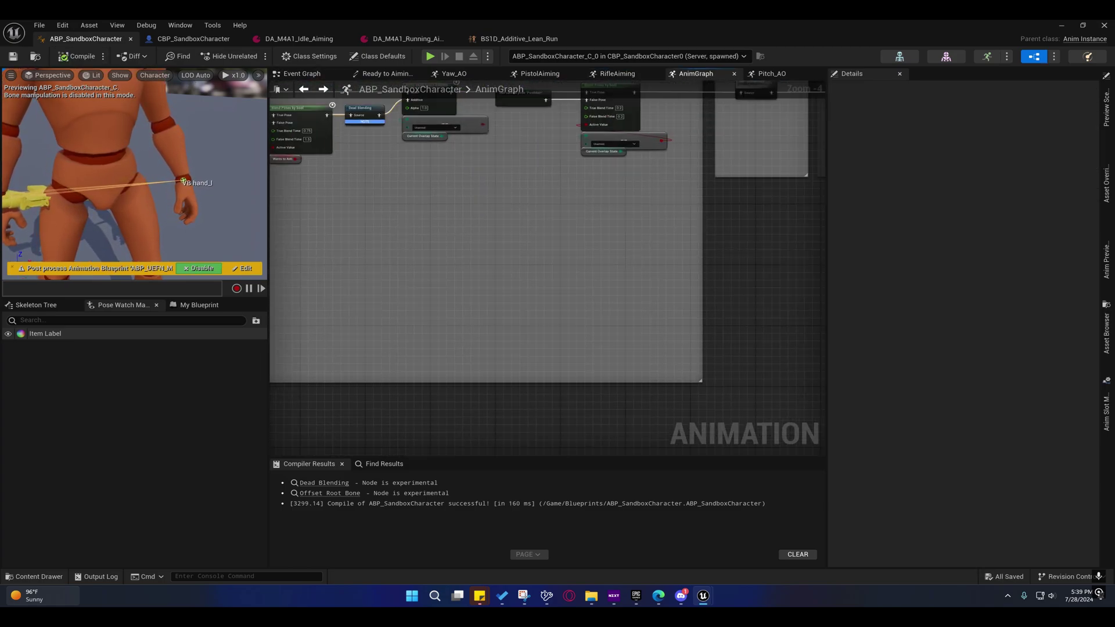
{"action": "right_click_drag", "start_coordinate": [671, 275], "coordinate": [515, 292]}
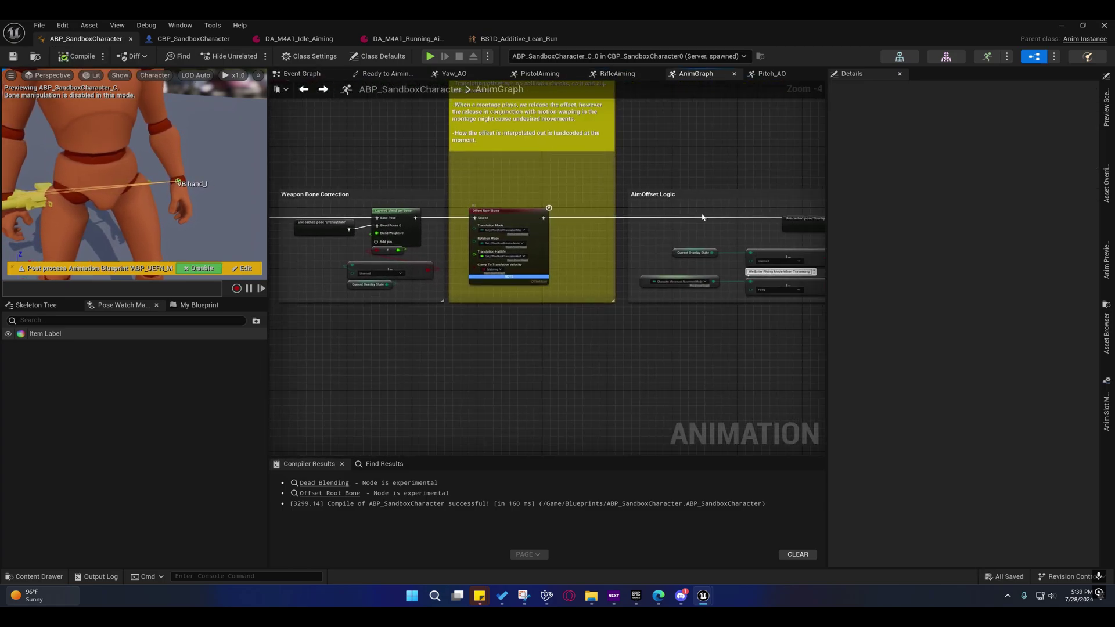
{"action": "right_click_drag", "start_coordinate": [814, 215], "coordinate": [738, 179]}
{"action": "double_click", "coordinate": [556, 236]}
{"action": "right_click_drag", "start_coordinate": [613, 280], "coordinate": [702, 192]}
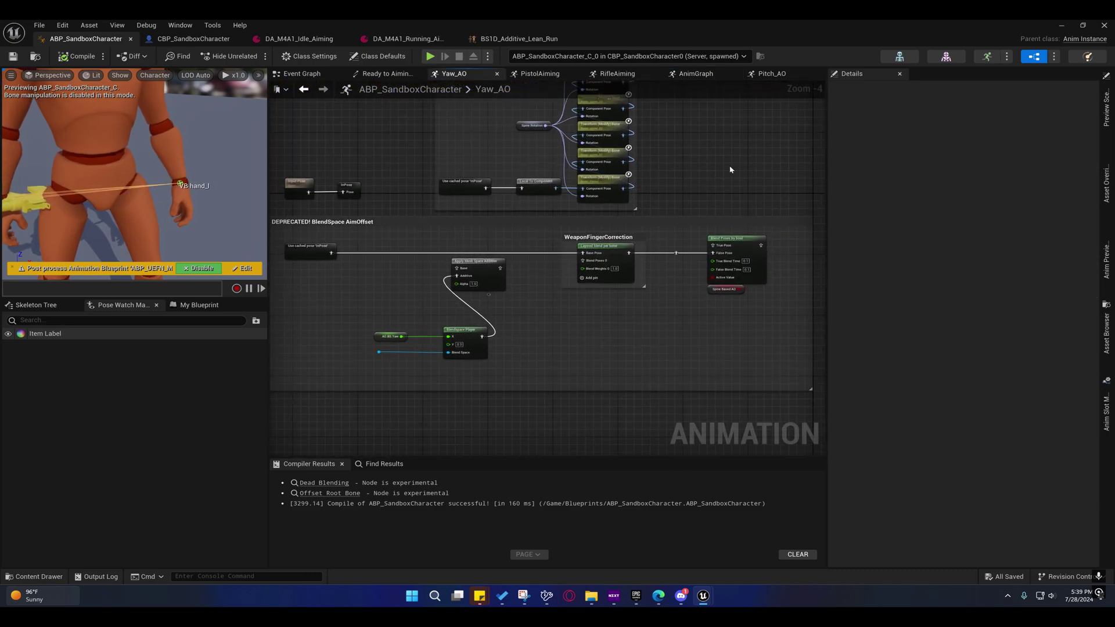
{"action": "right_click_drag", "start_coordinate": [572, 331], "coordinate": [638, 324]}
{"action": "left_click_drag", "start_coordinate": [580, 364], "coordinate": [416, 249]}
{"action": "right_click_drag", "start_coordinate": [416, 249], "coordinate": [471, 251]}
Step: Examine the Spine AimOffset group in Yaw_AO, with its Spine Rotation input and chained Transform (Modify) Bone nodes
{"action": "right_click_drag", "start_coordinate": [539, 169], "coordinate": [612, 301]}
{"action": "left_click_drag", "start_coordinate": [372, 129], "coordinate": [629, 370]}
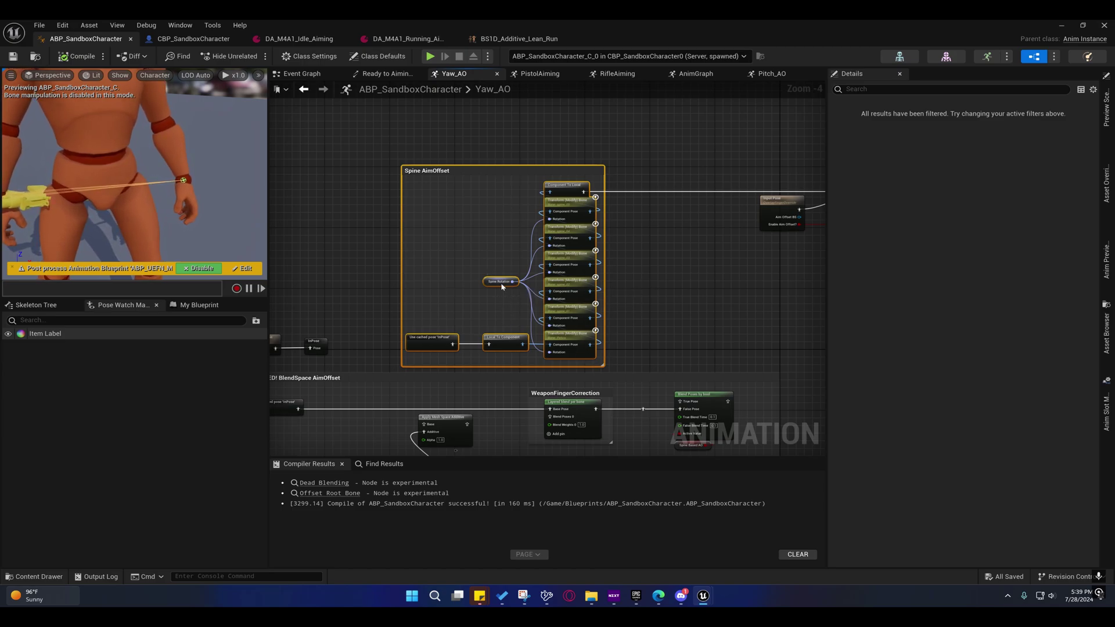
{"action": "right_click_drag", "start_coordinate": [453, 279], "coordinate": [422, 164]}
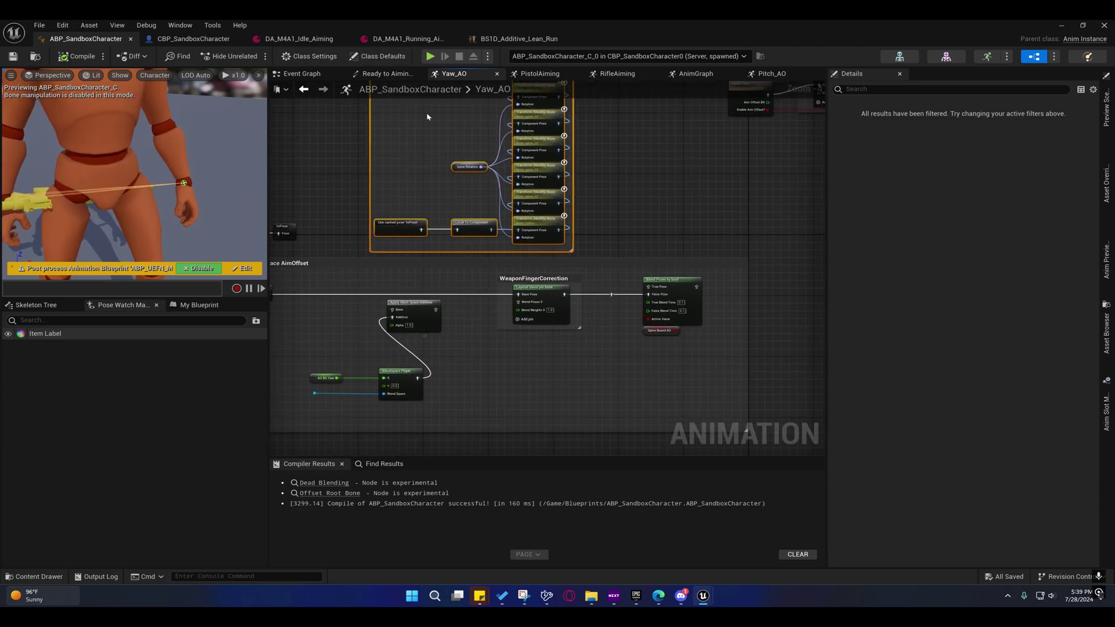
{"action": "right_click_drag", "start_coordinate": [456, 159], "coordinate": [497, 251]}
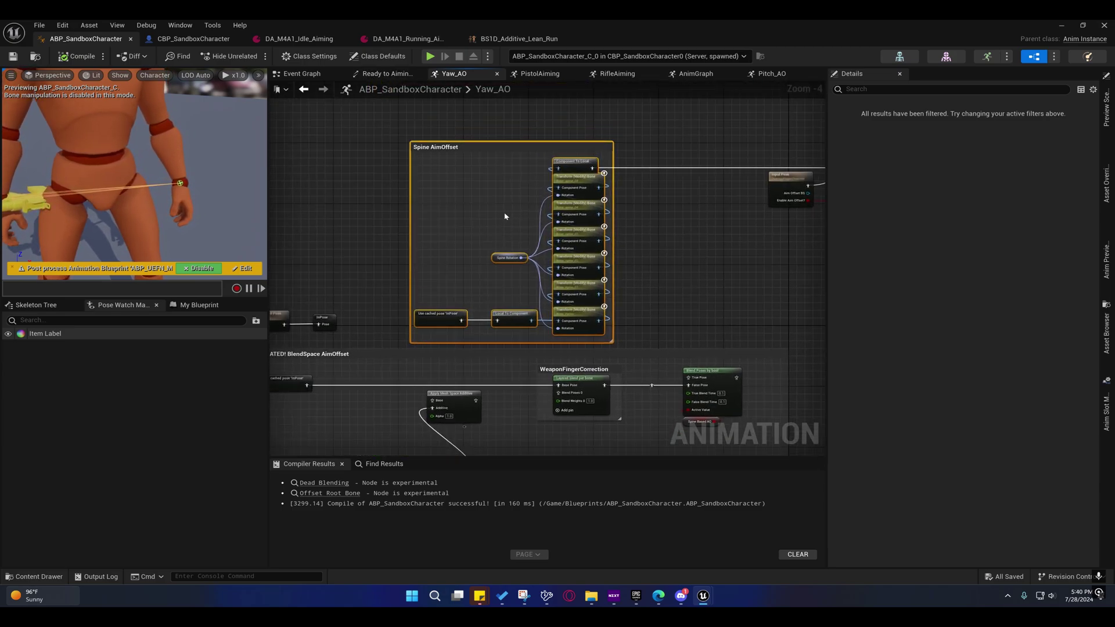
{"action": "left_click_drag", "start_coordinate": [372, 126], "coordinate": [655, 347]}
{"action": "right_click_drag", "start_coordinate": [659, 292], "coordinate": [592, 202]}
Step: Go back to the RifleAiming state and review the single aiming pose against the Deprecated aim sweep group
{"action": "left_click", "coordinate": [616, 73]}
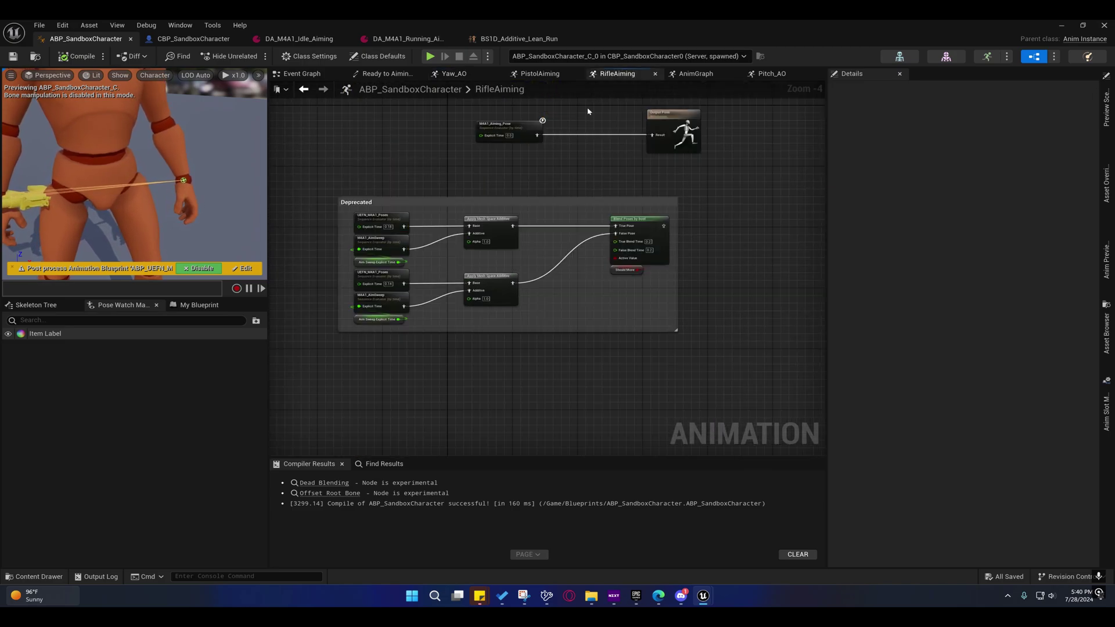
{"action": "right_click_drag", "start_coordinate": [449, 157], "coordinate": [444, 184]}
{"action": "right_click_drag", "start_coordinate": [309, 217], "coordinate": [353, 241]}
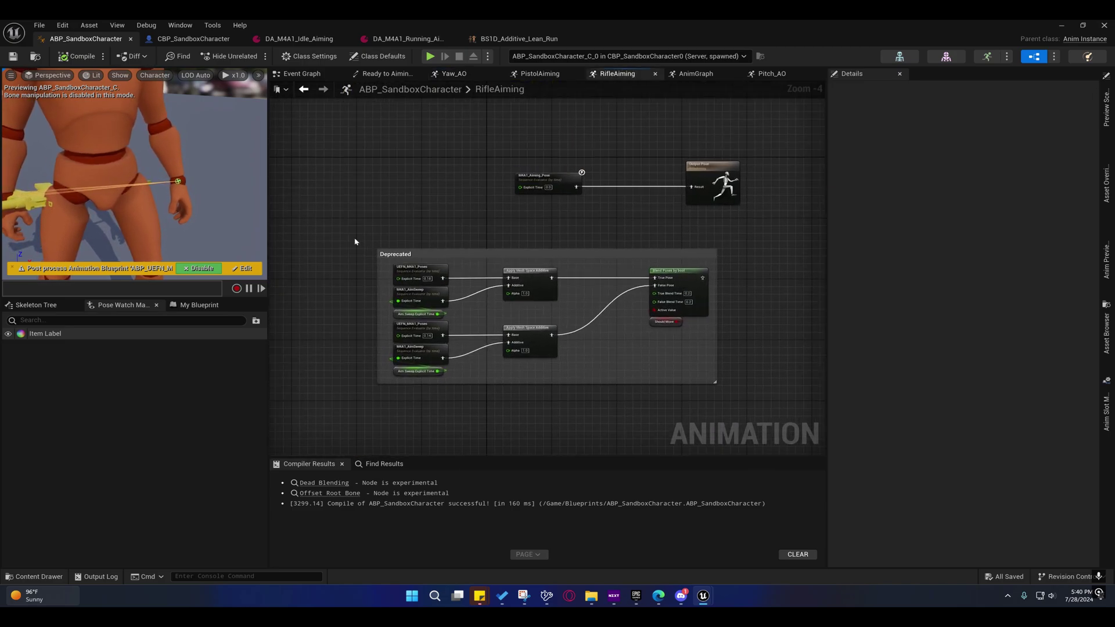
{"action": "left_click_drag", "start_coordinate": [342, 237], "coordinate": [743, 404]}
{"action": "right_click_drag", "start_coordinate": [700, 370], "coordinate": [658, 329]}
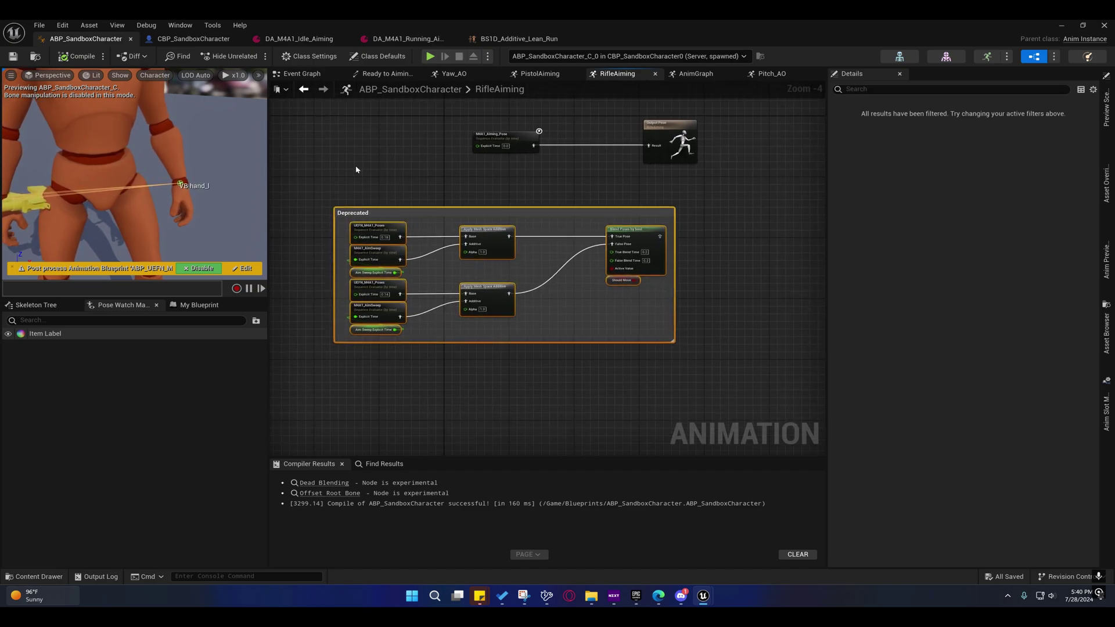
{"action": "right_click_drag", "start_coordinate": [362, 163], "coordinate": [373, 223]}
Step: Open the Pitch_AO layer, examine its rifle and pistol aim offset chains, and show the blueprint's graphs and functions
{"action": "left_click", "coordinate": [767, 74]}
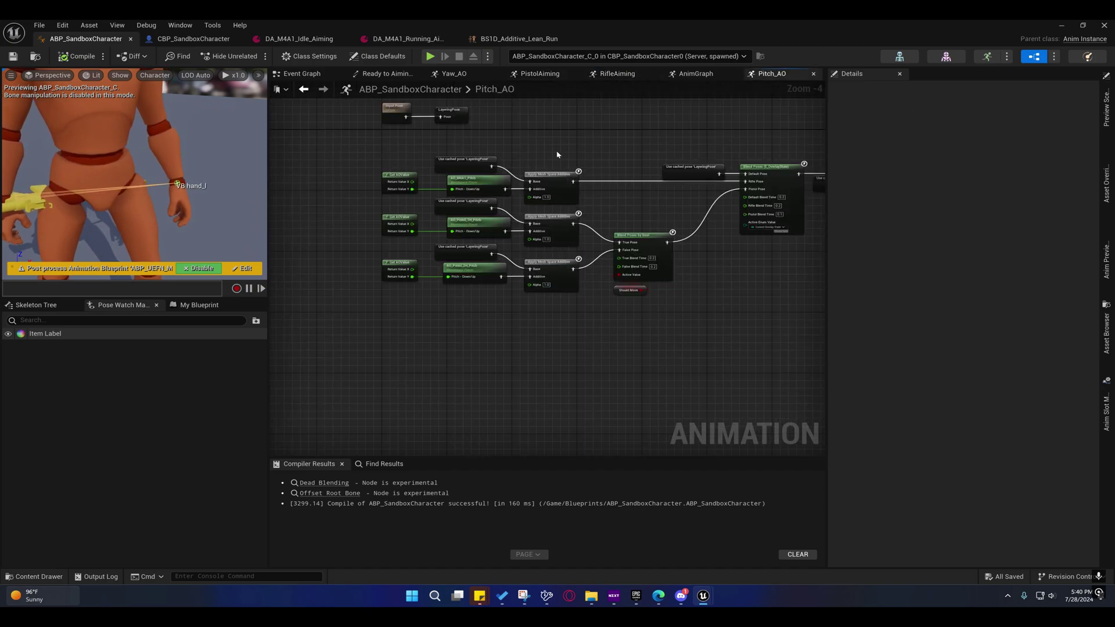
{"action": "right_click_drag", "start_coordinate": [503, 150], "coordinate": [453, 207]}
{"action": "left_click_drag", "start_coordinate": [316, 215], "coordinate": [534, 256]}
{"action": "right_click_drag", "start_coordinate": [545, 249], "coordinate": [471, 168]}
{"action": "left_click", "coordinate": [591, 241]}
{"action": "left_click", "coordinate": [192, 306]}
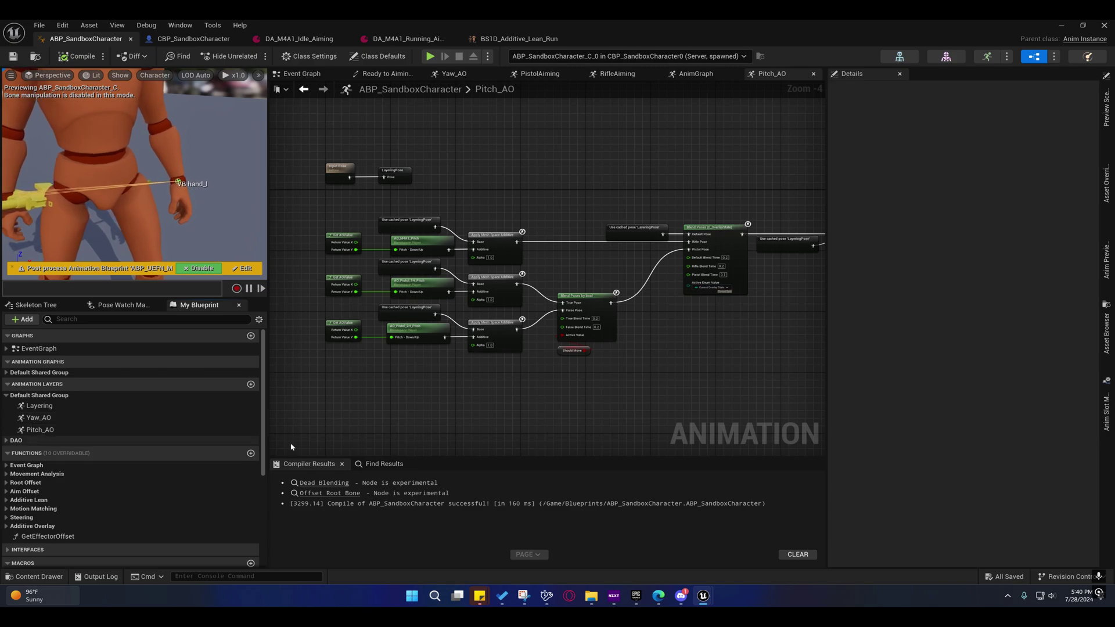
Step: Review the overlay state blends in Pitch_AO and move the ShouldMove variable slightly closer beneath its Blend Poses by bool node
{"action": "right_click_drag", "start_coordinate": [728, 338], "coordinate": [506, 355]}
{"action": "left_click_drag", "start_coordinate": [438, 232], "coordinate": [628, 314]}
{"action": "right_click_drag", "start_coordinate": [473, 341], "coordinate": [713, 332]}
{"action": "left_click", "coordinate": [703, 336]}
{"action": "right_click_drag", "start_coordinate": [599, 346], "coordinate": [485, 317]}
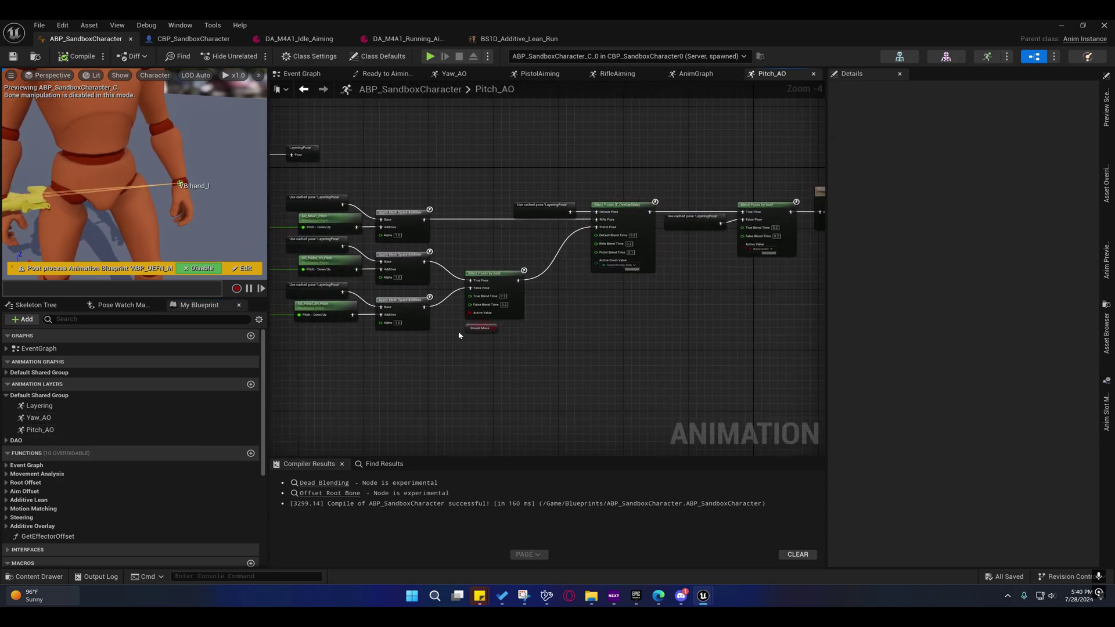
{"action": "left_click_drag", "start_coordinate": [475, 328], "coordinate": [475, 315]}
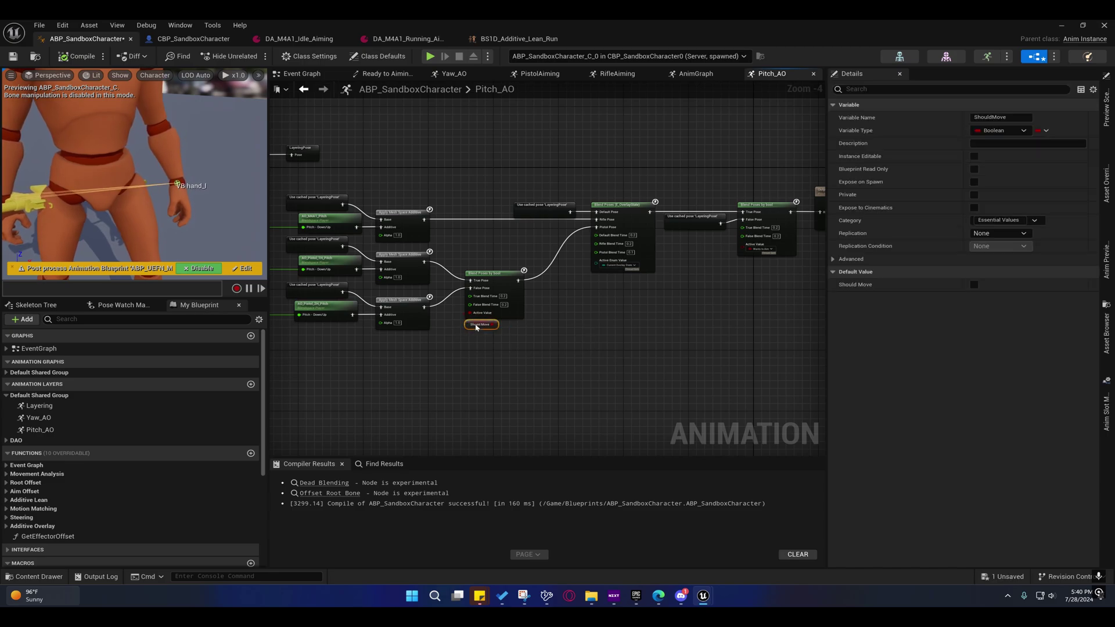
Step: Move the two pistol aim offset chains and their Blend Poses by bool node down in Pitch_AO, clear of the rifle chain
{"action": "right_click_drag", "start_coordinate": [486, 322], "coordinate": [629, 346]}
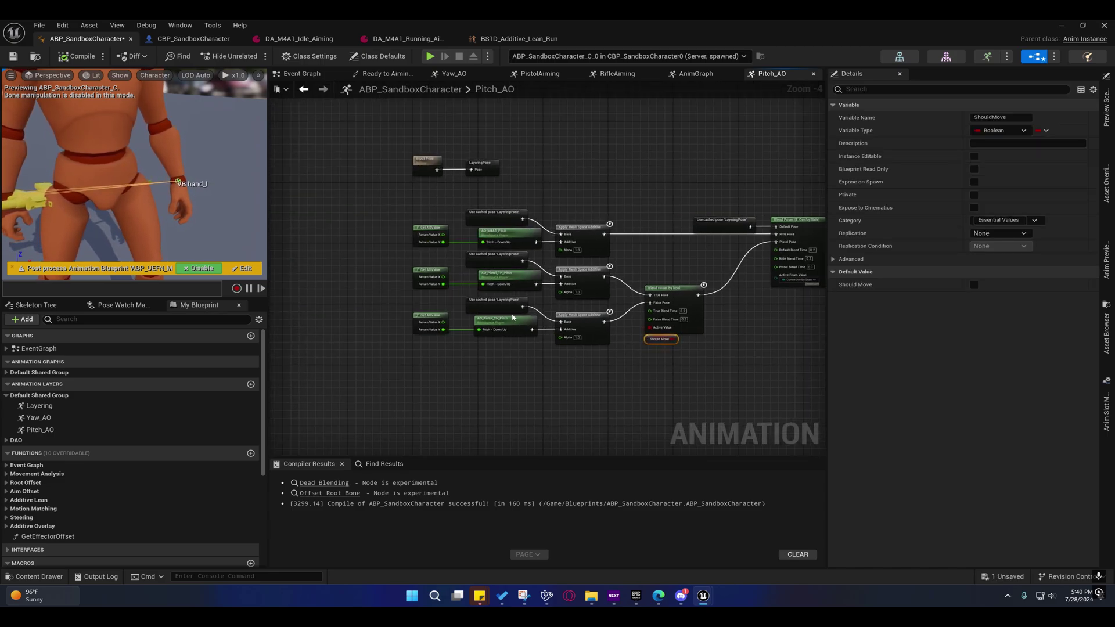
{"action": "right_click_drag", "start_coordinate": [479, 335], "coordinate": [393, 345]}
{"action": "left_click", "coordinate": [441, 305]}
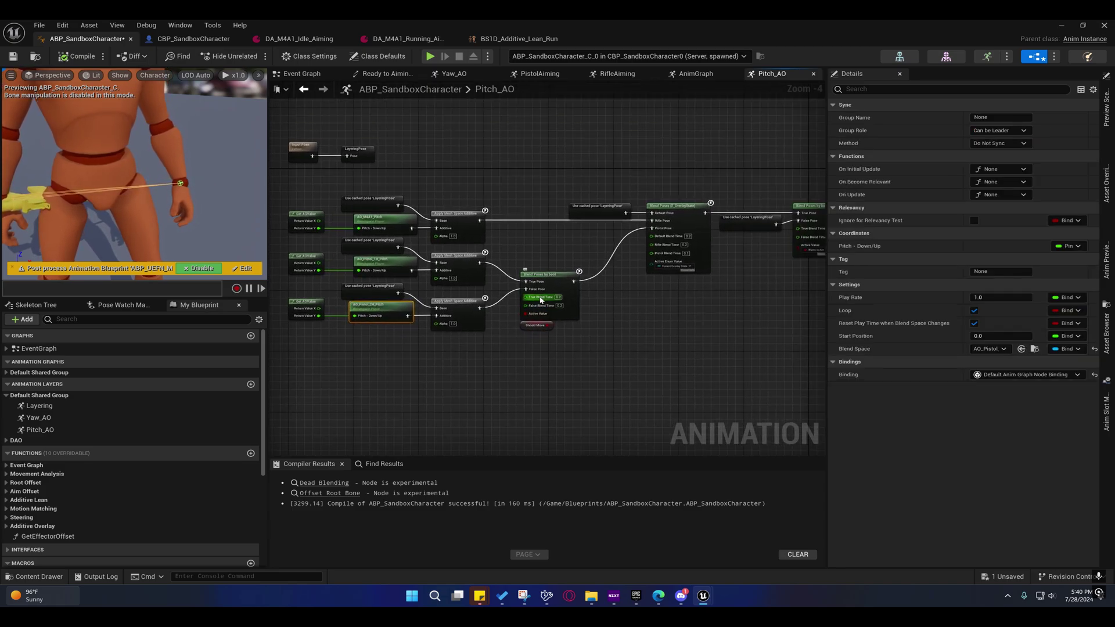
{"action": "right_click_drag", "start_coordinate": [507, 315], "coordinate": [572, 346]}
{"action": "left_click", "coordinate": [432, 297]}
{"action": "right_click_drag", "start_coordinate": [572, 285], "coordinate": [502, 273]}
{"action": "left_click_drag", "start_coordinate": [503, 273], "coordinate": [595, 356]}
{"action": "right_click_drag", "start_coordinate": [610, 315], "coordinate": [687, 321]}
{"action": "left_click", "coordinate": [414, 334]}
{"action": "left_click_drag", "start_coordinate": [516, 398], "coordinate": [614, 366]}
{"action": "left_click_drag", "start_coordinate": [604, 305], "coordinate": [606, 348]}
Step: Wrap the pistol aim offset nodes in a comment titled Pistol
{"action": "right_click_drag", "start_coordinate": [585, 313], "coordinate": [586, 275]}
{"action": "key", "text": "c"}
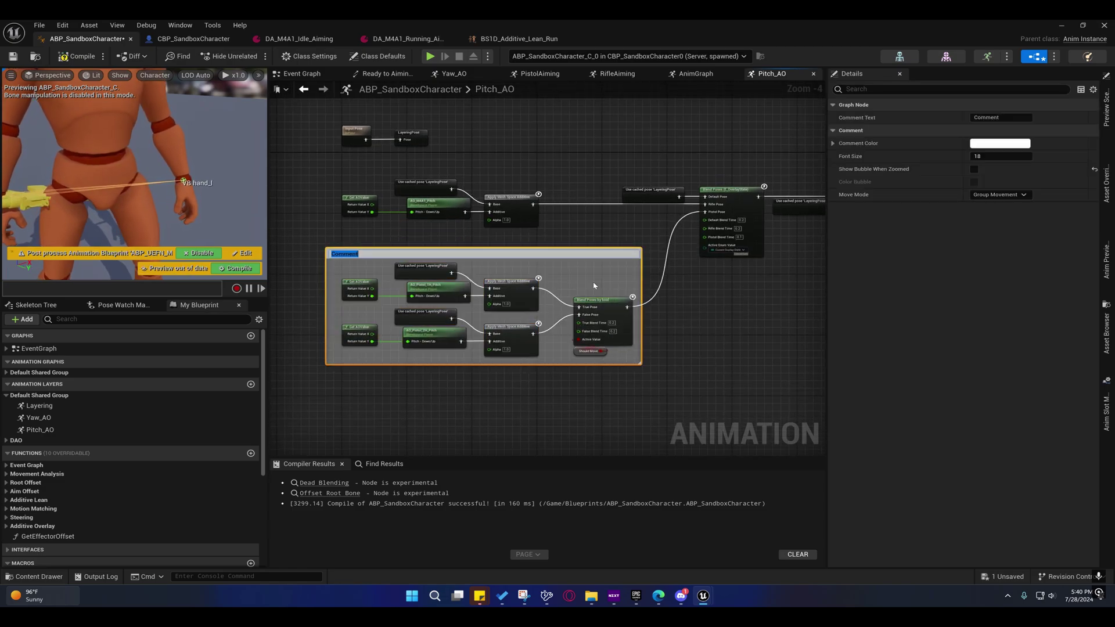
{"action": "key", "text": "Return"}
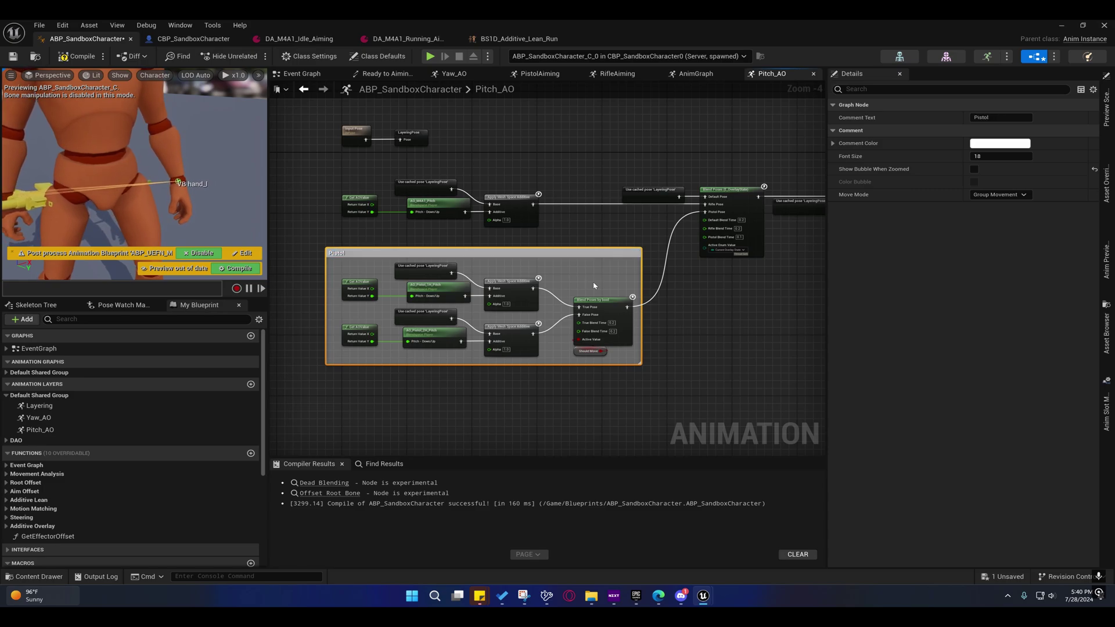
Step: Color the Pistol comment dark grey with a value of 0.081101 and save that color as a reusable swatch
{"action": "left_click", "coordinate": [1000, 142]}
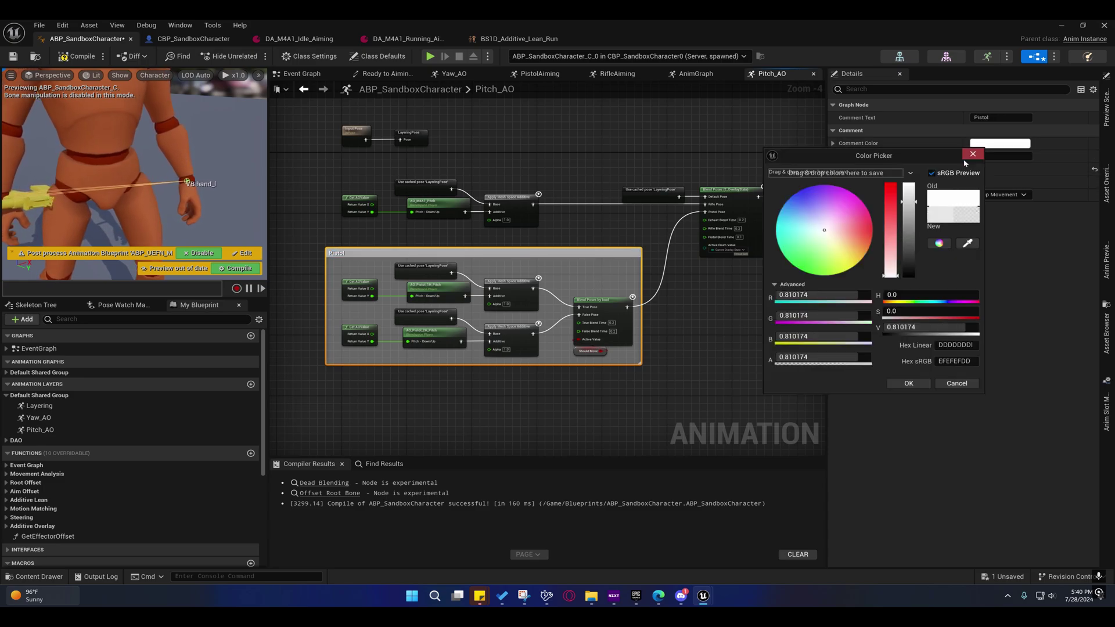
{"action": "left_click", "coordinate": [909, 258]}
{"action": "left_click_drag", "start_coordinate": [910, 257], "coordinate": [914, 270]}
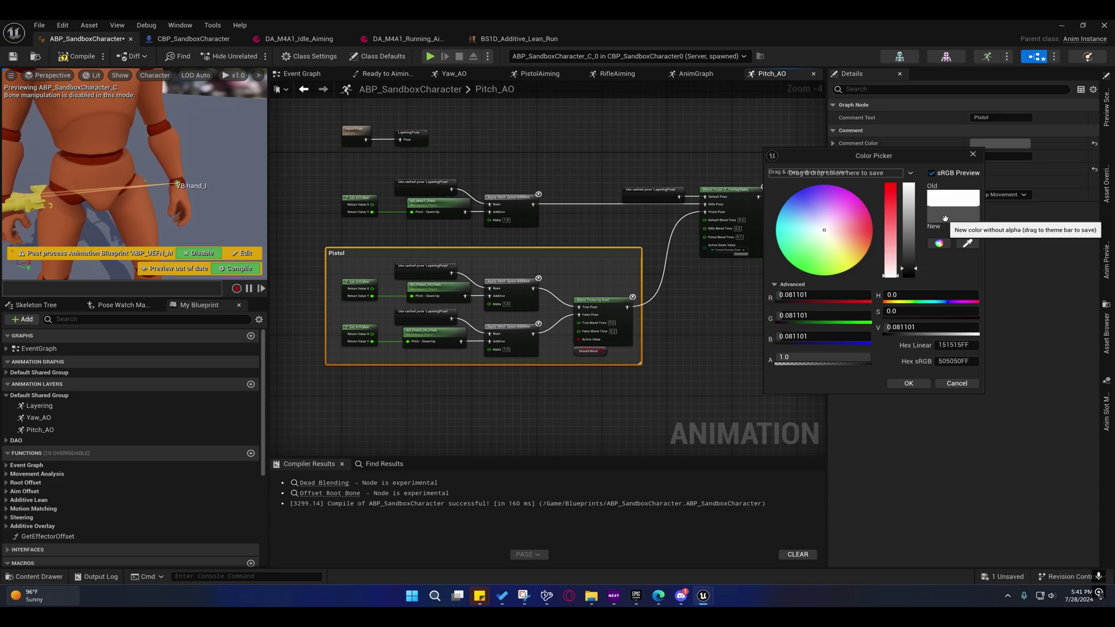
{"action": "left_click_drag", "start_coordinate": [946, 218], "coordinate": [839, 174]}
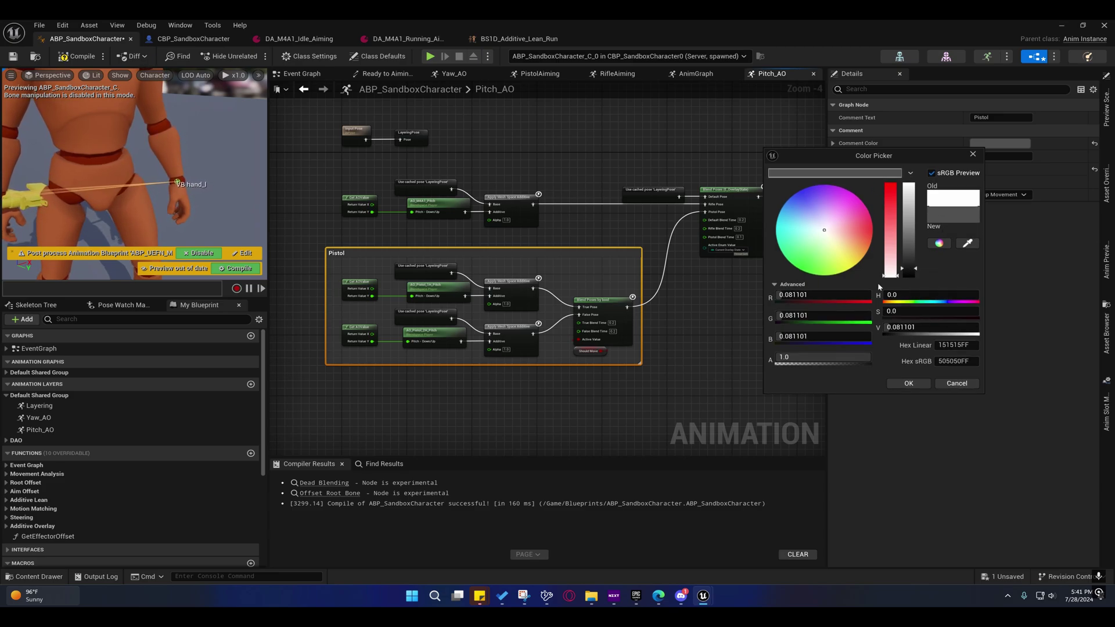
{"action": "left_click", "coordinate": [909, 383]}
Step: Wrap the rifle aim offset chain in a comment titled M4A1 and give it the saved dark grey color
{"action": "left_click_drag", "start_coordinate": [322, 163], "coordinate": [551, 236]}
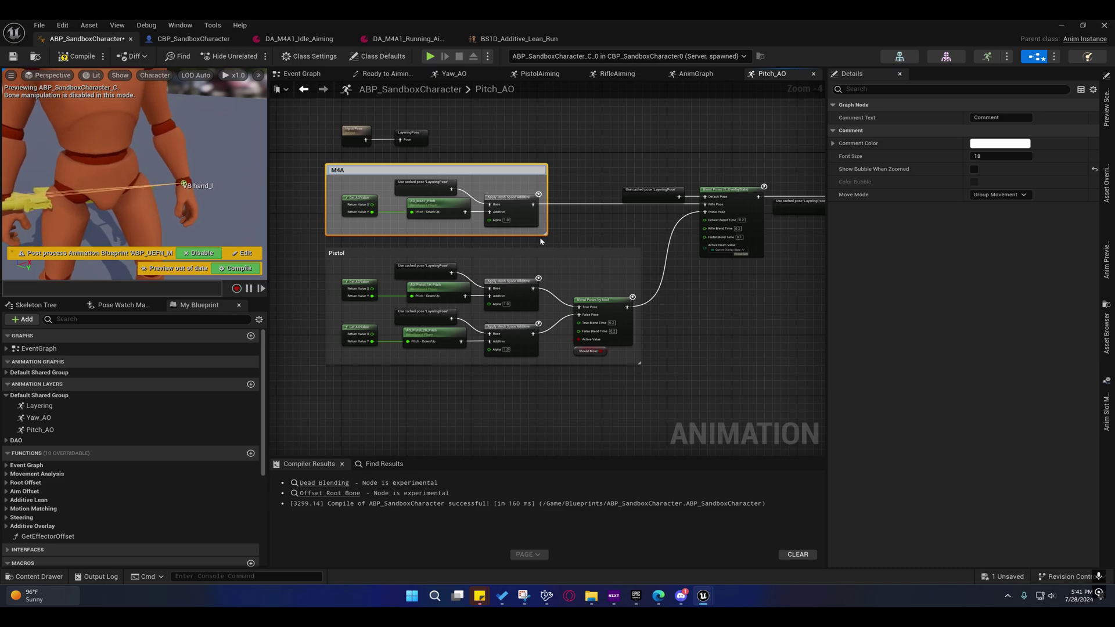
{"action": "key", "text": "Return"}
{"action": "left_click", "coordinate": [999, 143]}
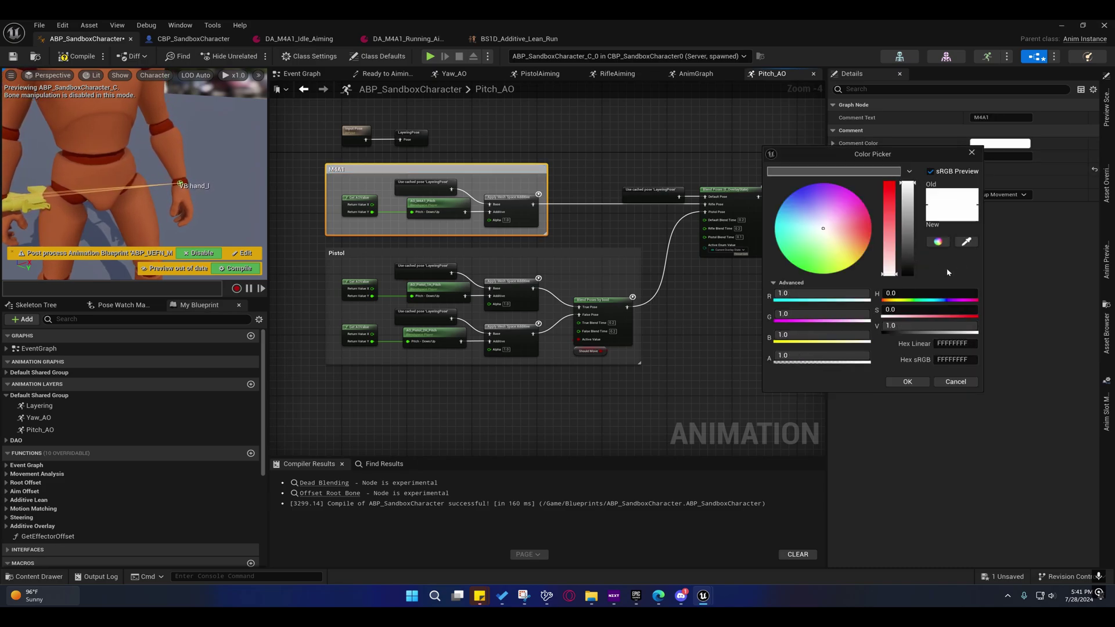
{"action": "left_click", "coordinate": [855, 172]}
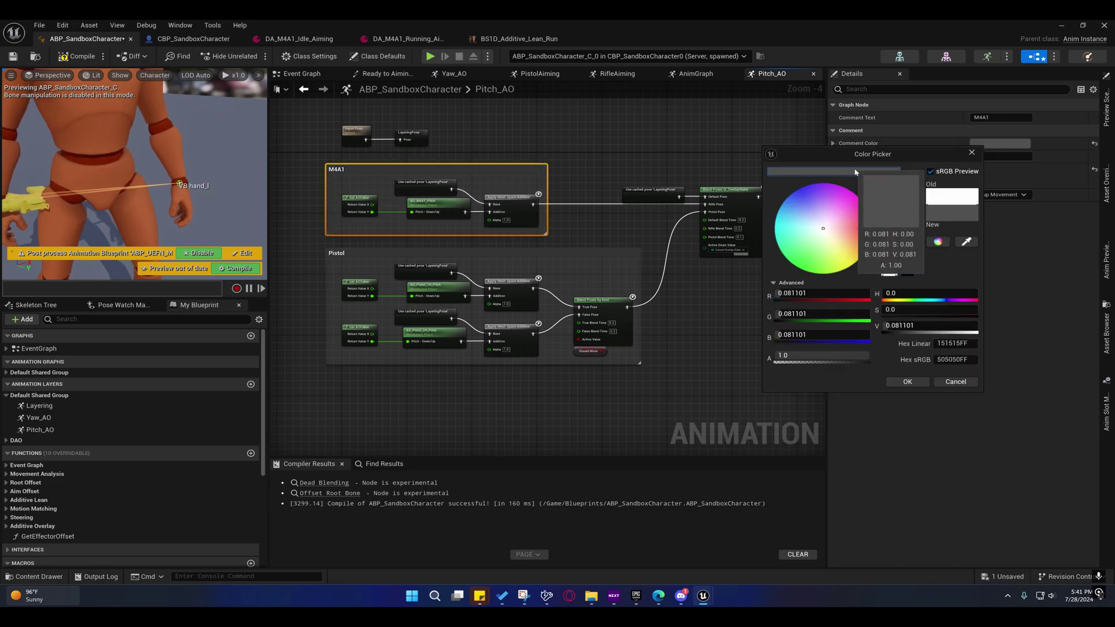
{"action": "left_click", "coordinate": [904, 382]}
Step: Check the final overlay and bool blend nodes of Pitch_AO, and compile and save the animation blueprint
{"action": "right_click_drag", "start_coordinate": [737, 322], "coordinate": [535, 350]}
{"action": "left_click", "coordinate": [638, 339]}
{"action": "left_click_drag", "start_coordinate": [501, 334], "coordinate": [488, 226]}
{"action": "right_click_drag", "start_coordinate": [566, 300], "coordinate": [432, 292]}
{"action": "left_click_drag", "start_coordinate": [448, 194], "coordinate": [558, 274]}
{"action": "right_click_drag", "start_coordinate": [388, 319], "coordinate": [675, 314]}
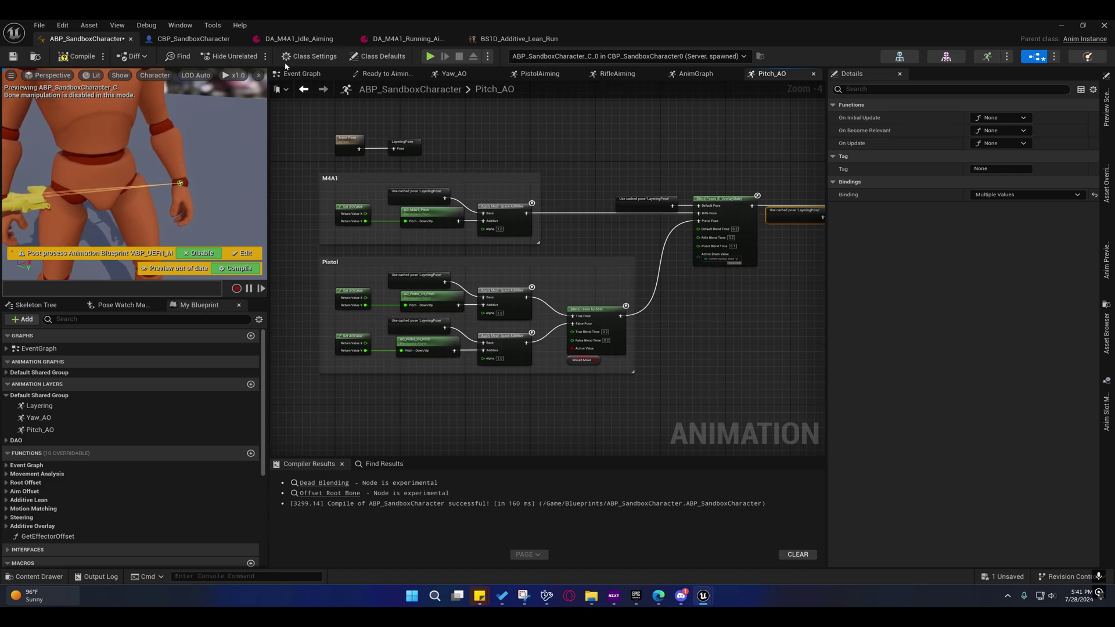
{"action": "key", "text": "ctrl+s"}
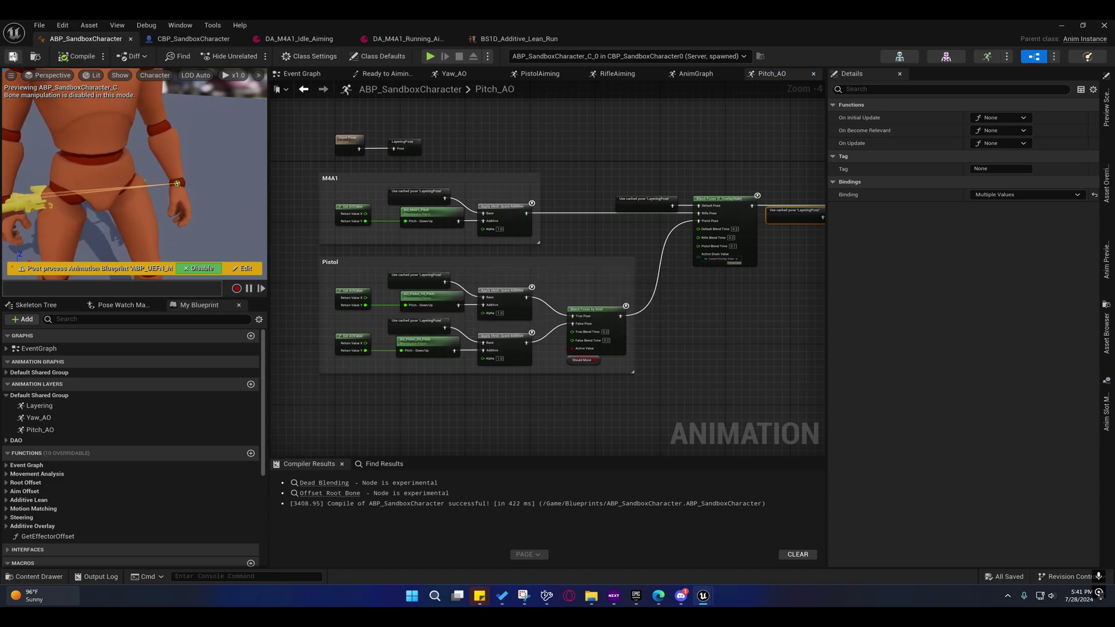
Step: Review the overlay space and layering weight settings in the M4A1 idle aiming and running aiming data assets
{"action": "right_click_drag", "start_coordinate": [316, 166], "coordinate": [436, 170]}
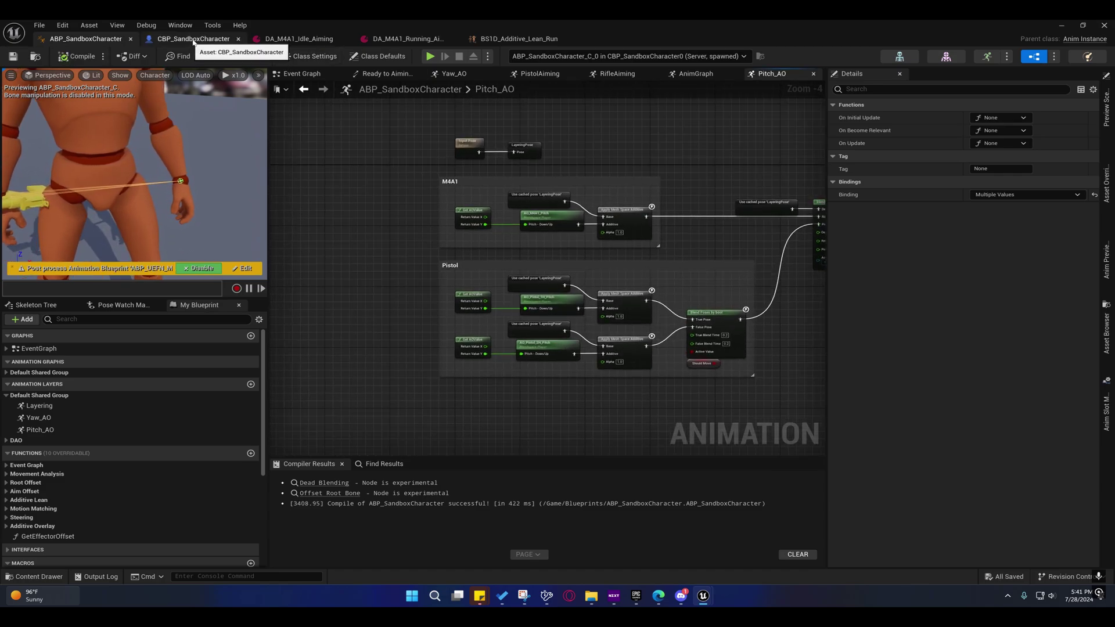
{"action": "left_click", "coordinate": [295, 39]}
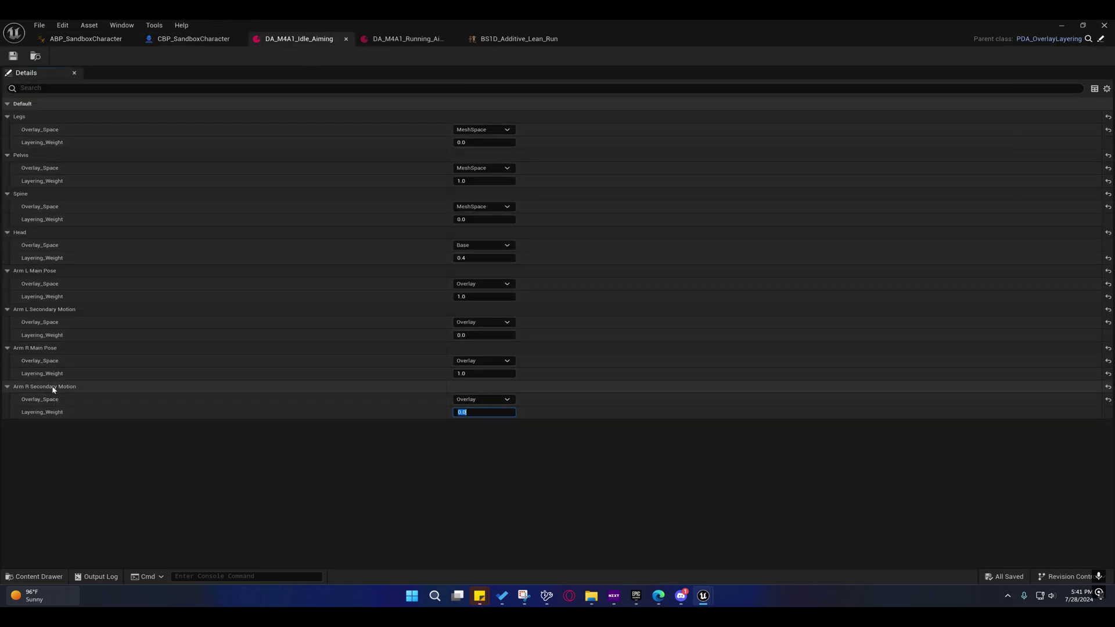
{"action": "mouse_move", "coordinate": [29, 389]}
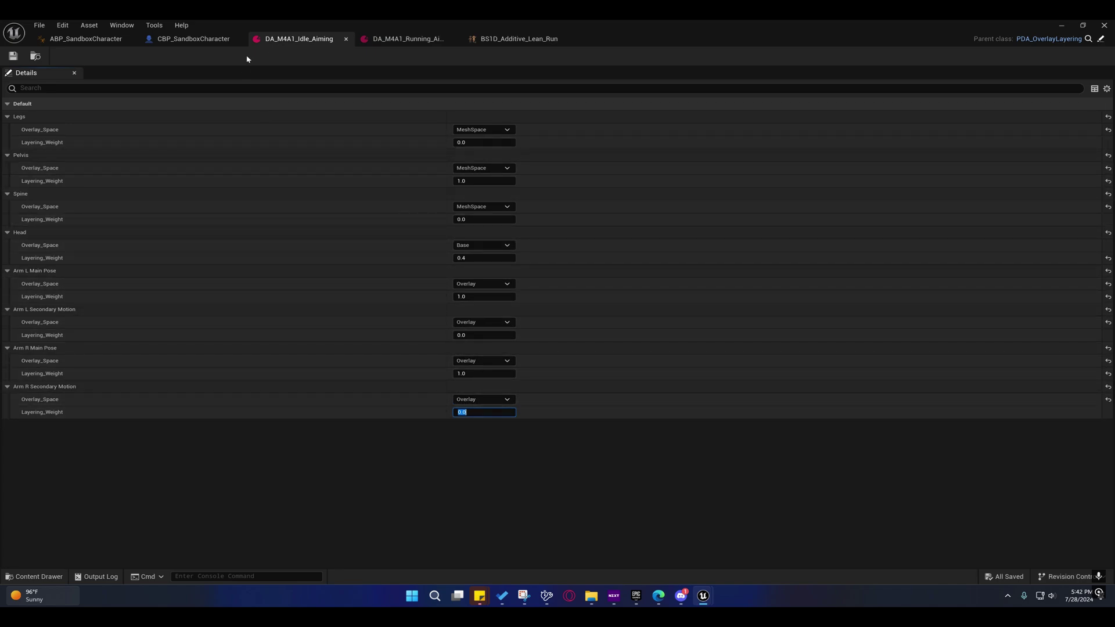
{"action": "left_click", "coordinate": [385, 40]}
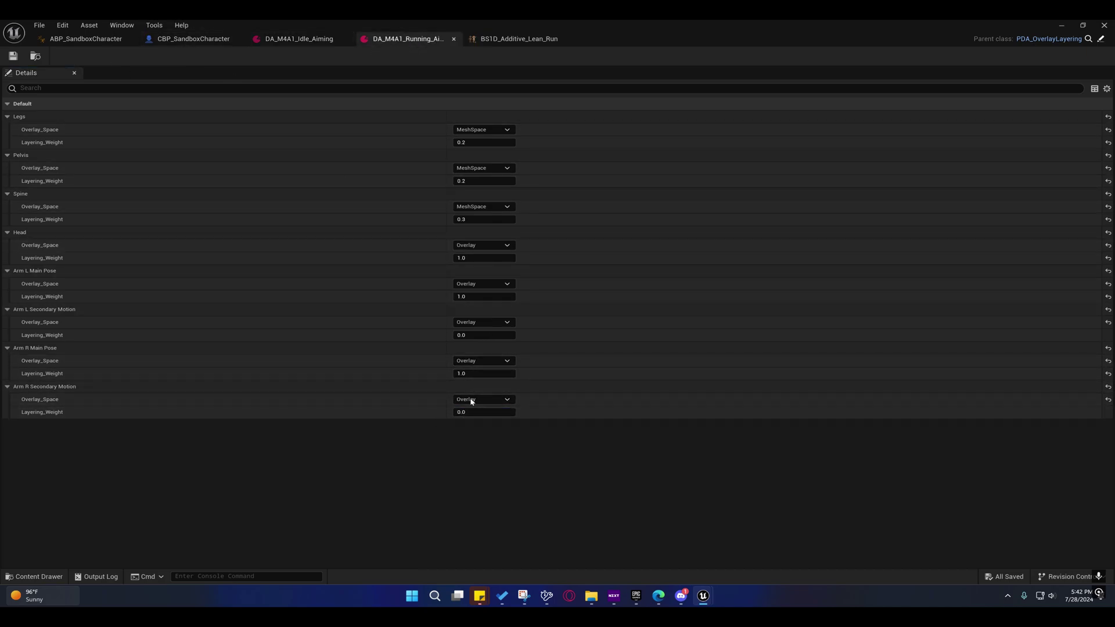
Step: Look through the CBP_SandboxCharacter blueprint's graph
{"action": "left_click", "coordinate": [194, 39]}
{"action": "right_click_drag", "start_coordinate": [516, 213], "coordinate": [231, 232]}
{"action": "right_click_drag", "start_coordinate": [517, 177], "coordinate": [292, 184]}
{"action": "right_click_drag", "start_coordinate": [412, 189], "coordinate": [652, 210]}
{"action": "right_click_drag", "start_coordinate": [585, 216], "coordinate": [620, 147]}
Step: Return to the animation blueprint and review its Pitch_AO, RifleAiming, PistolAiming, Ready to Aiming rule and Yaw_AO graphs
{"action": "left_click", "coordinate": [109, 40]}
{"action": "right_click_drag", "start_coordinate": [740, 254], "coordinate": [538, 225]}
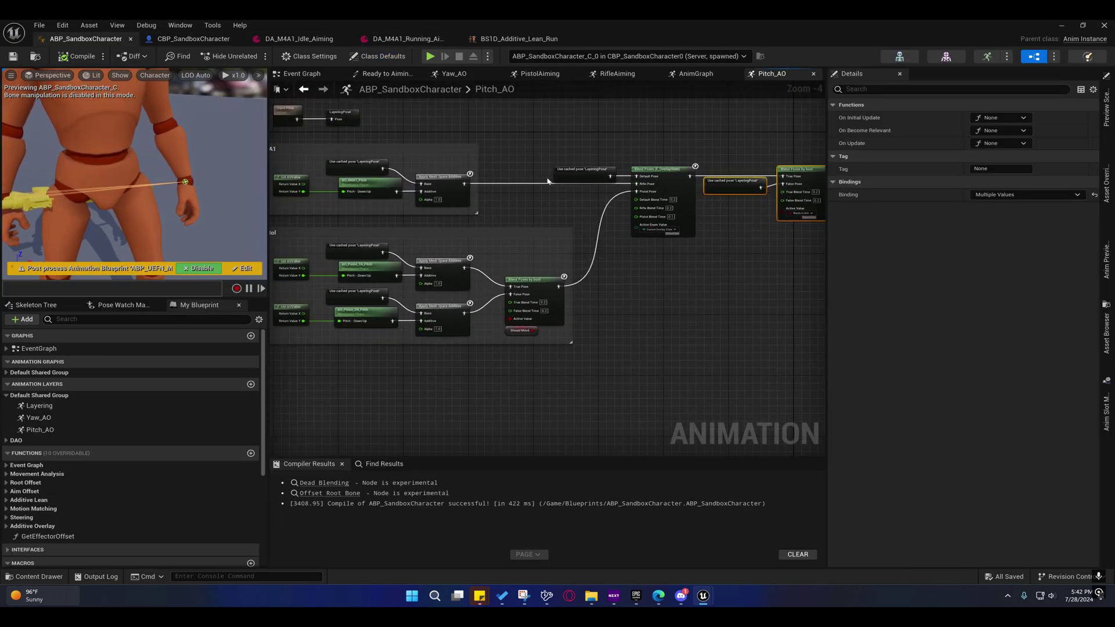
{"action": "left_click", "coordinate": [615, 76]}
{"action": "right_click_drag", "start_coordinate": [615, 182], "coordinate": [565, 231]}
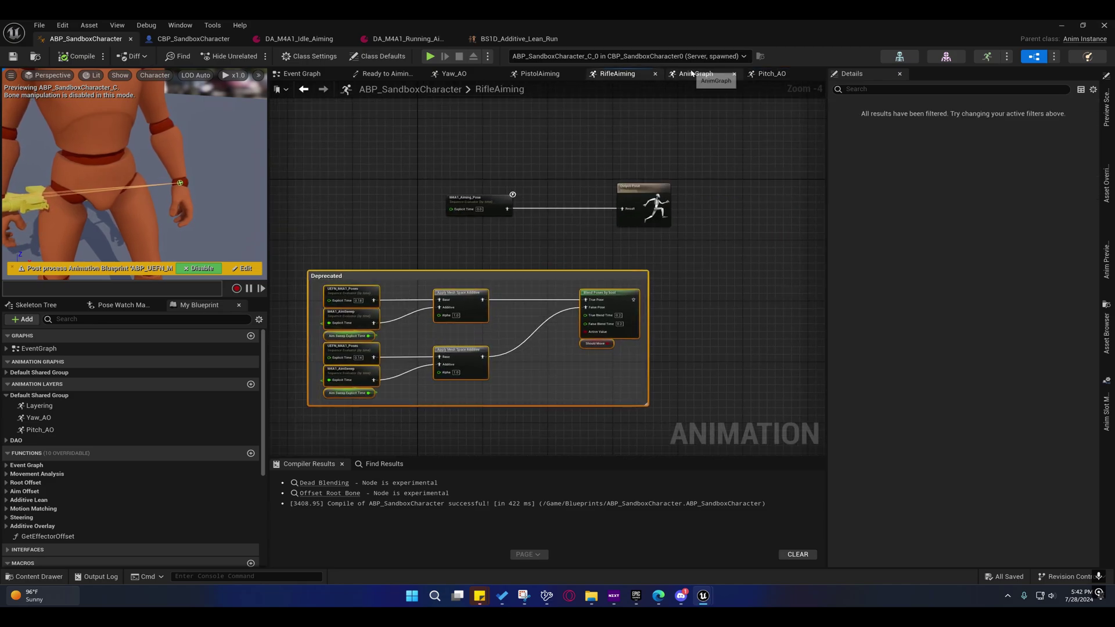
{"action": "left_click", "coordinate": [538, 74]}
{"action": "left_click", "coordinate": [397, 78]}
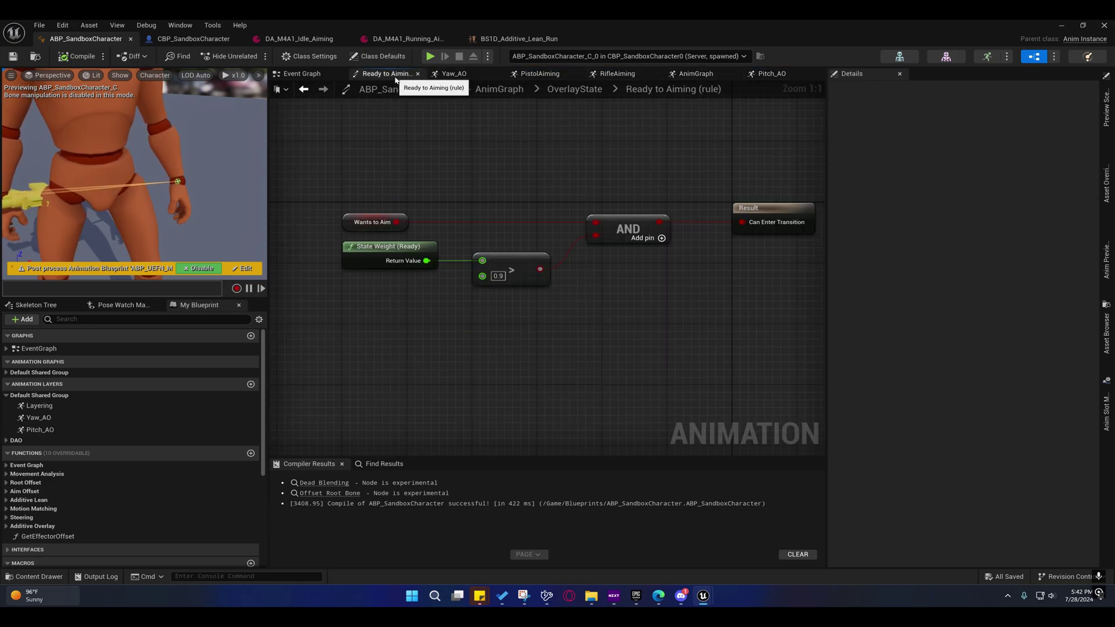
{"action": "left_click", "coordinate": [467, 74]}
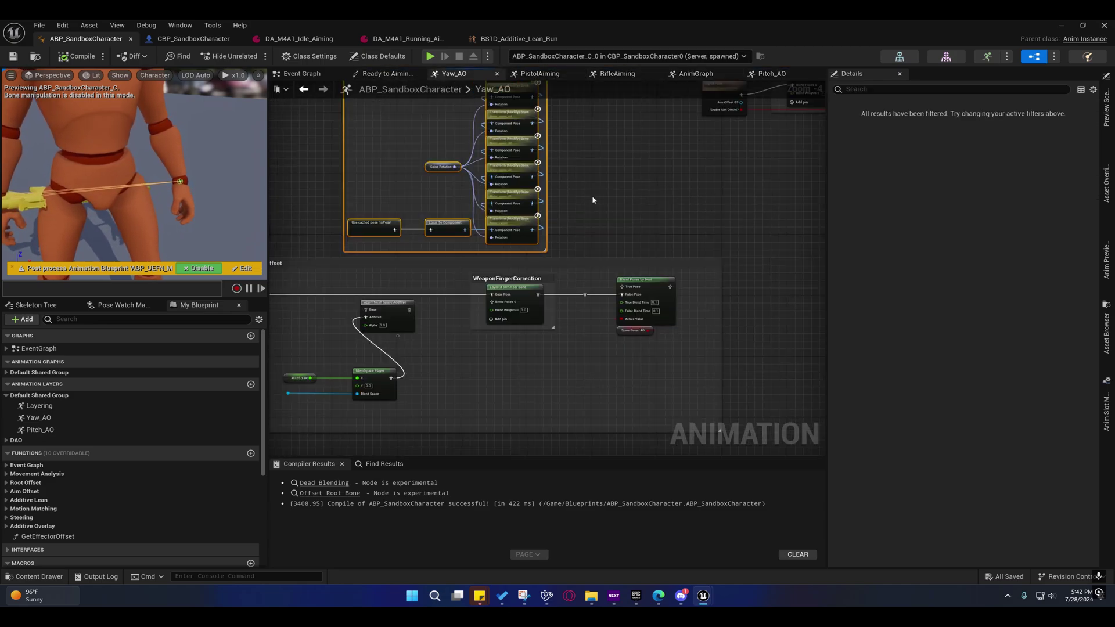
Step: Delete the leftover aim offset nodes in PistolAiming, including the unused pitch blend space chain and its Apply Mesh Space Additive node
{"action": "left_click", "coordinate": [539, 74]}
{"action": "right_click_drag", "start_coordinate": [560, 167], "coordinate": [676, 178]}
{"action": "left_click_drag", "start_coordinate": [666, 165], "coordinate": [437, 175]}
{"action": "key", "text": "Delete"}
{"action": "key", "text": "Delete"}
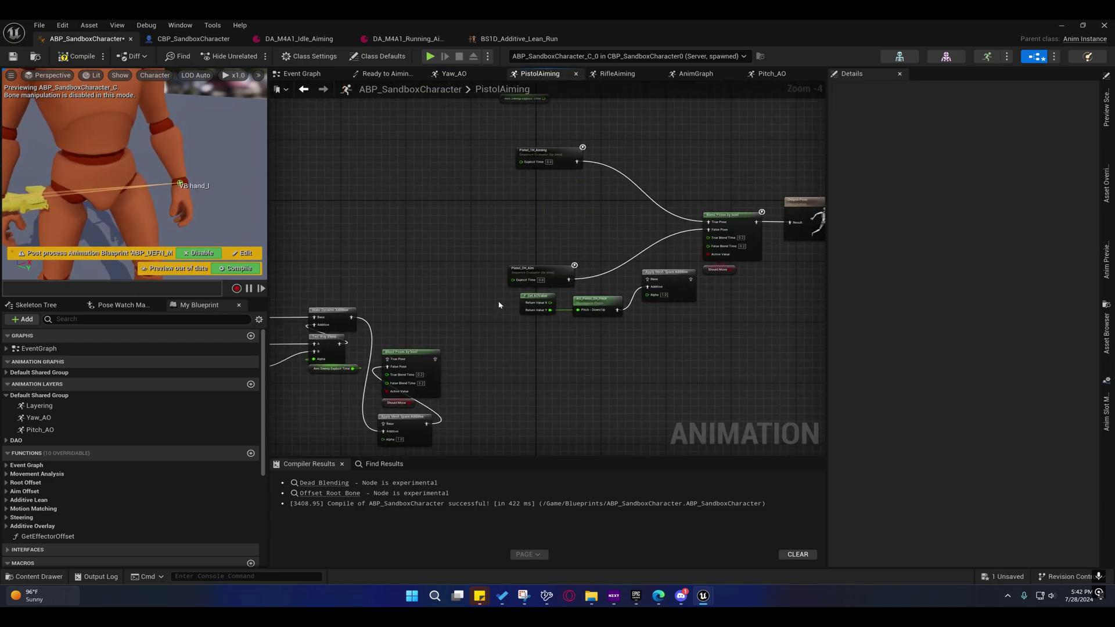
{"action": "left_click_drag", "start_coordinate": [500, 300], "coordinate": [700, 334]}
{"action": "key", "text": "Delete"}
Step: Stack the two pistol aiming pose nodes close to the Blend Poses by bool node and straighten their connections
{"action": "right_click_drag", "start_coordinate": [689, 289], "coordinate": [657, 321]}
{"action": "left_click_drag", "start_coordinate": [504, 305], "coordinate": [575, 272]}
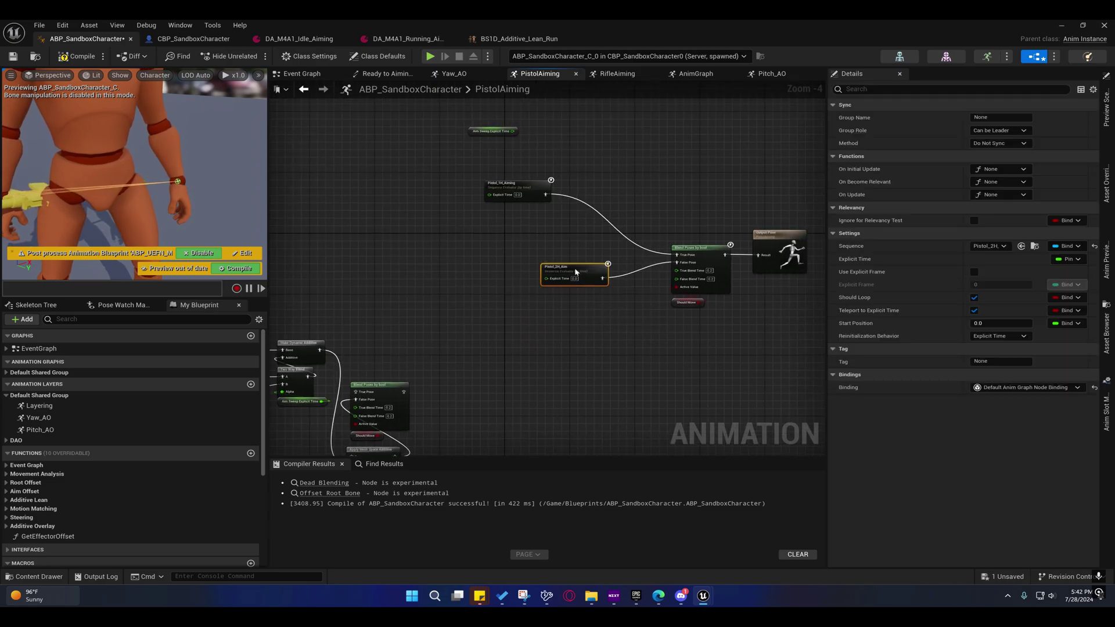
{"action": "left_click_drag", "start_coordinate": [530, 184], "coordinate": [586, 248]}
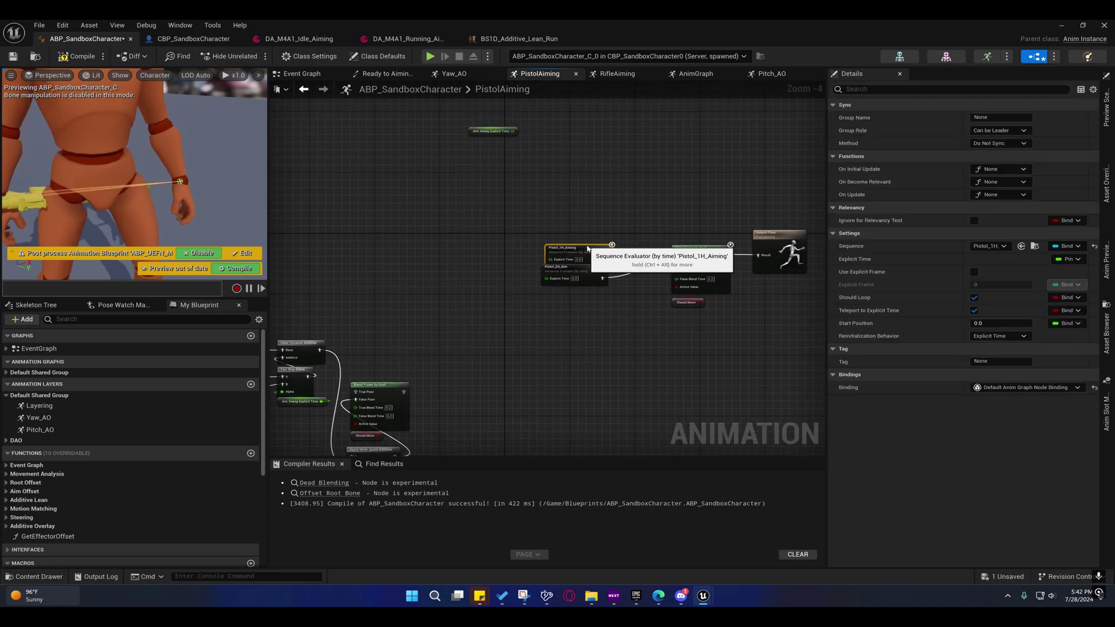
{"action": "right_click_drag", "start_coordinate": [586, 249], "coordinate": [534, 207]}
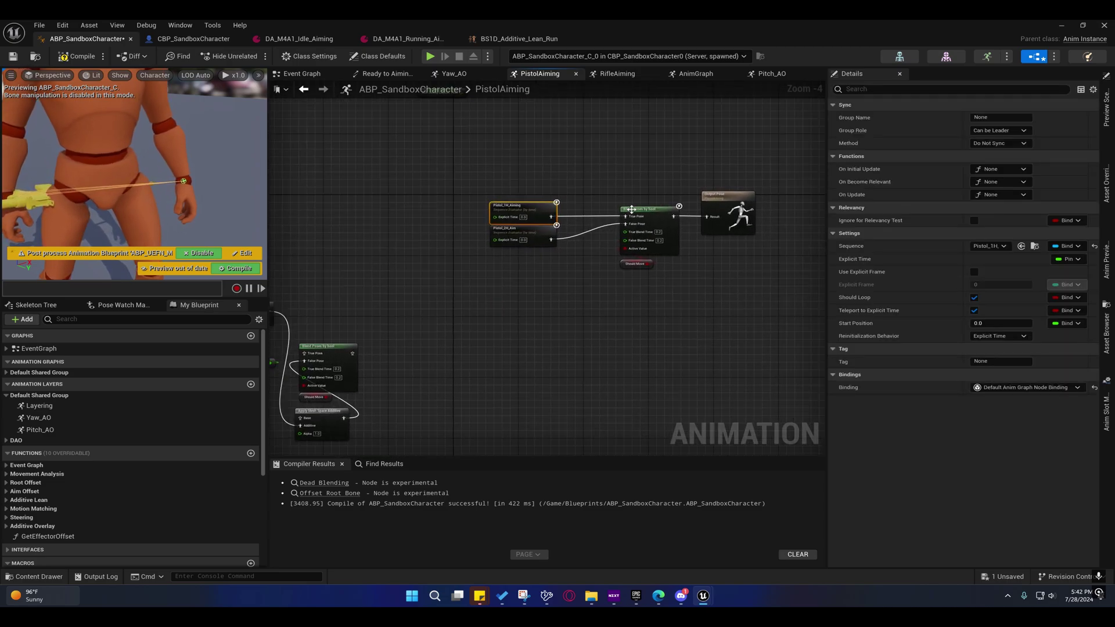
{"action": "left_click", "coordinate": [656, 213], "text": "shift"}
{"action": "key", "text": "q"}
Step: Wrap the old pistol aim sweep nodes in PistolAiming in a comment titled Deprecated
{"action": "right_click_drag", "start_coordinate": [546, 263], "coordinate": [784, 220]}
{"action": "left_click_drag", "start_coordinate": [347, 235], "coordinate": [597, 398]}
{"action": "right_click_drag", "start_coordinate": [597, 251], "coordinate": [563, 238]}
{"action": "key", "text": "c"}
{"action": "type", "text": "Deprecated"}
{"action": "key", "text": "Return"}
Step: Color the Deprecated comment dark grey with a value of 0.098958
{"action": "left_click", "coordinate": [999, 143]}
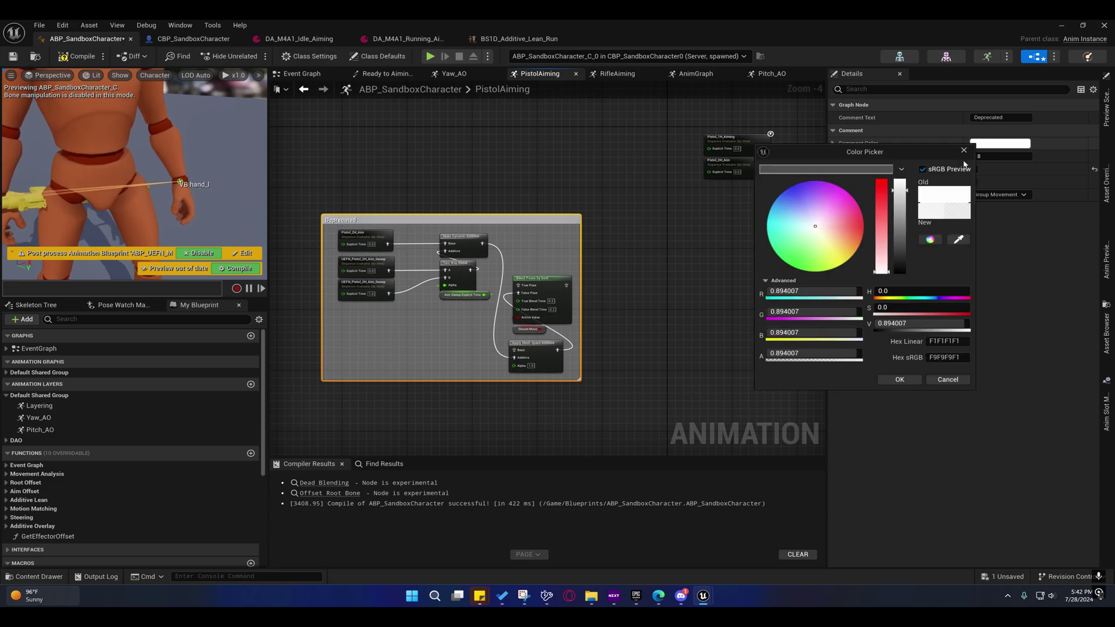
{"action": "left_click_drag", "start_coordinate": [899, 185], "coordinate": [904, 262]}
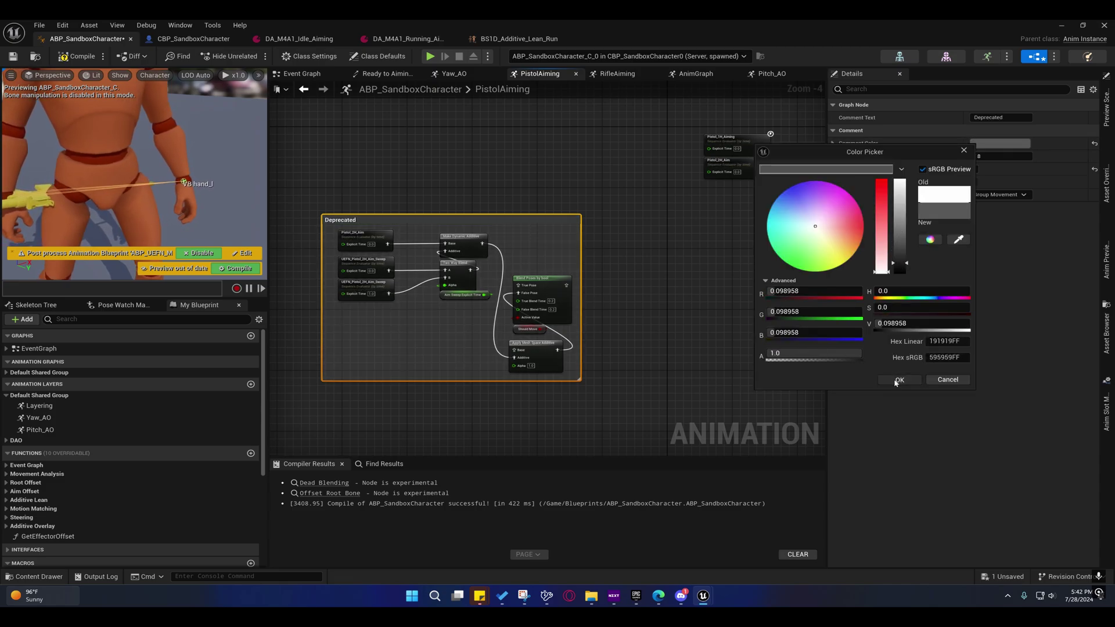
{"action": "left_click", "coordinate": [898, 380]}
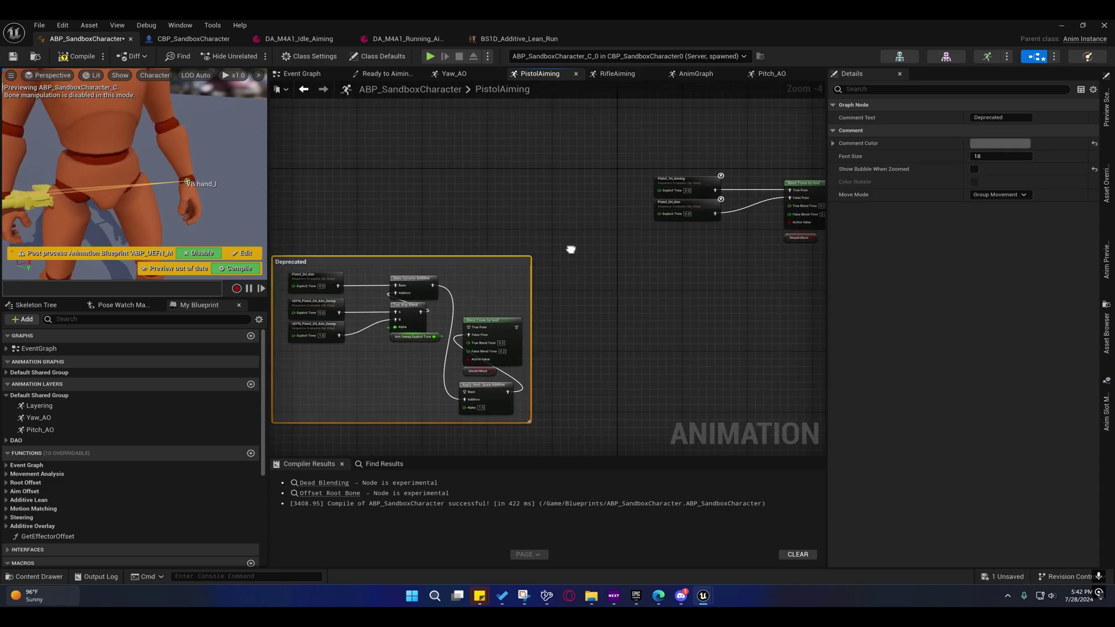
Step: Compile and save the animation blueprint, and narrow the preview area to give the graph more room
{"action": "left_click", "coordinate": [63, 56]}
{"action": "left_click_drag", "start_coordinate": [267, 137], "coordinate": [195, 137]}
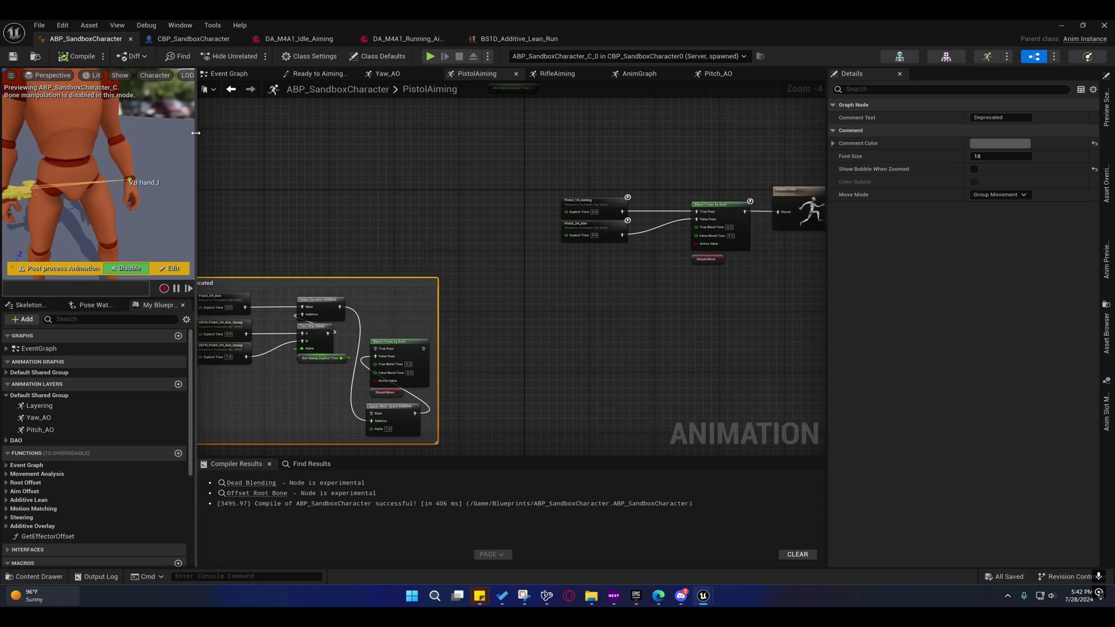
{"action": "right_click_drag", "start_coordinate": [314, 131], "coordinate": [394, 117]}
Step: In OverlayState's Aiming state, route the blended pose through Apply Additive with UEFN_N_Breathing to the output pose, and compile and save
{"action": "left_click", "coordinate": [385, 76]}
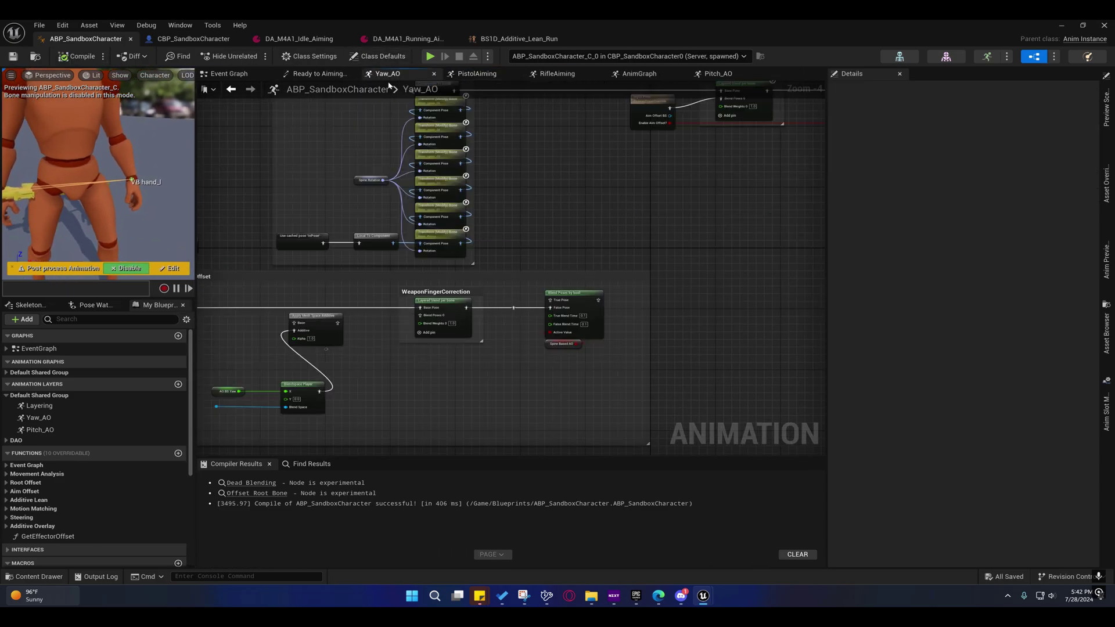
{"action": "left_click", "coordinate": [313, 74]}
{"action": "left_click", "coordinate": [497, 91]}
{"action": "right_click_drag", "start_coordinate": [497, 103], "coordinate": [413, 140]}
{"action": "double_click", "coordinate": [465, 229]}
{"action": "right_click_drag", "start_coordinate": [545, 219], "coordinate": [459, 224]}
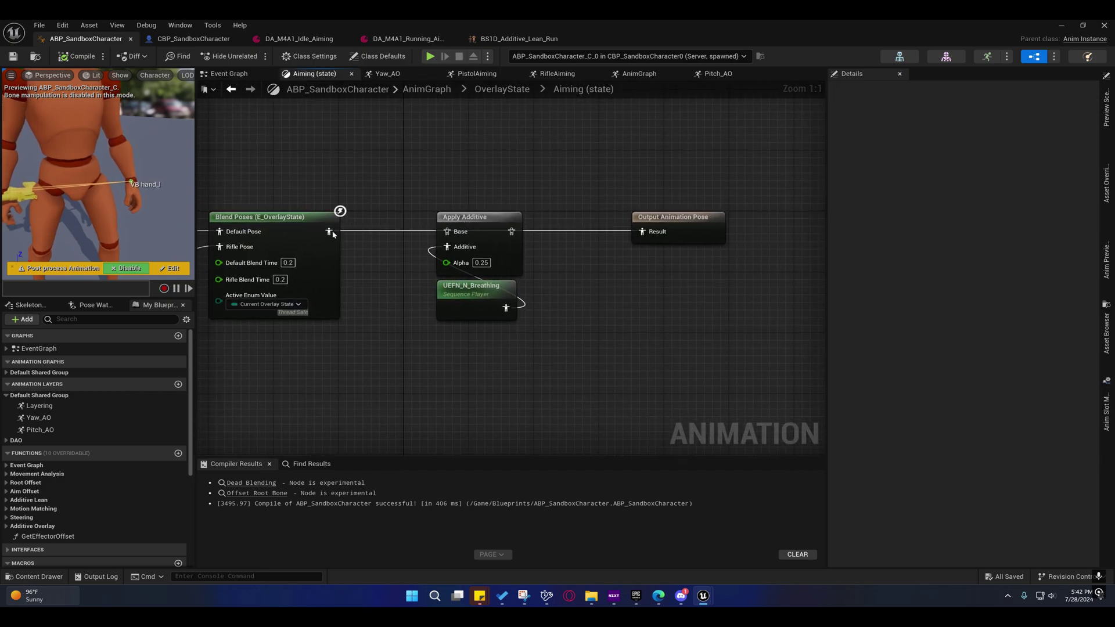
{"action": "left_click_drag", "start_coordinate": [328, 232], "coordinate": [642, 232]}
{"action": "right_click_drag", "start_coordinate": [499, 182], "coordinate": [576, 166]}
{"action": "key", "text": "ctrl+s"}
{"action": "right_click_drag", "start_coordinate": [435, 155], "coordinate": [522, 138]}
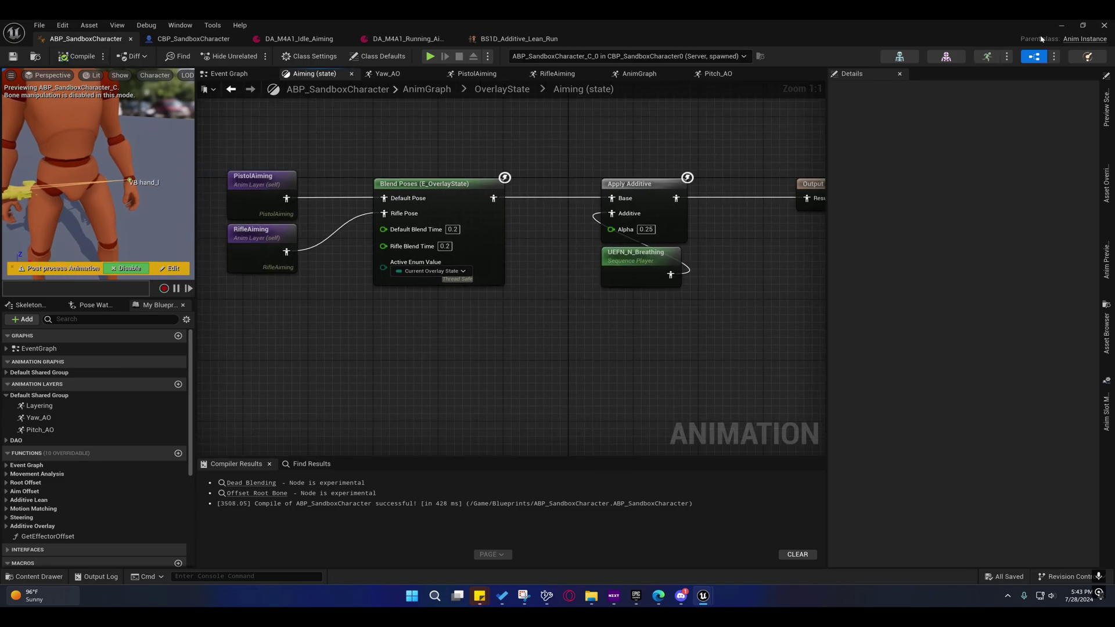
Step: Switch to the DefaultLevel editor and play the level to test the character's aiming while standing and moving
{"action": "left_click", "coordinate": [1057, 27]}
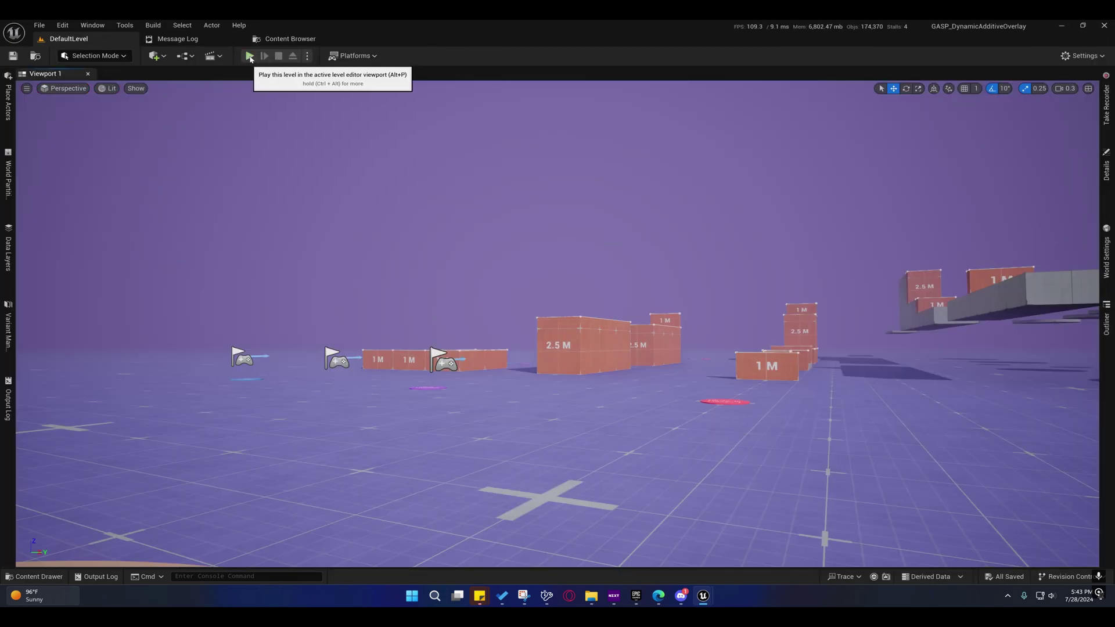
{"action": "left_click", "coordinate": [249, 56]}
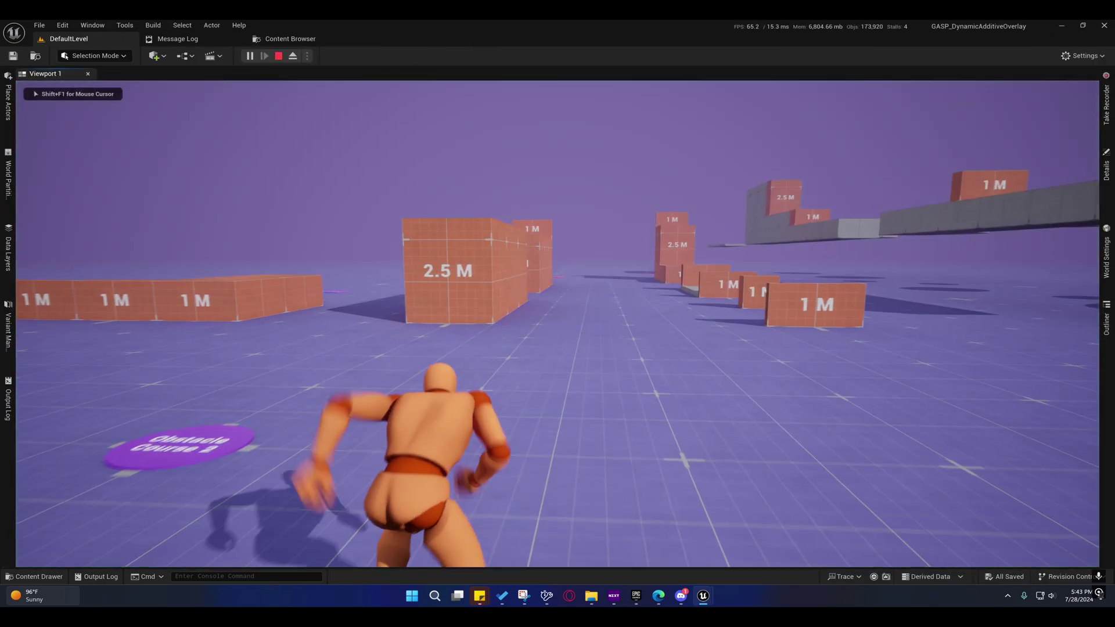
{"action": "key", "text": "w"}
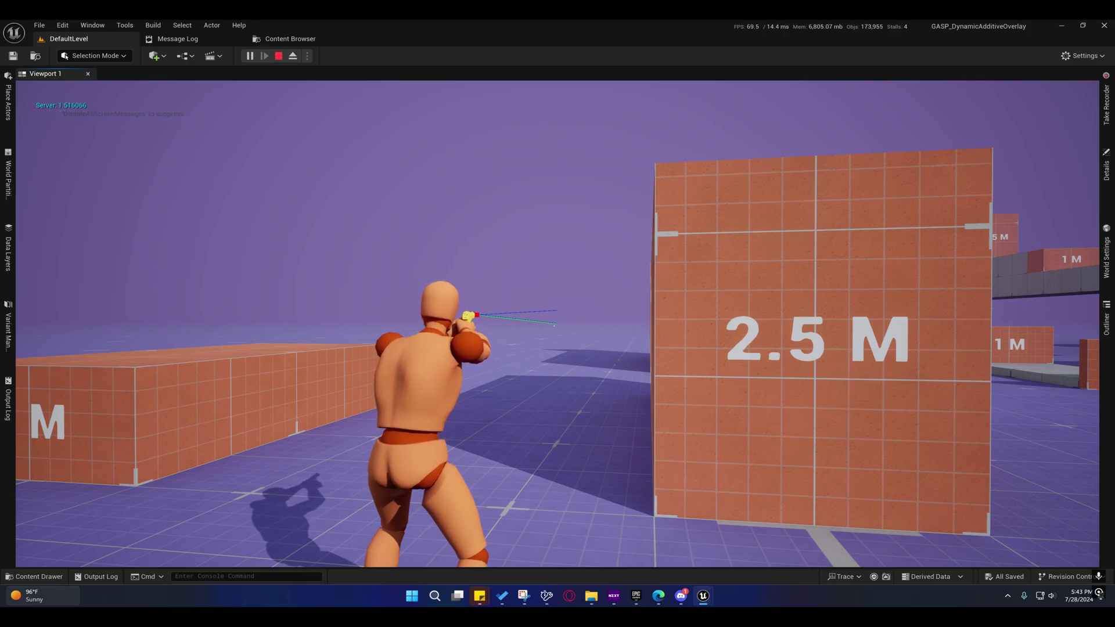
{"action": "key", "text": "w"}
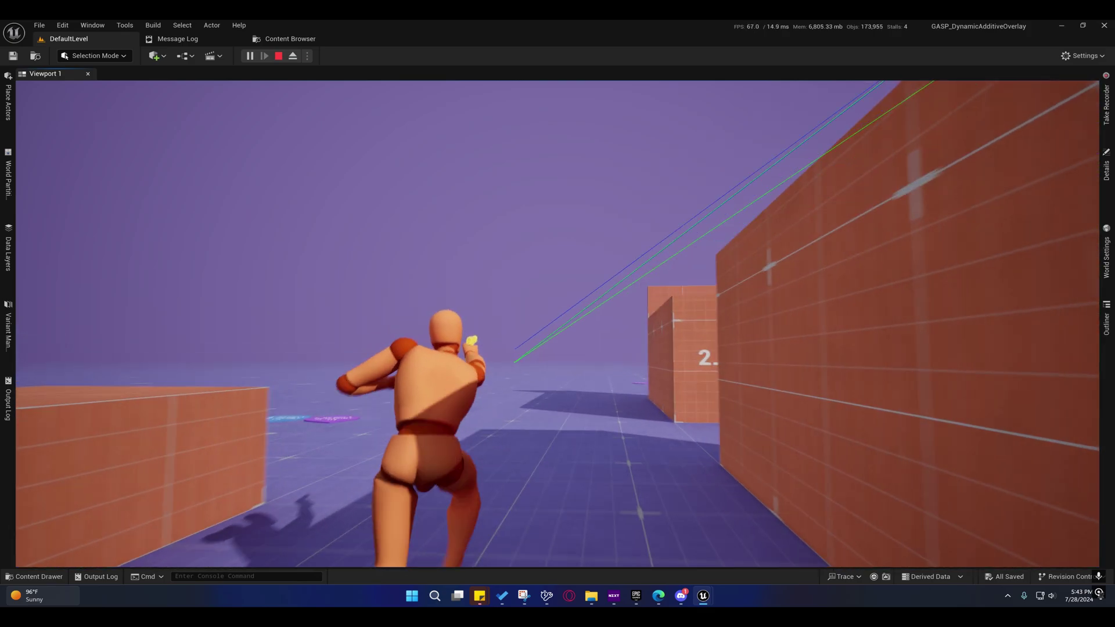
Step: Test the character's aiming in the level while running forward and crouching, and release mouse control from the game
{"action": "key", "text": "w"}
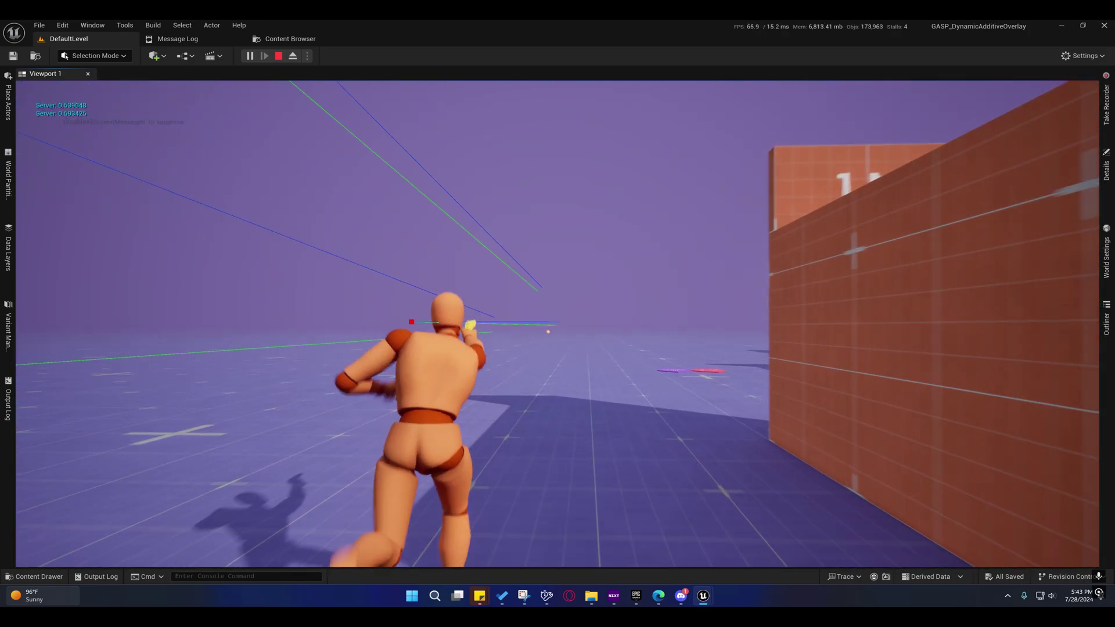
{"action": "key", "text": "w"}
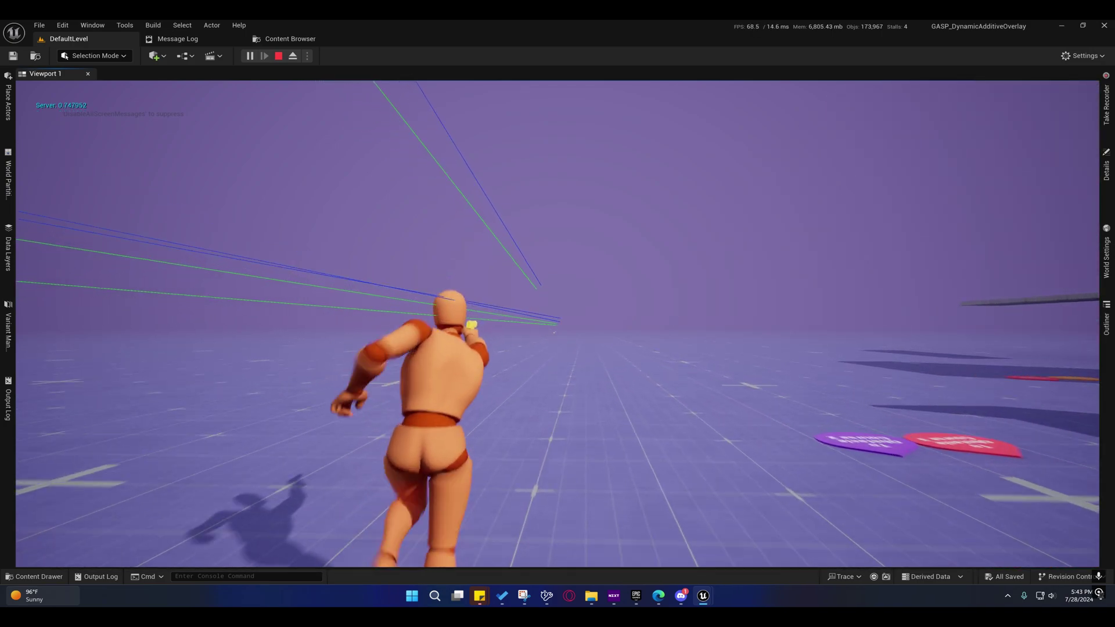
{"action": "key", "text": "w"}
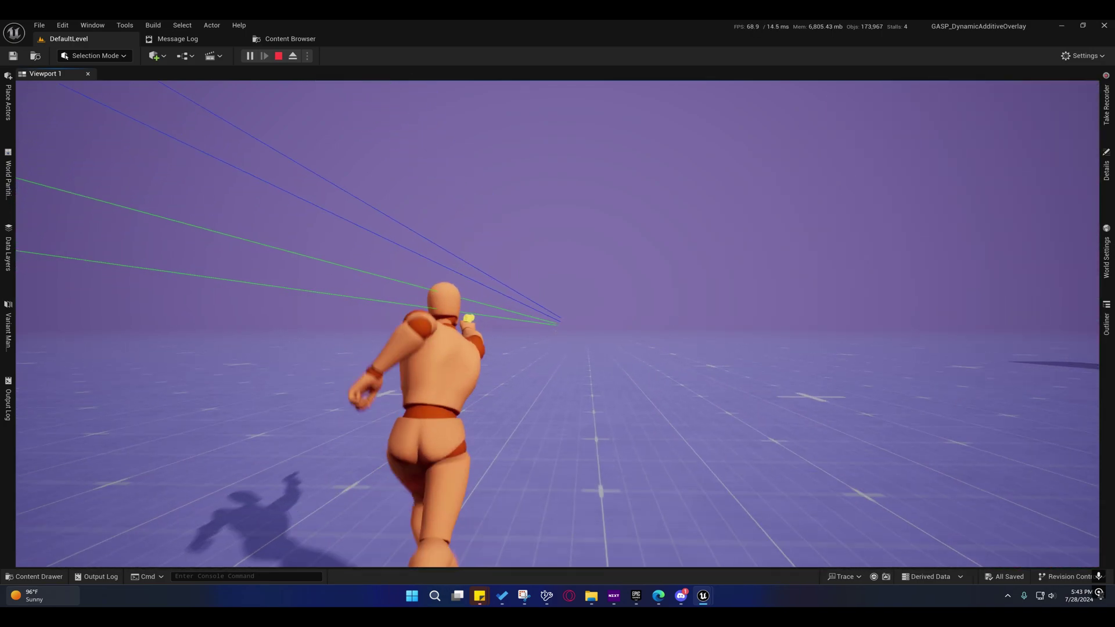
{"action": "key", "text": "w"}
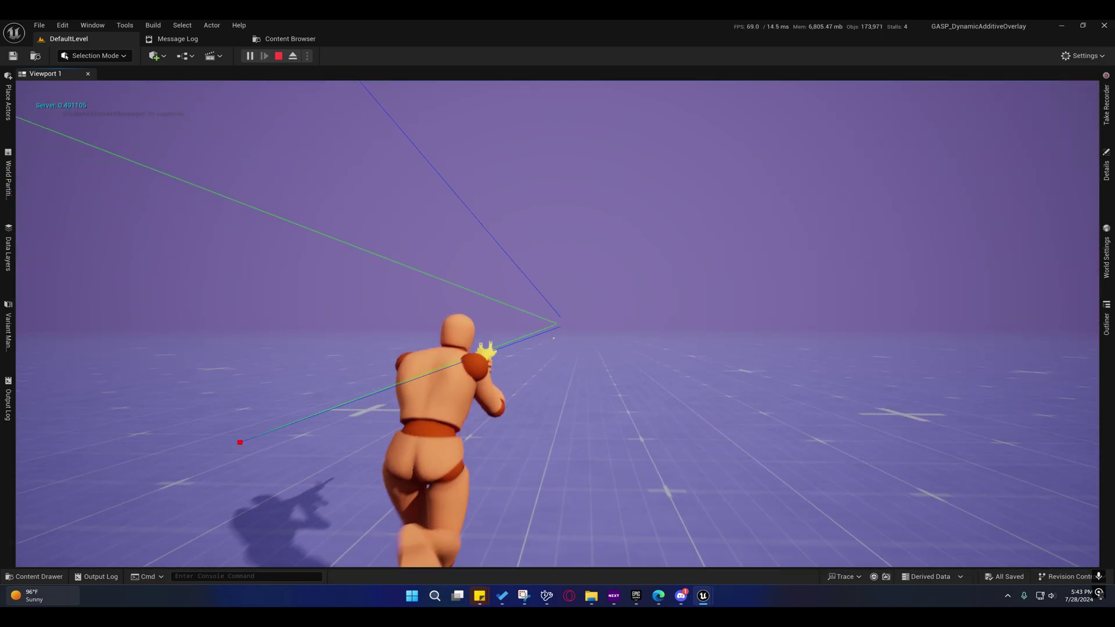
{"action": "key", "text": "w"}
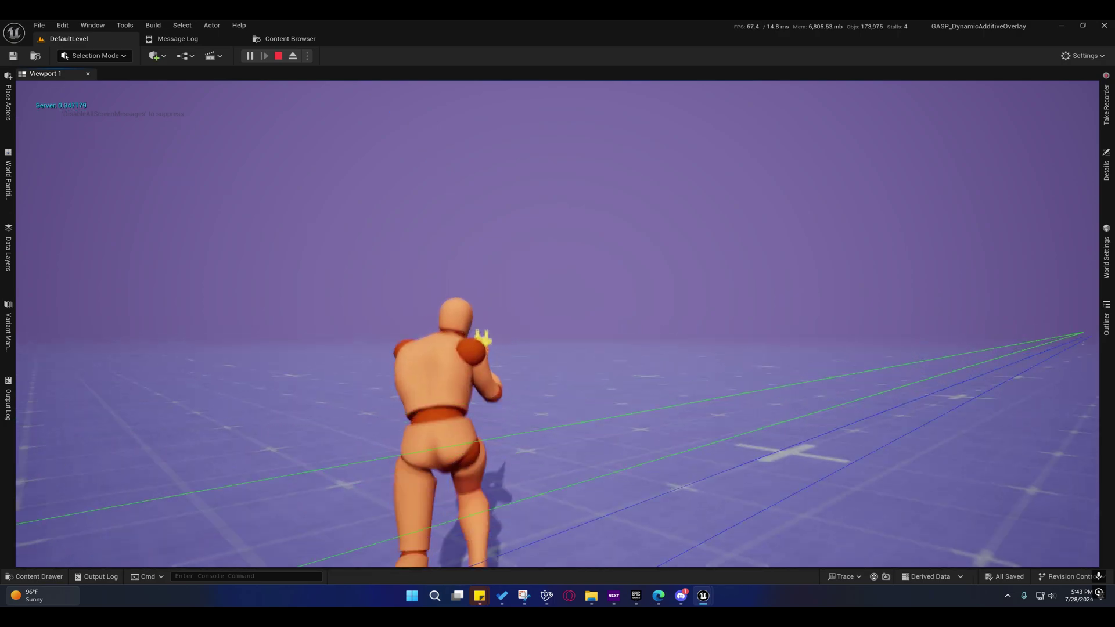
{"action": "key", "text": "c"}
{"action": "key", "text": "w"}
{"action": "key", "text": "c"}
{"action": "key", "text": "shift+F1"}
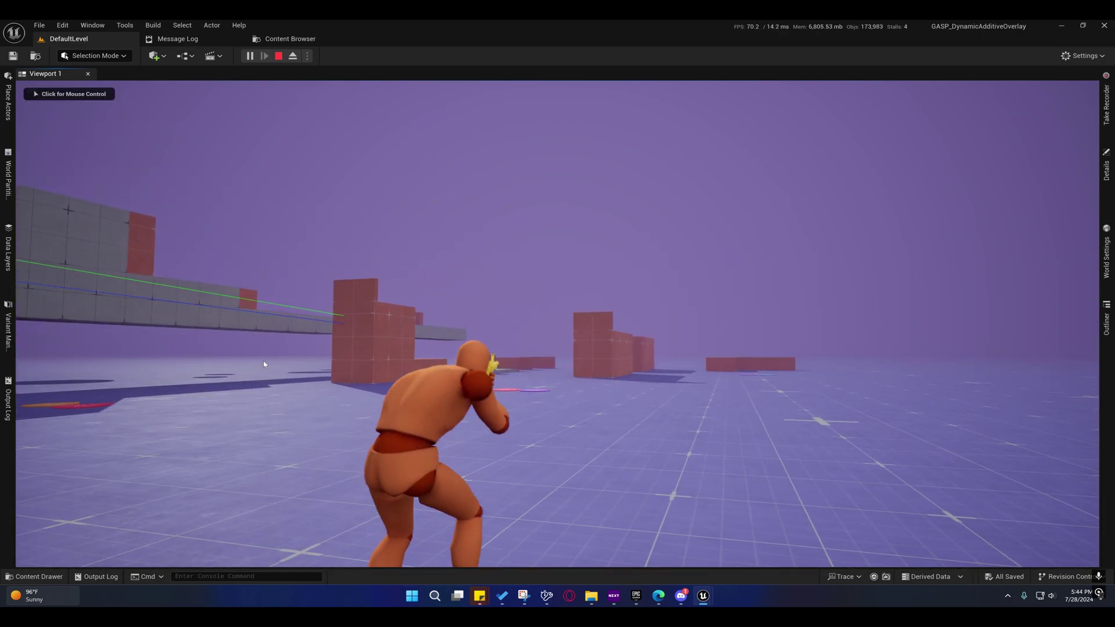
Step: In the Aiming state of ABP_SandboxCharacter, set the Apply Additive alpha to 1.0 and compile the blueprint
{"action": "mouse_move", "coordinate": [702, 595]}
{"action": "left_click", "coordinate": [756, 537]}
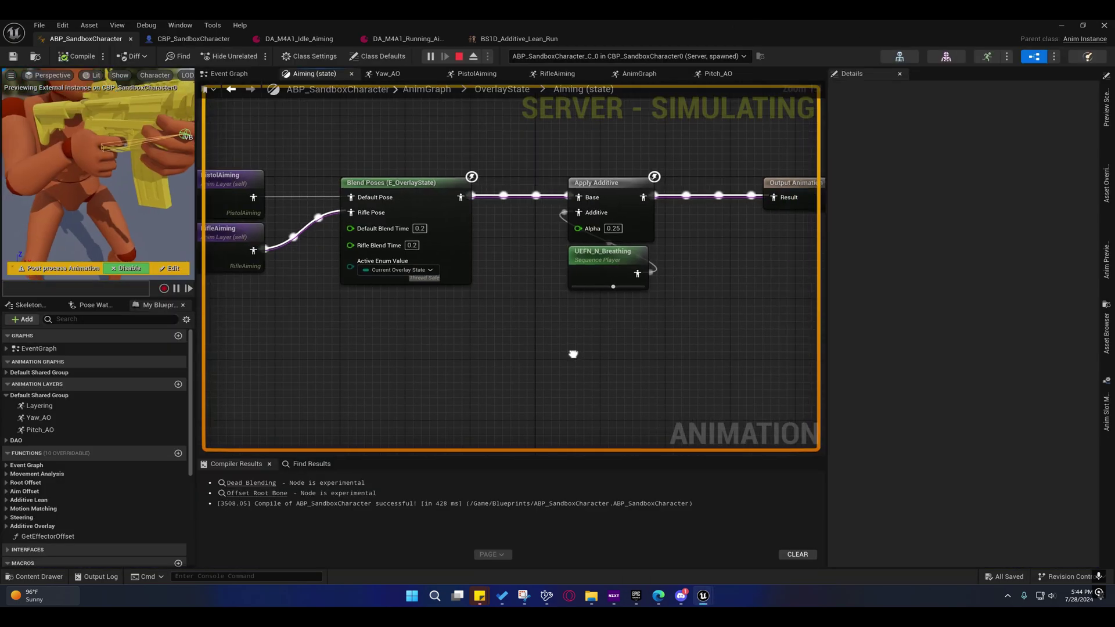
{"action": "left_click", "coordinate": [551, 249]}
{"action": "type", "text": "1"}
{"action": "right_click_drag", "start_coordinate": [582, 345], "coordinate": [628, 314]}
{"action": "left_click", "coordinate": [165, 268]}
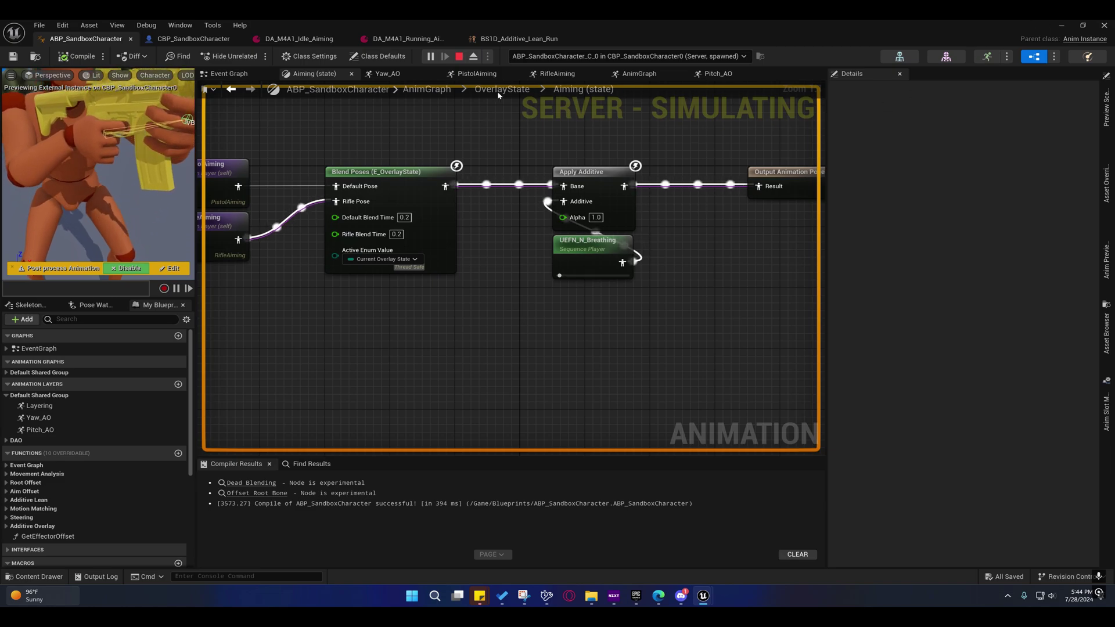
Step: Return to the running level, watch the breathing motion while the character aims, and stop the play session
{"action": "left_click", "coordinate": [1060, 25]}
{"action": "left_click", "coordinate": [473, 222]}
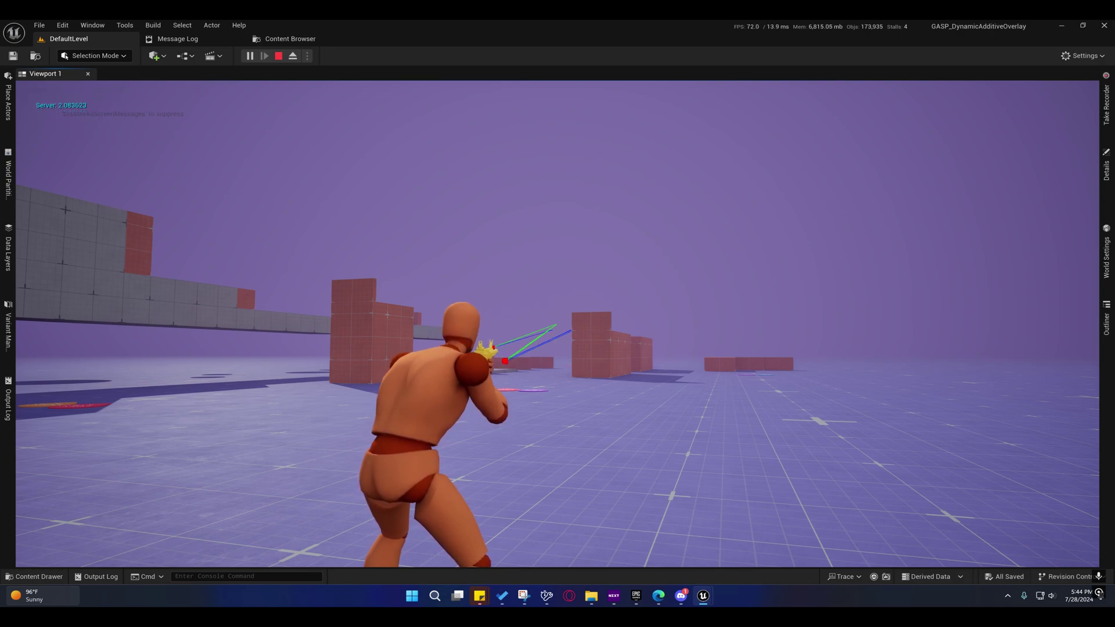
{"action": "key", "text": "Escape"}
Step: Set the Apply Additive alpha in the Aiming state to 0.25, and compile and save the animation blueprint
{"action": "mouse_move", "coordinate": [712, 591]}
{"action": "left_click", "coordinate": [756, 548]}
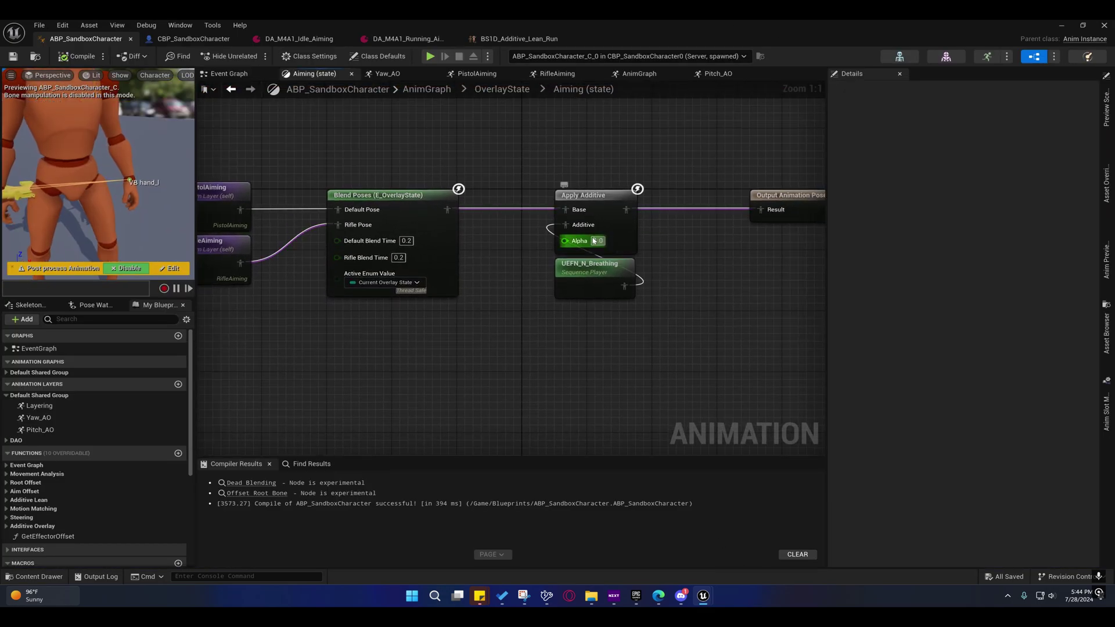
{"action": "type", "text": "0.25"}
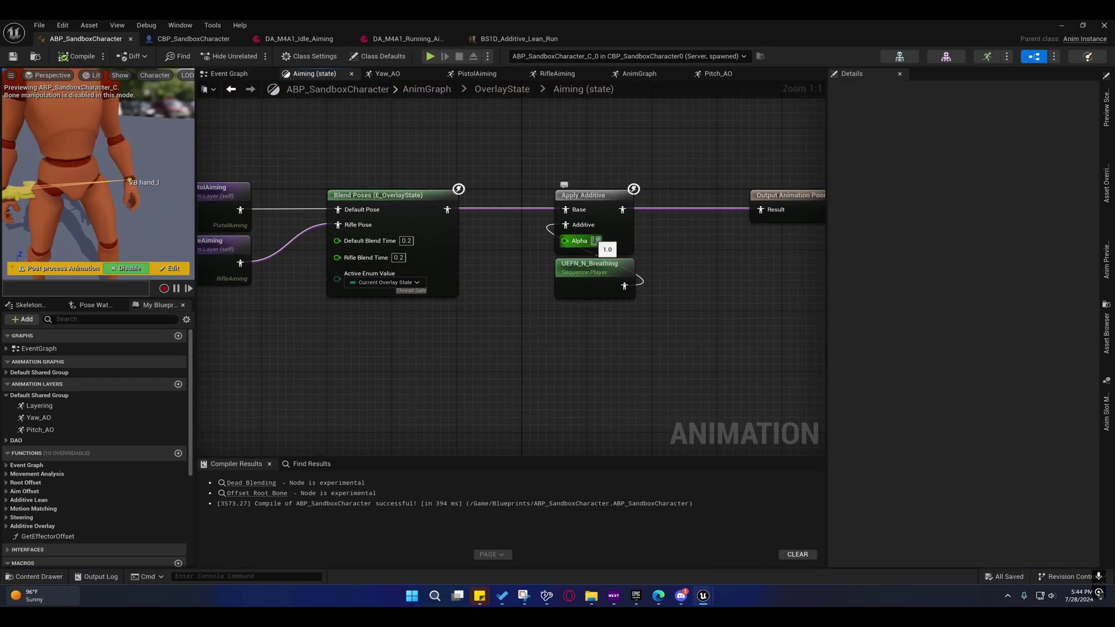
{"action": "key", "text": "Return"}
{"action": "right_click_drag", "start_coordinate": [523, 286], "coordinate": [521, 216]}
{"action": "left_click", "coordinate": [13, 57]}
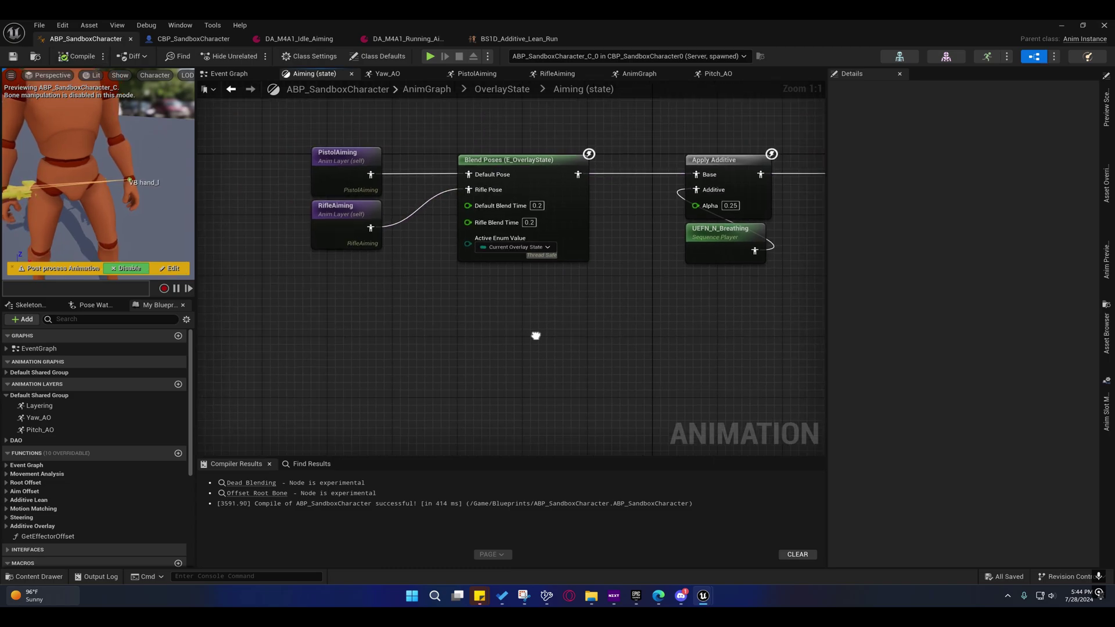
Step: Open the Pitch_AO layer and align the Pistol group's lower blend space node with the one above it
{"action": "right_click_drag", "start_coordinate": [540, 337], "coordinate": [561, 360]}
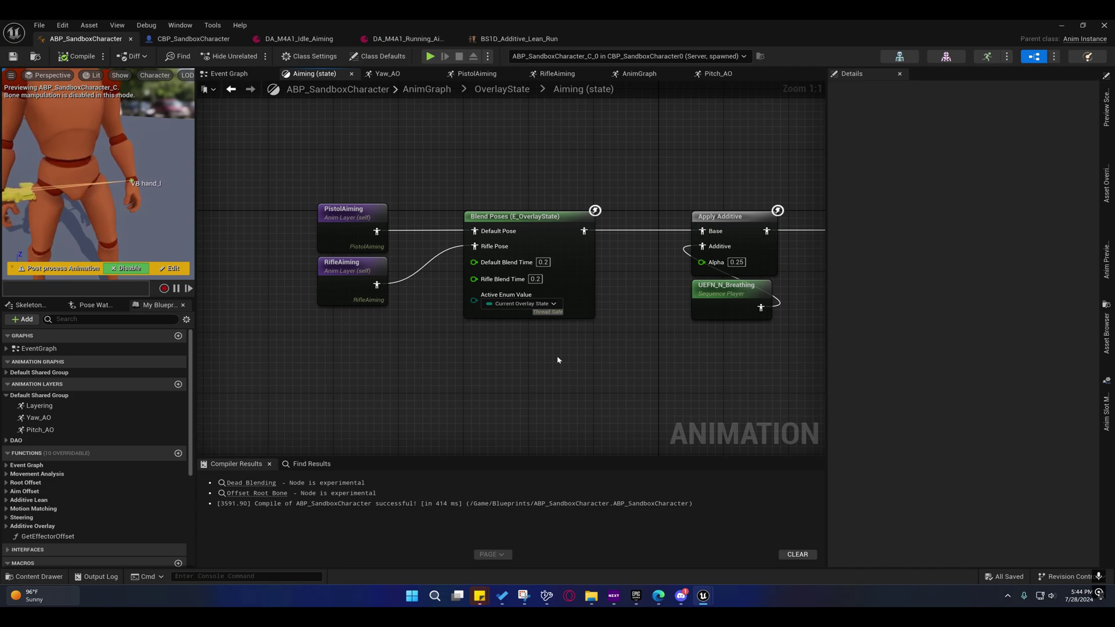
{"action": "right_click_drag", "start_coordinate": [437, 334], "coordinate": [382, 361]}
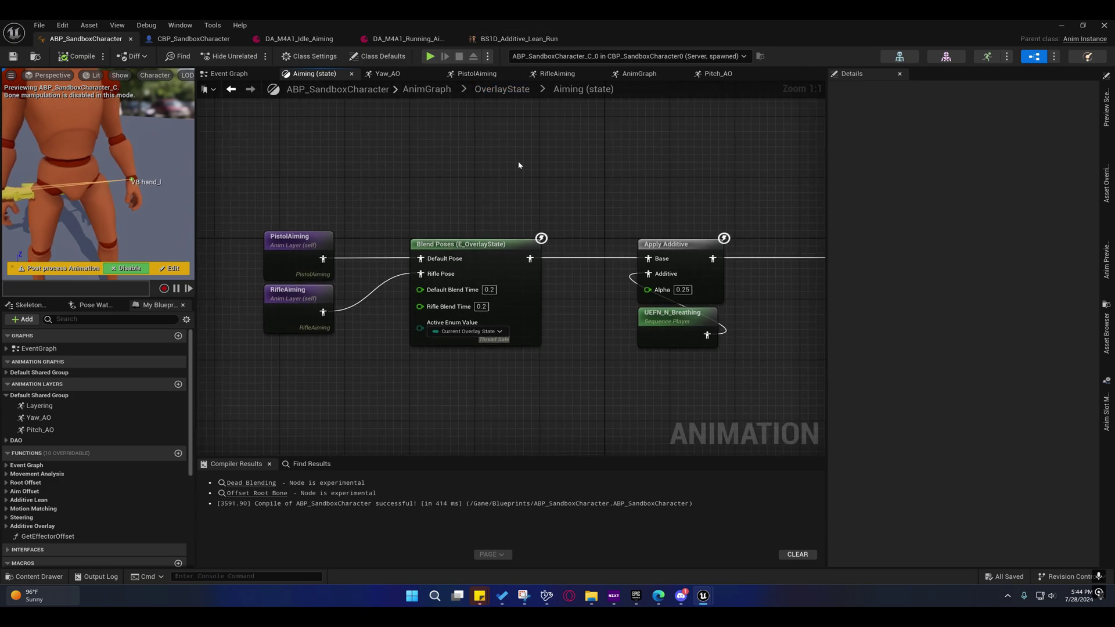
{"action": "right_click_drag", "start_coordinate": [513, 172], "coordinate": [453, 171]}
{"action": "left_click", "coordinate": [716, 74]}
{"action": "right_click_drag", "start_coordinate": [480, 236], "coordinate": [464, 263]}
{"action": "right_click_drag", "start_coordinate": [532, 251], "coordinate": [515, 233]}
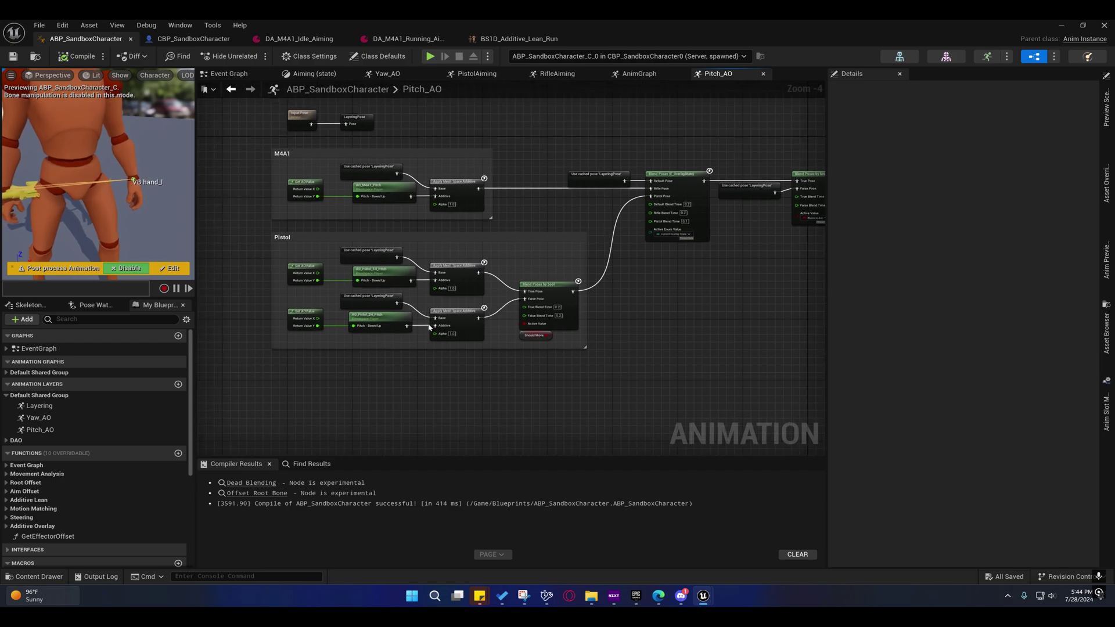
{"action": "left_click_drag", "start_coordinate": [382, 317], "coordinate": [386, 316]}
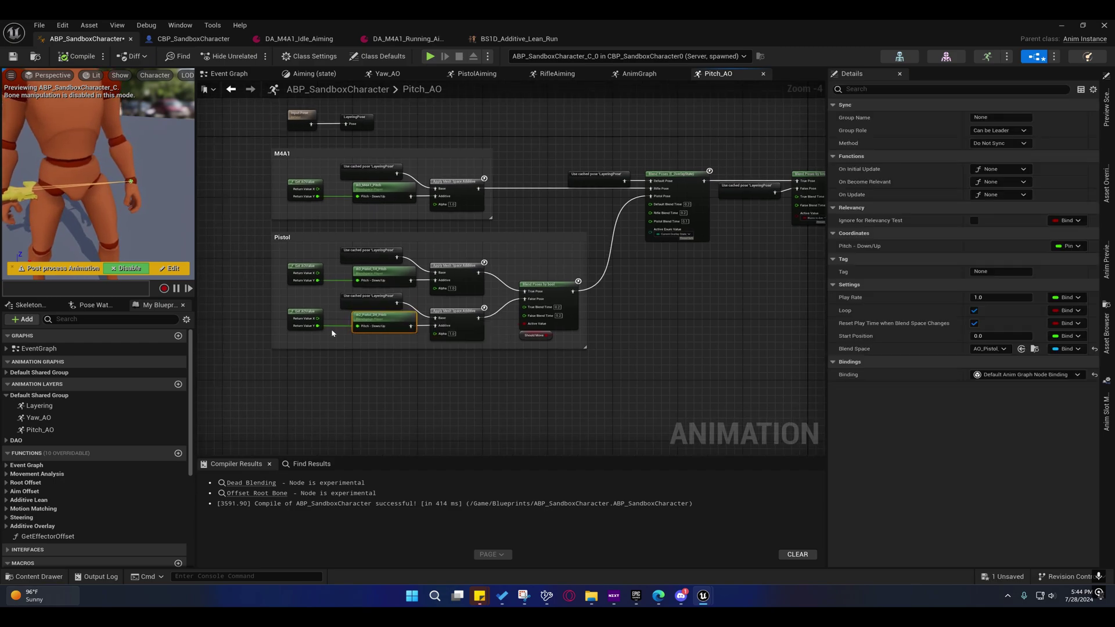
{"action": "left_click", "coordinate": [317, 321], "text": "ctrl"}
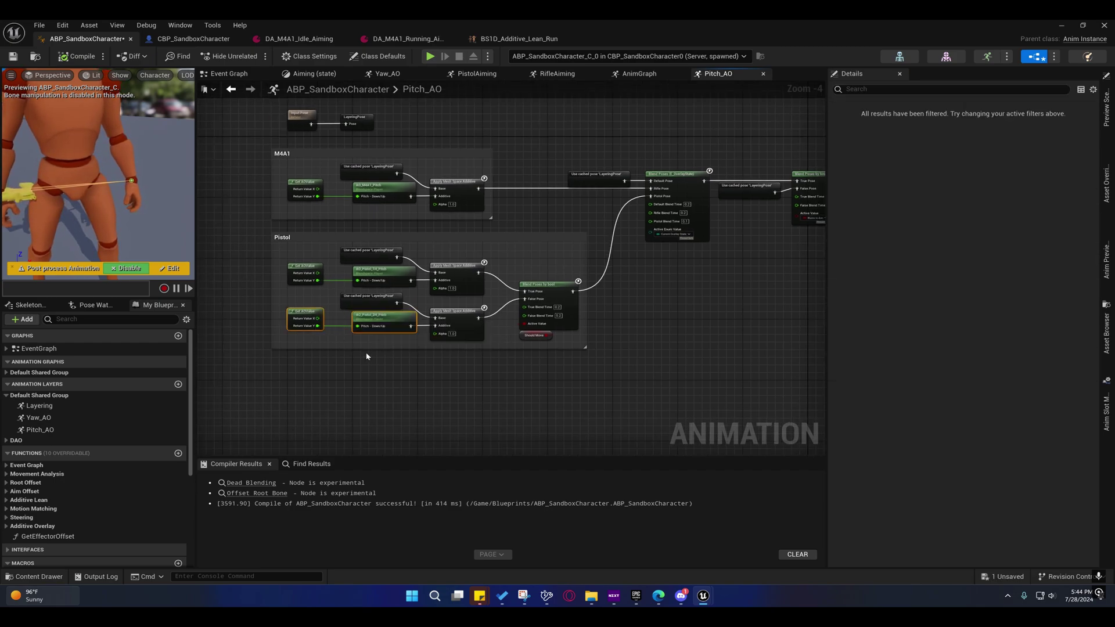
{"action": "left_click", "coordinate": [381, 368]}
Step: Examine the Pistol group's blend space and mesh space additive nodes in Pitch_AO
{"action": "right_click_drag", "start_coordinate": [429, 368], "coordinate": [408, 352]}
{"action": "left_click", "coordinate": [439, 297]}
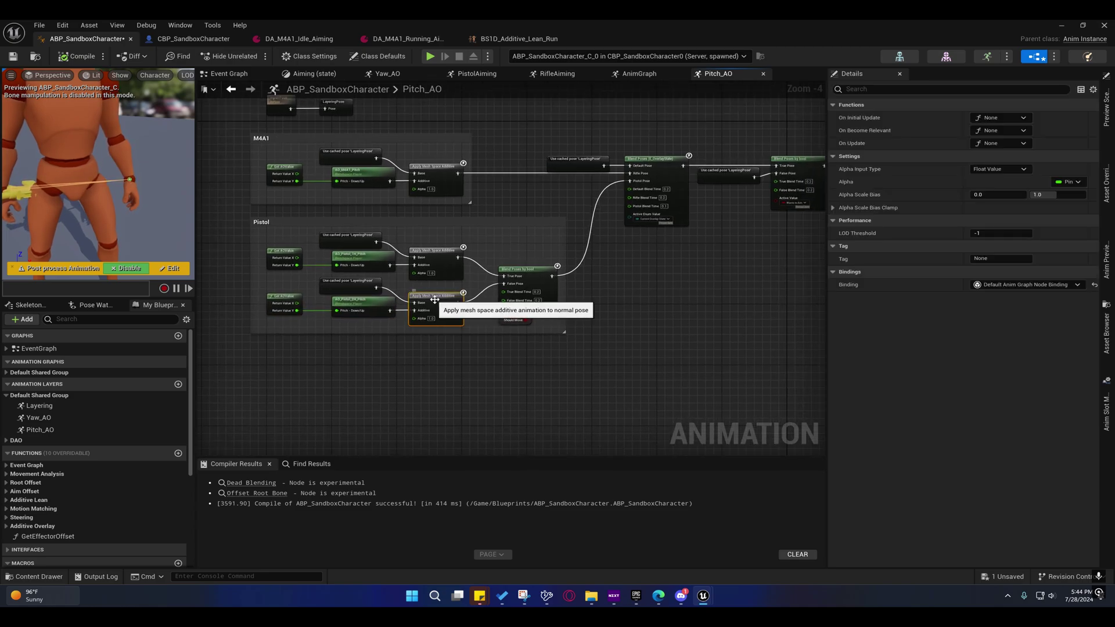
{"action": "right_click_drag", "start_coordinate": [439, 296], "coordinate": [459, 268]}
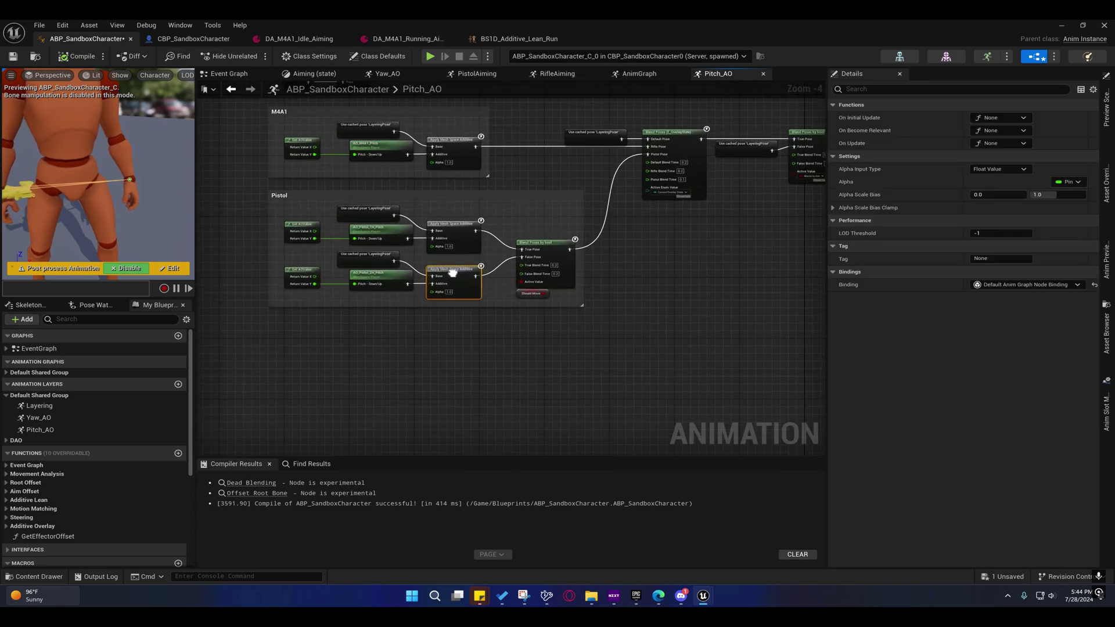
{"action": "left_click", "coordinate": [462, 233]}
{"action": "left_click", "coordinate": [398, 235], "text": "ctrl"}
{"action": "right_click_drag", "start_coordinate": [401, 328], "coordinate": [395, 309]}
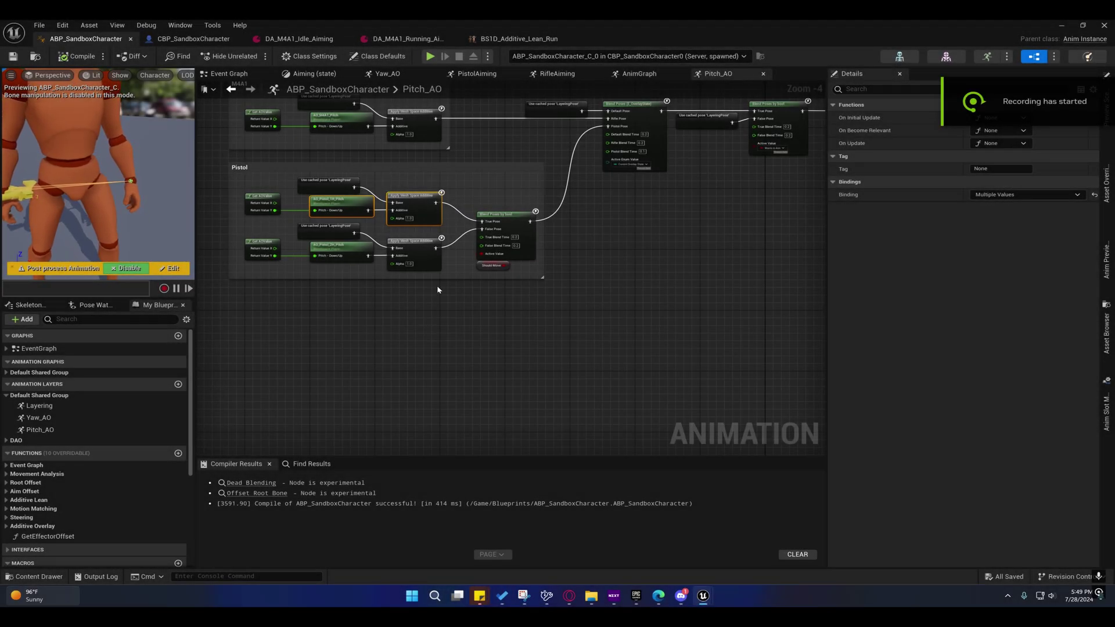
{"action": "right_click_drag", "start_coordinate": [437, 291], "coordinate": [429, 364]}
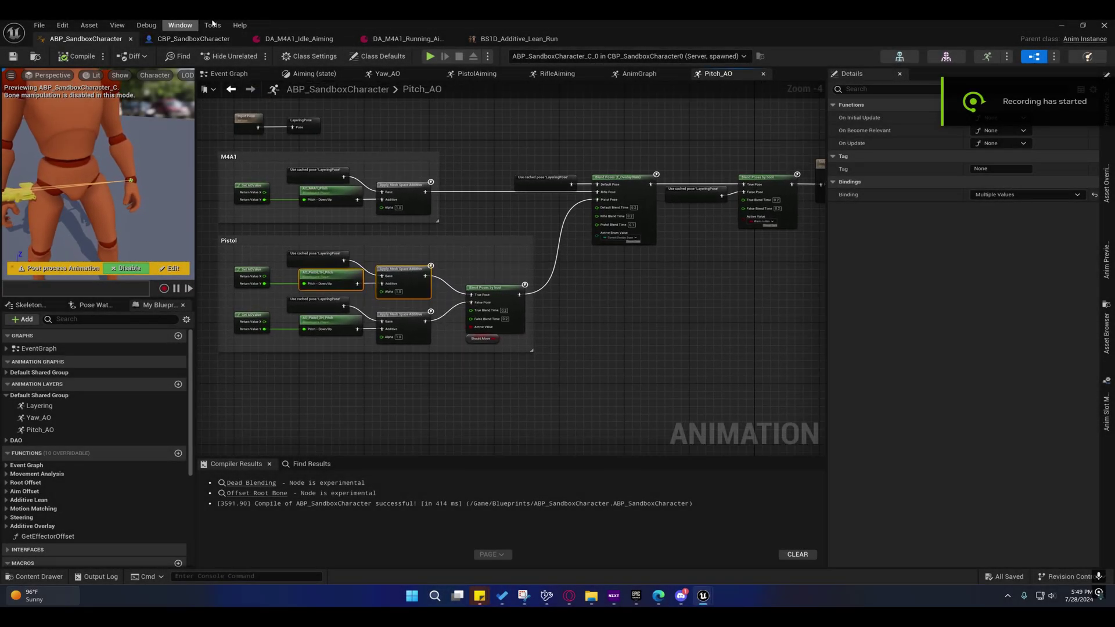
Step: Switch to CBP_SandboxCharacter and look over its AO Debug Tool and Basic Projectile functions
{"action": "left_click", "coordinate": [233, 42]}
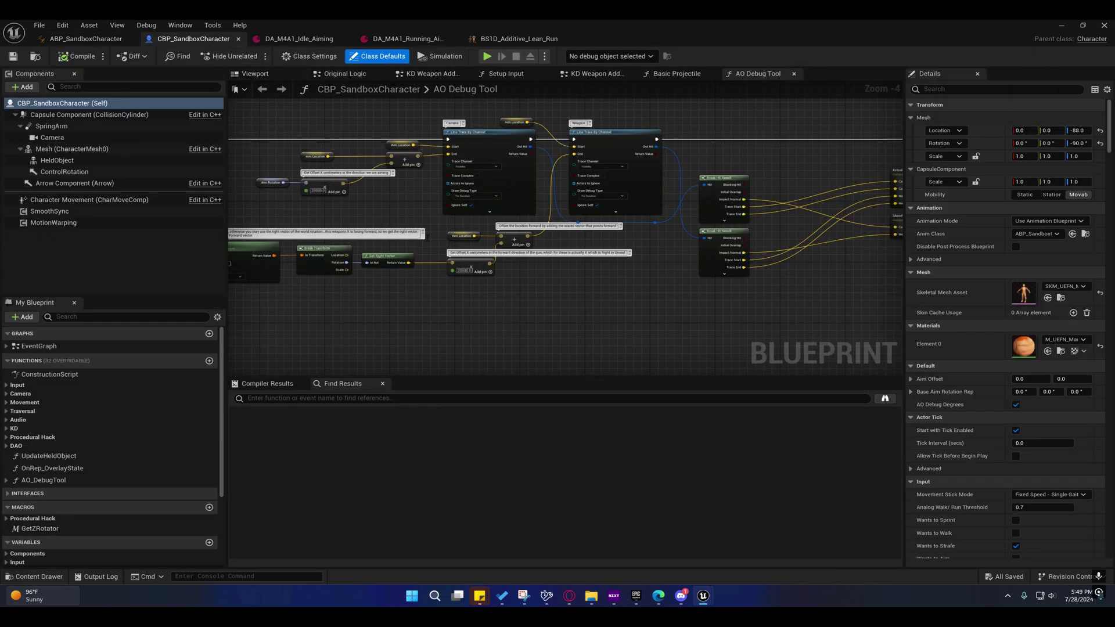
{"action": "right_click_drag", "start_coordinate": [397, 301], "coordinate": [552, 311]}
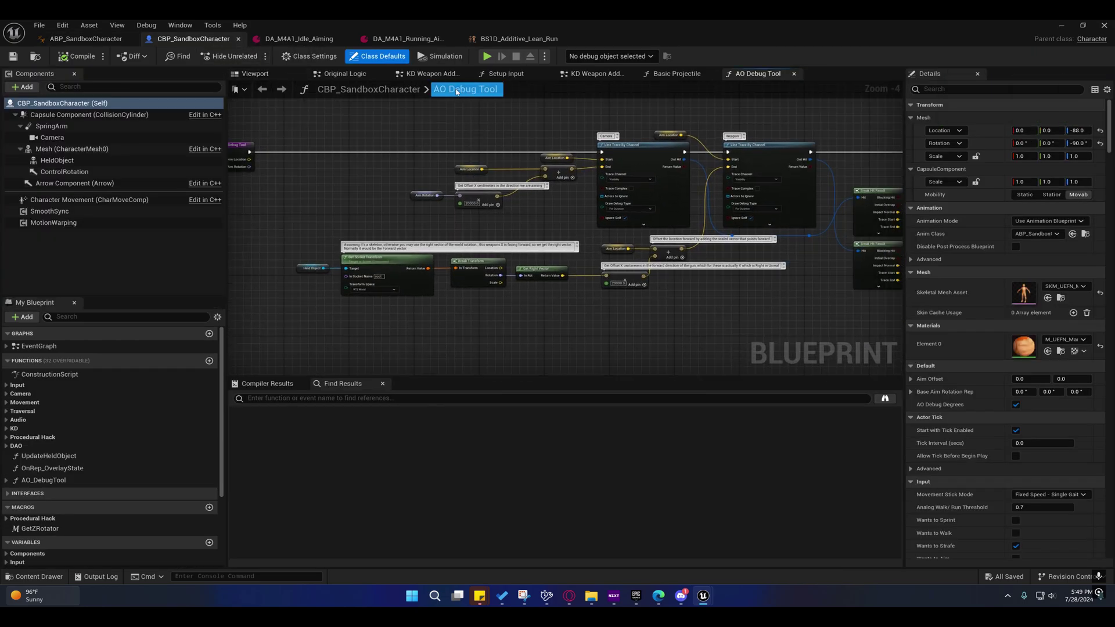
{"action": "right_click_drag", "start_coordinate": [291, 263], "coordinate": [376, 266]}
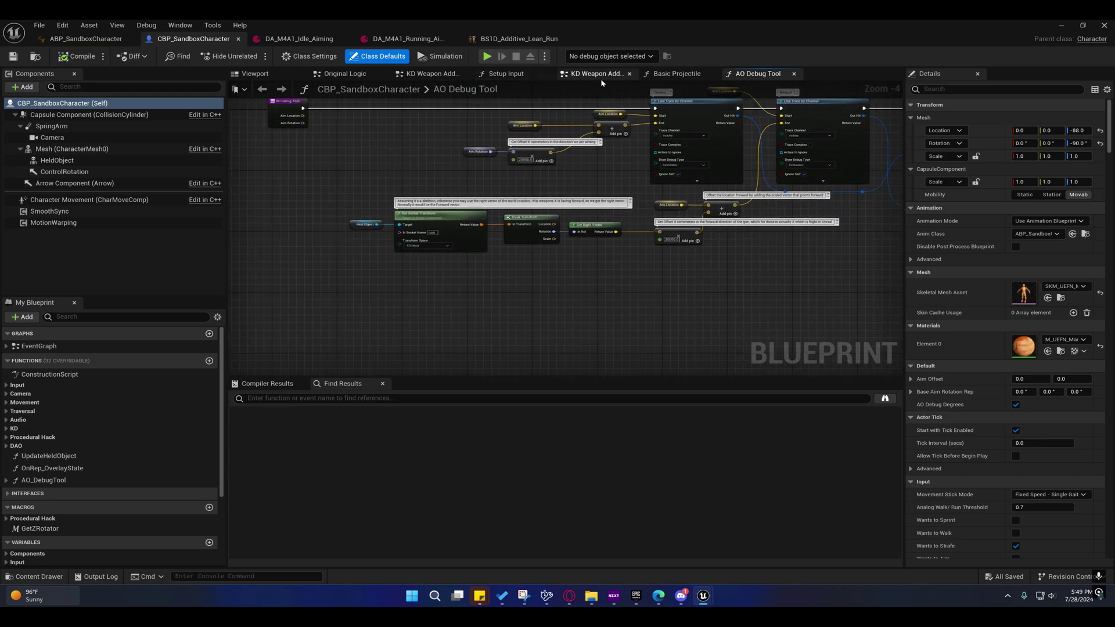
{"action": "left_click", "coordinate": [674, 74]}
{"action": "right_click_drag", "start_coordinate": [393, 182], "coordinate": [587, 129]}
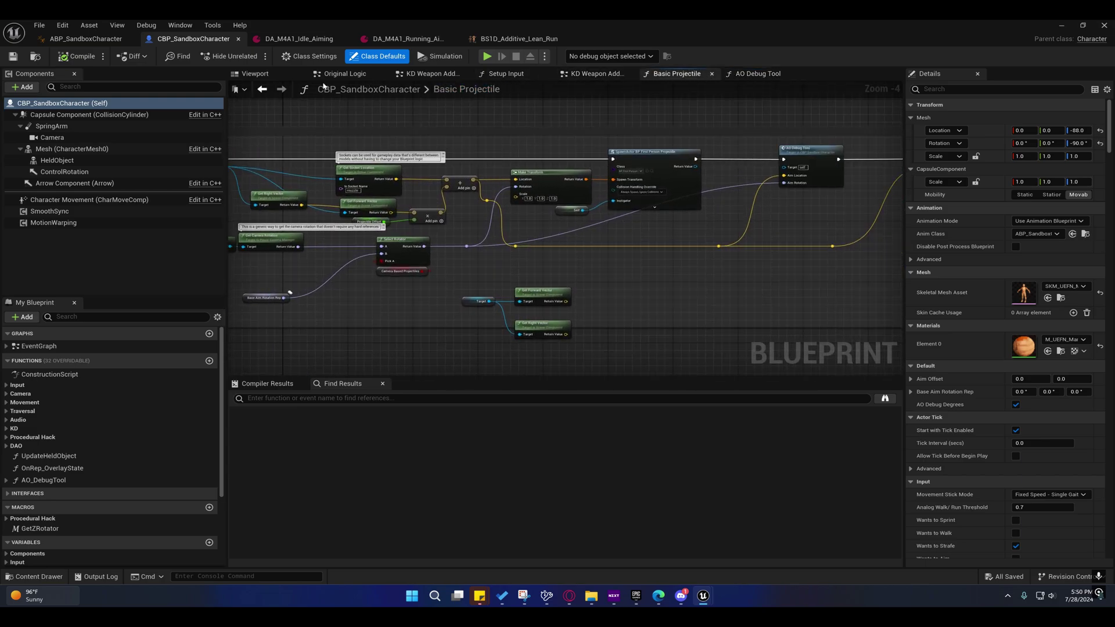
Step: Open the Event Graph's KD_Weapon_Addon collapsed graph and locate the Weapon Fire section
{"action": "double_click", "coordinate": [35, 346]}
{"action": "scroll", "coordinate": [432, 207], "scroll_direction": "up", "scroll_amount": 1}
{"action": "scroll", "coordinate": [431, 207], "scroll_direction": "up", "scroll_amount": 1}
{"action": "right_click_drag", "start_coordinate": [466, 204], "coordinate": [443, 364]}
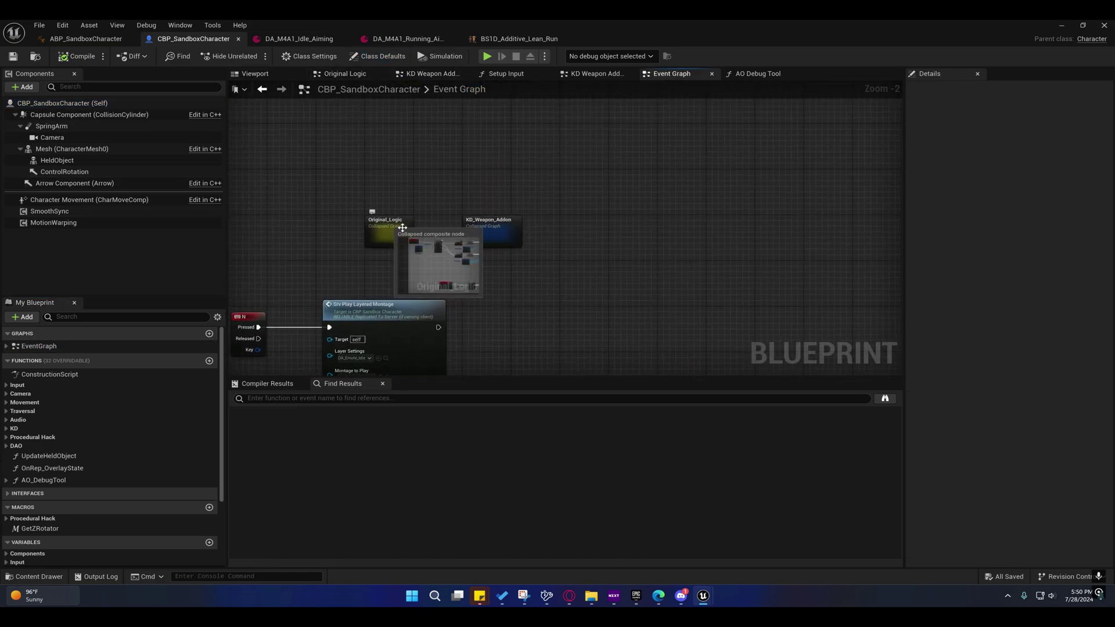
{"action": "double_click", "coordinate": [486, 230]}
{"action": "right_click_drag", "start_coordinate": [561, 259], "coordinate": [455, 202]}
{"action": "scroll", "coordinate": [456, 202], "scroll_direction": "up", "scroll_amount": 4}
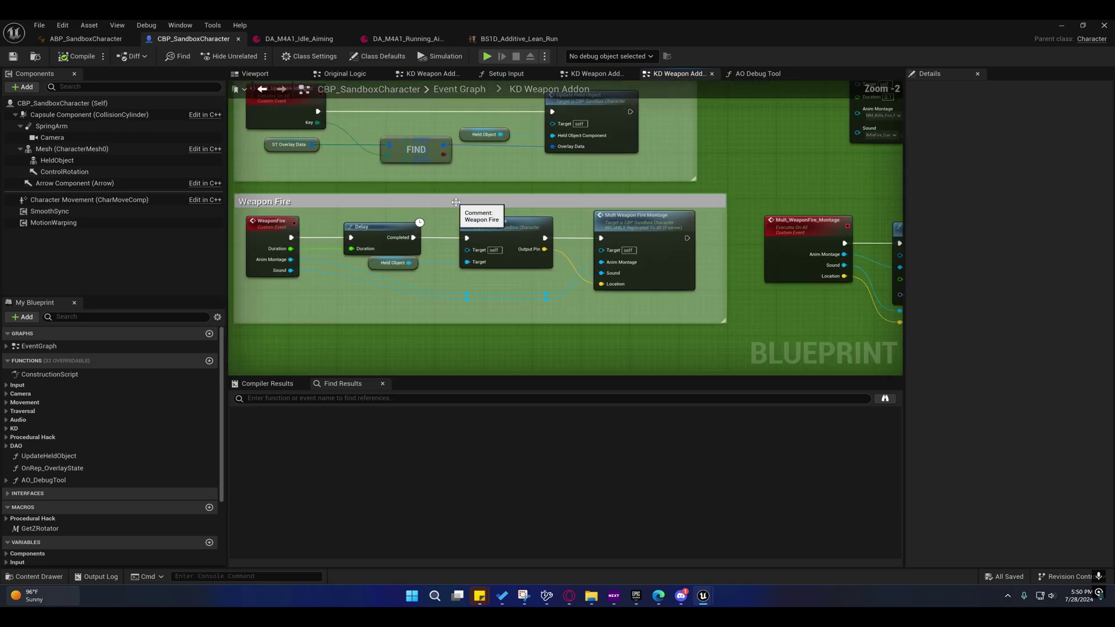
Step: Open the Basic Projectile function from Weapon Fire and follow its logic to the AO Debug Tool call
{"action": "left_click", "coordinate": [480, 224]}
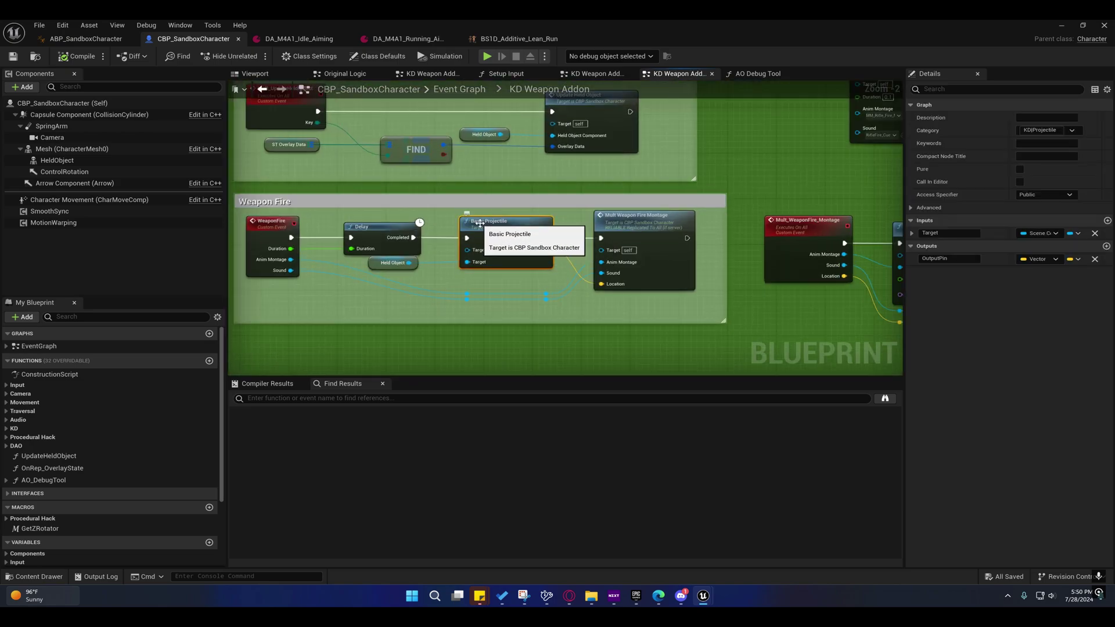
{"action": "double_click", "coordinate": [480, 224]}
{"action": "right_click_drag", "start_coordinate": [483, 224], "coordinate": [477, 182]}
{"action": "scroll", "coordinate": [521, 226], "scroll_direction": "up", "scroll_amount": 5}
{"action": "scroll", "coordinate": [477, 182], "scroll_direction": "down", "scroll_amount": 1}
{"action": "right_click_drag", "start_coordinate": [610, 191], "coordinate": [250, 264]}
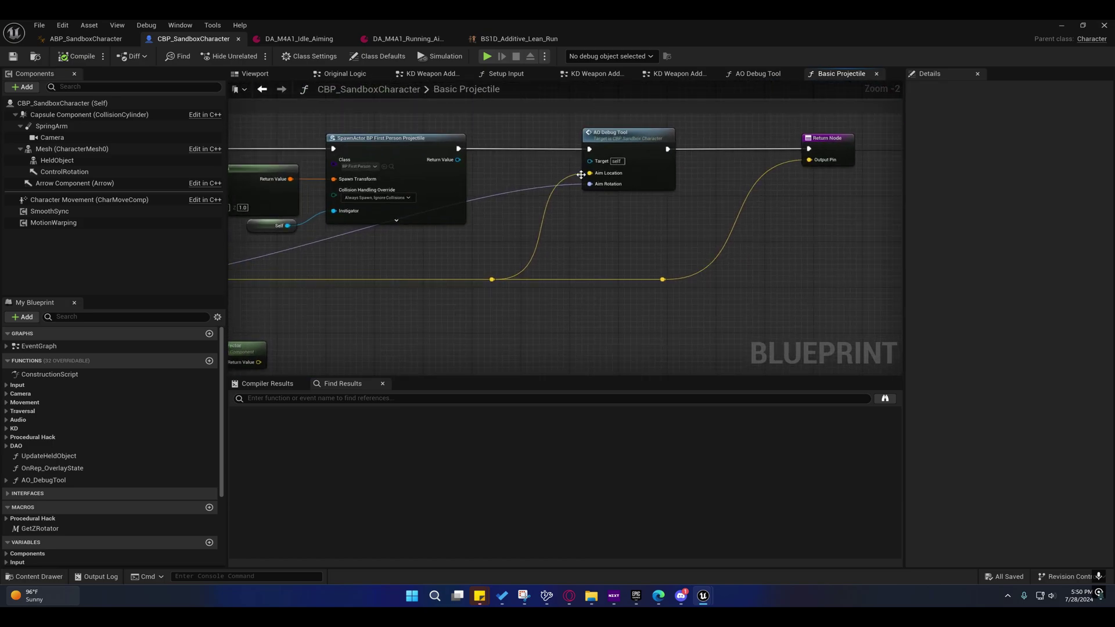
{"action": "right_click_drag", "start_coordinate": [459, 245], "coordinate": [334, 274]}
Step: Open the AO Debug Tool function and examine its held object socket transform and its camera and weapon line traces
{"action": "double_click", "coordinate": [490, 170]}
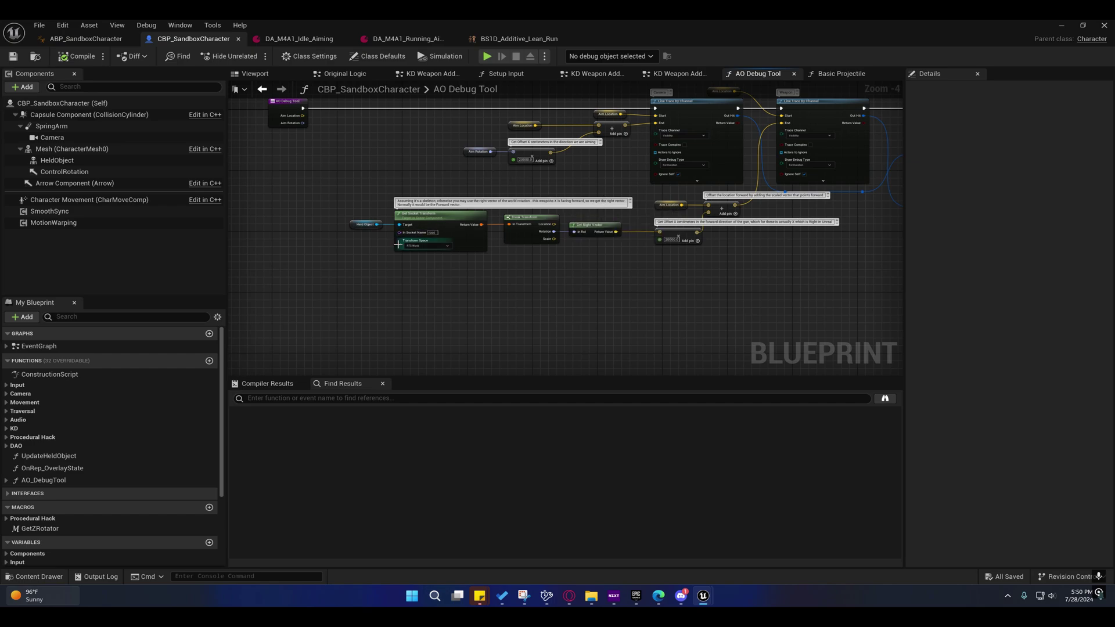
{"action": "right_click_drag", "start_coordinate": [488, 262], "coordinate": [482, 263]}
{"action": "left_click_drag", "start_coordinate": [339, 185], "coordinate": [587, 284]}
{"action": "right_click_drag", "start_coordinate": [581, 266], "coordinate": [528, 293]}
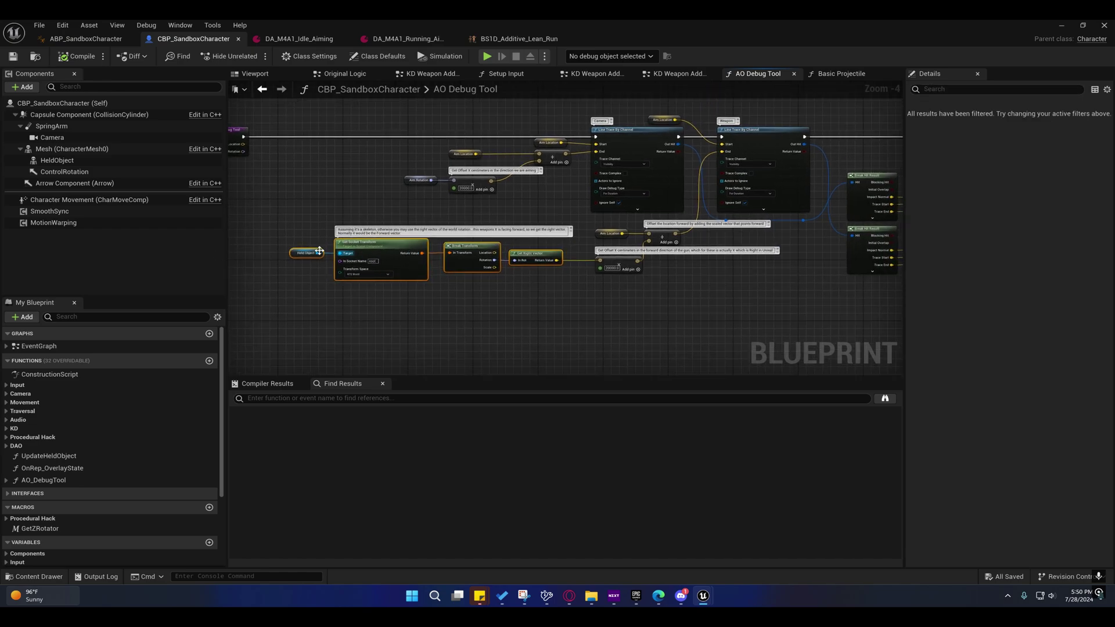
{"action": "right_click_drag", "start_coordinate": [317, 258], "coordinate": [294, 209]}
{"action": "right_click_drag", "start_coordinate": [447, 188], "coordinate": [282, 219]}
{"action": "left_click", "coordinate": [371, 211]}
{"action": "right_click_drag", "start_coordinate": [383, 222], "coordinate": [268, 236]}
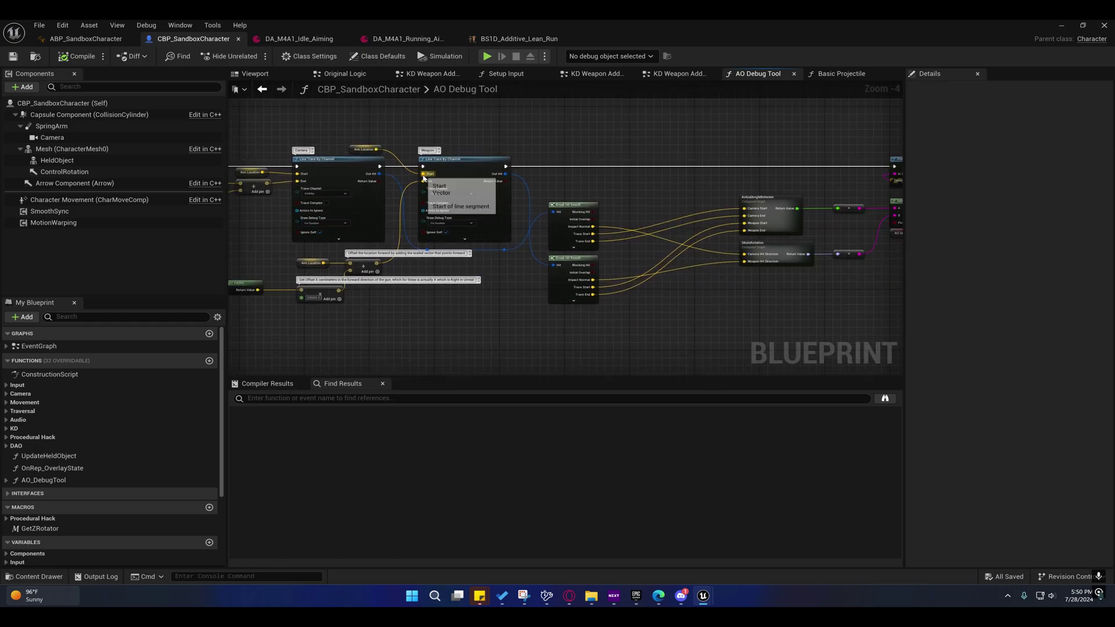
{"action": "right_click_drag", "start_coordinate": [481, 175], "coordinate": [546, 169]}
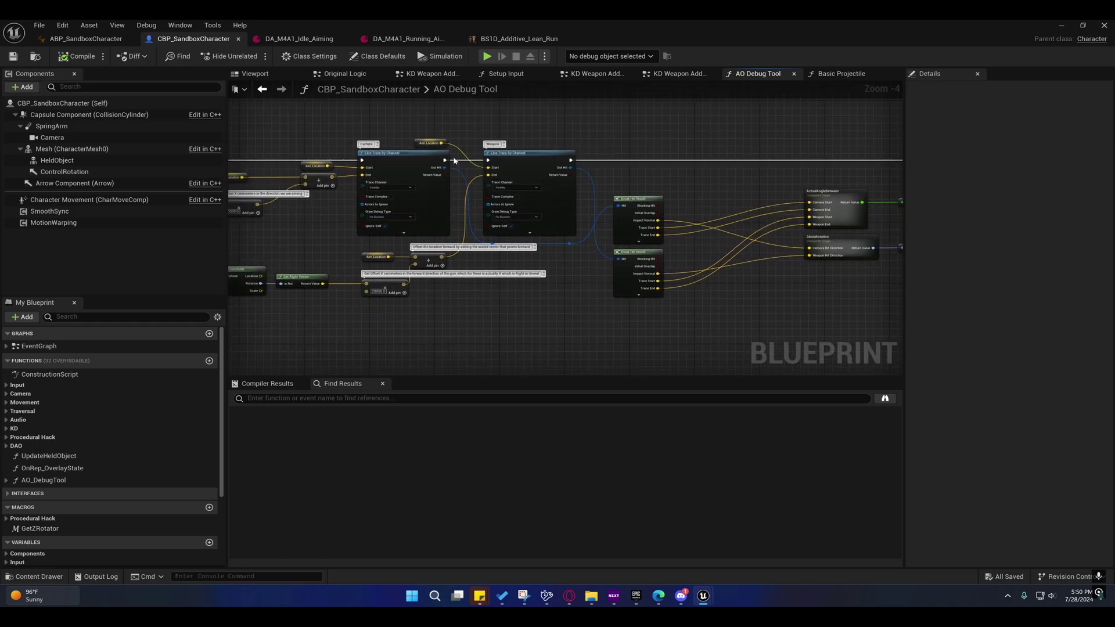
Step: Inspect the ActualAngleBetween and 3AxisRotation collapsed nodes that feed the debug tool's printed string
{"action": "right_click_drag", "start_coordinate": [719, 203], "coordinate": [398, 190]}
{"action": "right_click_drag", "start_coordinate": [497, 178], "coordinate": [385, 182]}
{"action": "left_click", "coordinate": [413, 183]}
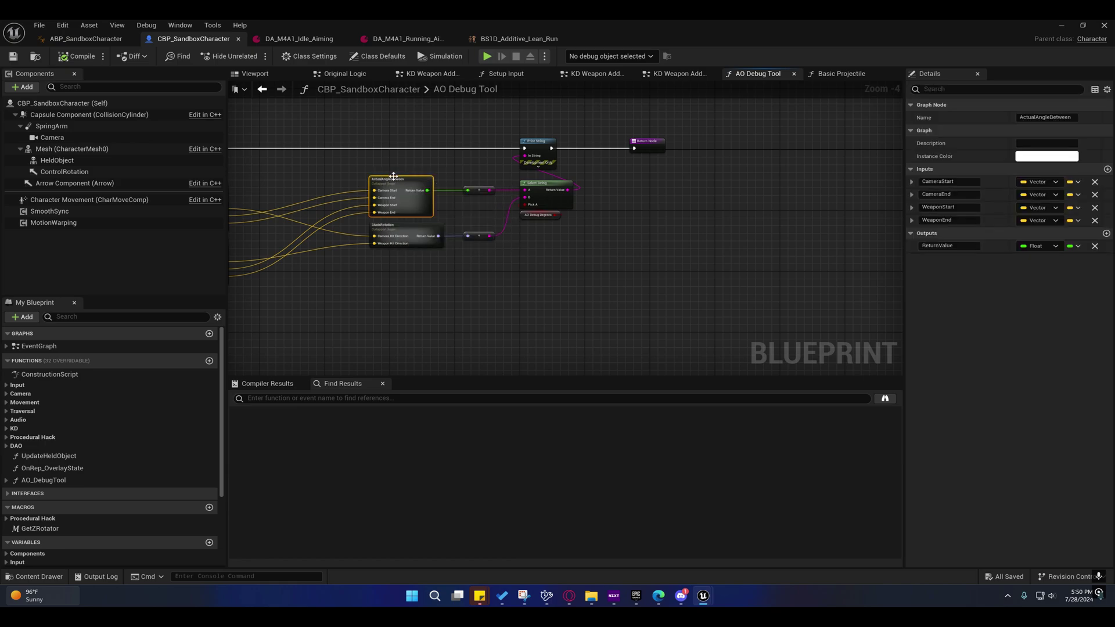
{"action": "right_click_drag", "start_coordinate": [441, 267], "coordinate": [510, 257]}
{"action": "left_click", "coordinate": [469, 216]}
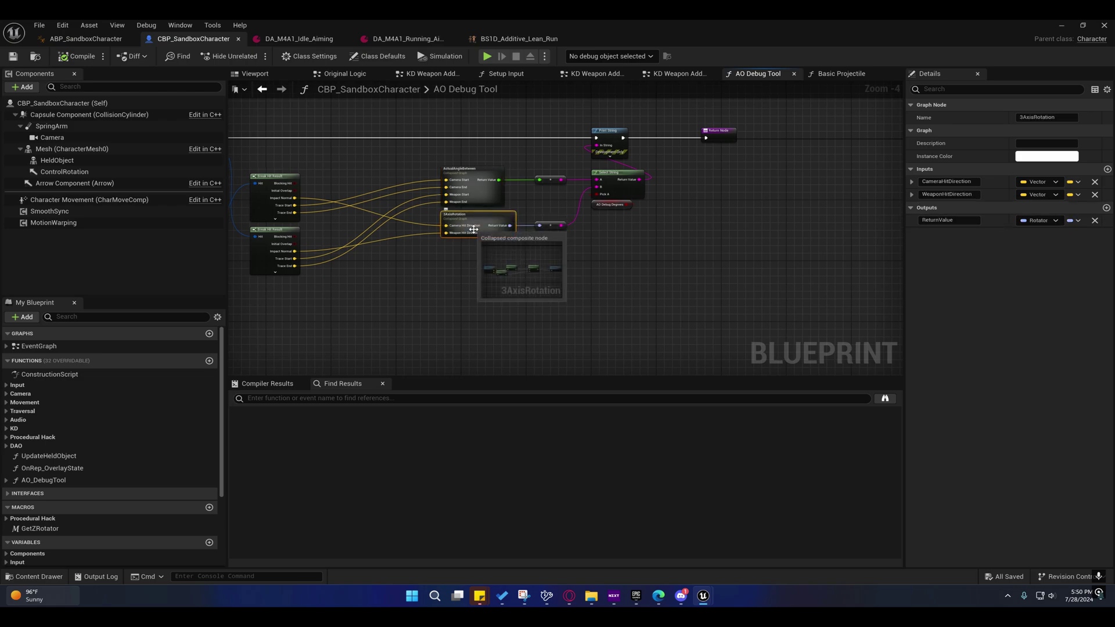
Step: Rename the 3AxisRotation collapsed node to 3AxisAngle, and compile and save the blueprint
{"action": "key", "text": "F2"}
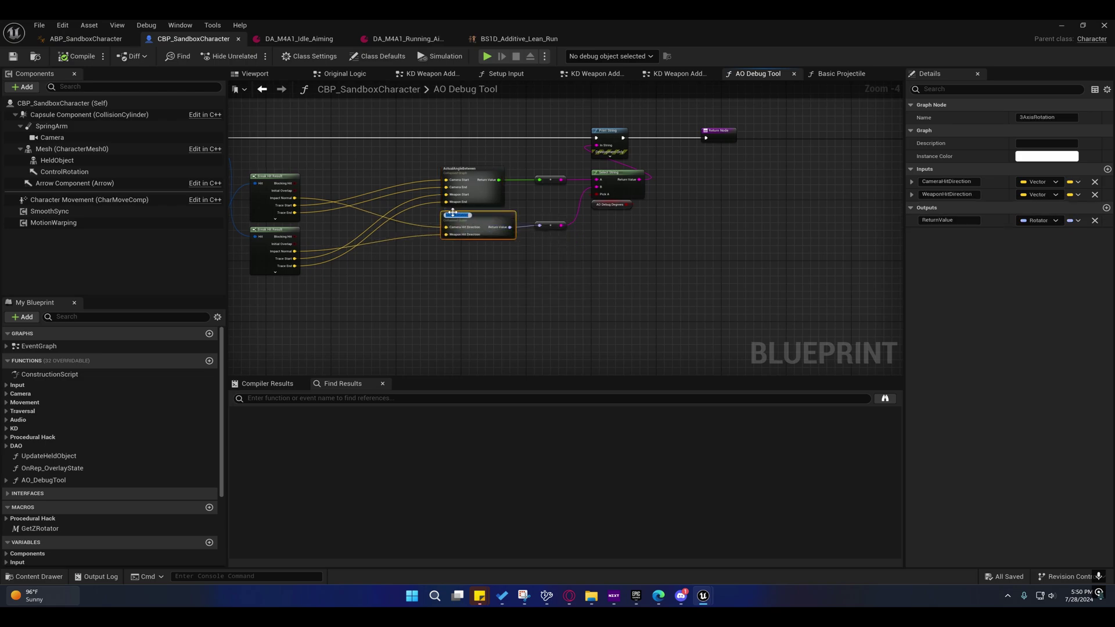
{"action": "left_click_drag", "start_coordinate": [454, 214], "coordinate": [520, 219]}
{"action": "key", "text": "Return"}
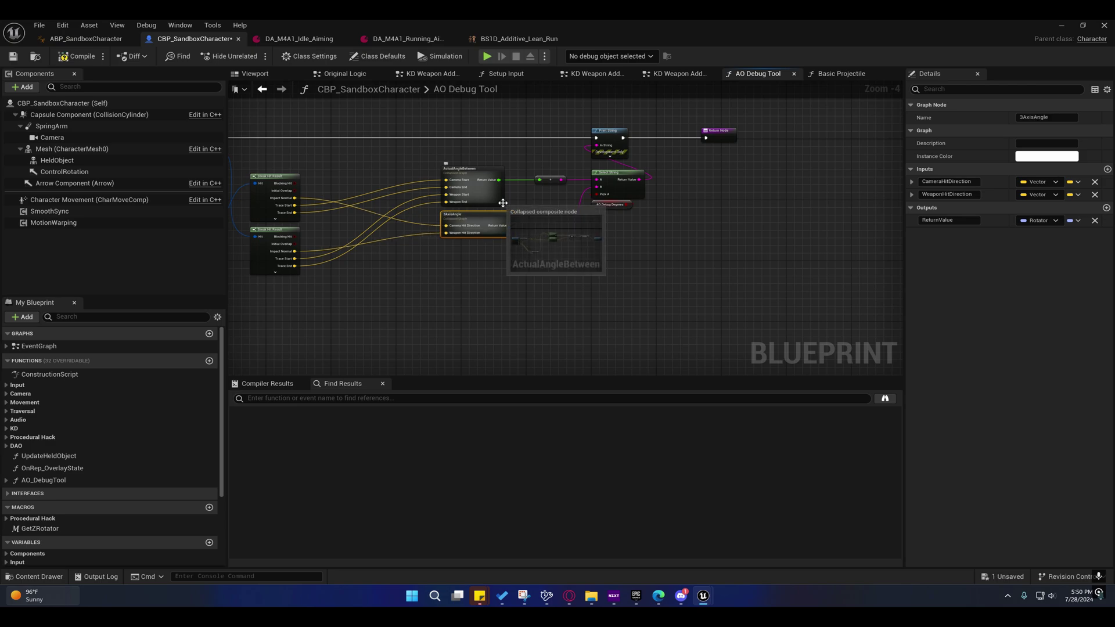
{"action": "left_click", "coordinate": [76, 57]}
{"action": "left_click", "coordinate": [13, 56]}
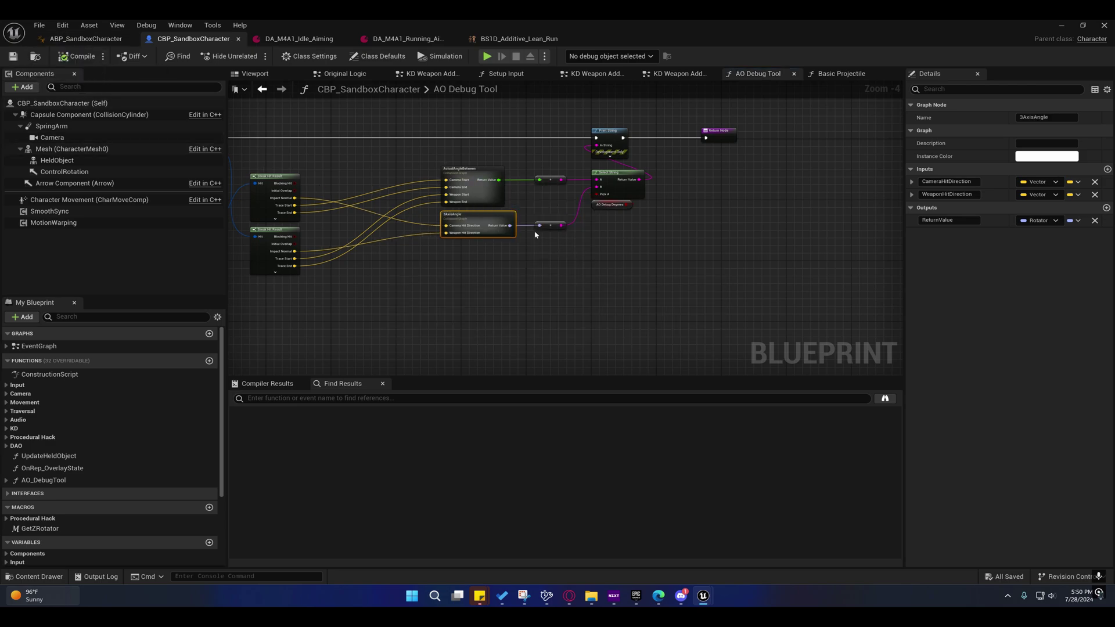
Step: Inspect the AO_Debug_Degrees boolean variable's settings and review the AO Debug Tool graph back to its entry node
{"action": "mouse_move", "coordinate": [518, 250]}
{"action": "right_mouse_down"}
{"action": "mouse_move", "coordinate": [624, 250]}
{"action": "mouse_move", "coordinate": [639, 238]}
{"action": "mouse_move", "coordinate": [598, 246]}
{"action": "mouse_move", "coordinate": [614, 215]}
{"action": "mouse_move", "coordinate": [770, 232]}
{"action": "right_mouse_up"}
{"action": "scroll", "coordinate": [80, 447], "scroll_direction": "down", "scroll_amount": 3}
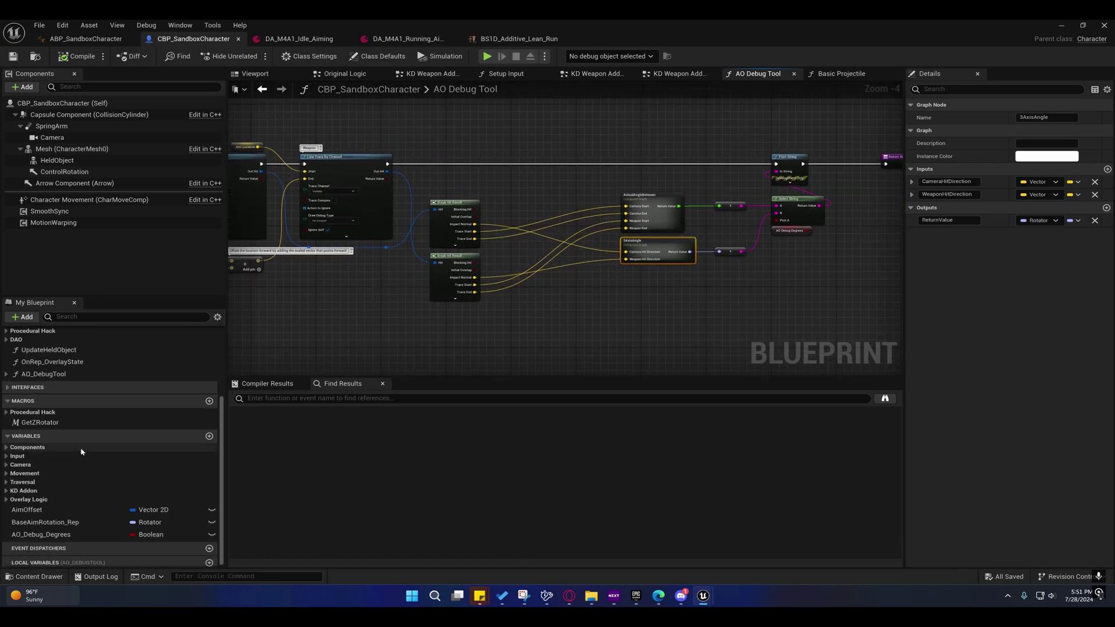
{"action": "left_click", "coordinate": [30, 534]}
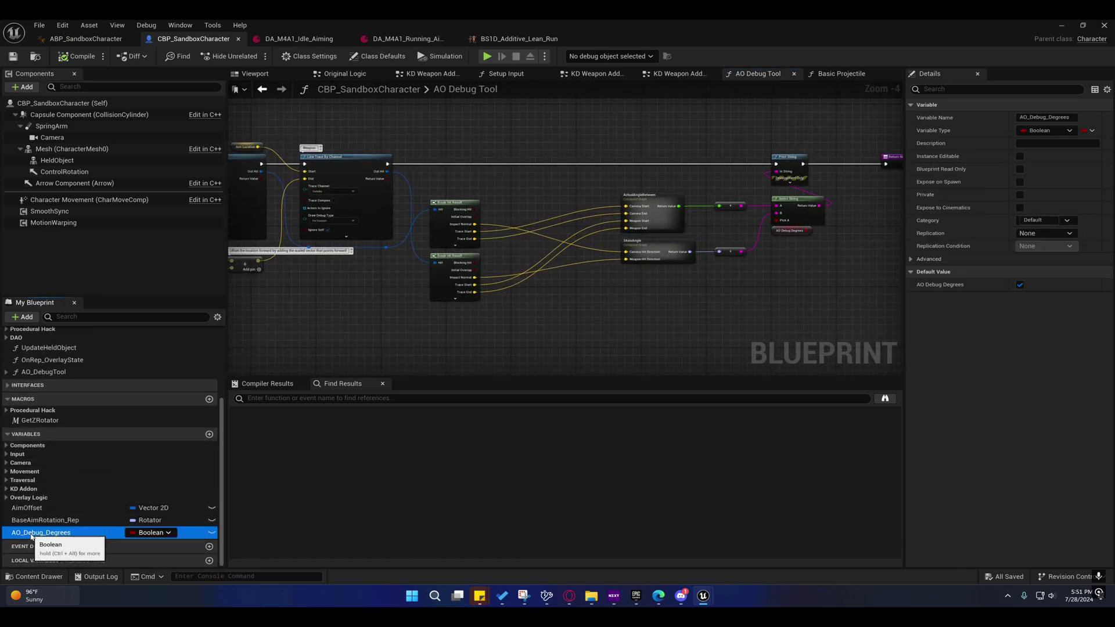
{"action": "right_click_drag", "start_coordinate": [266, 331], "coordinate": [590, 368]}
{"action": "right_click_drag", "start_coordinate": [462, 339], "coordinate": [673, 327]}
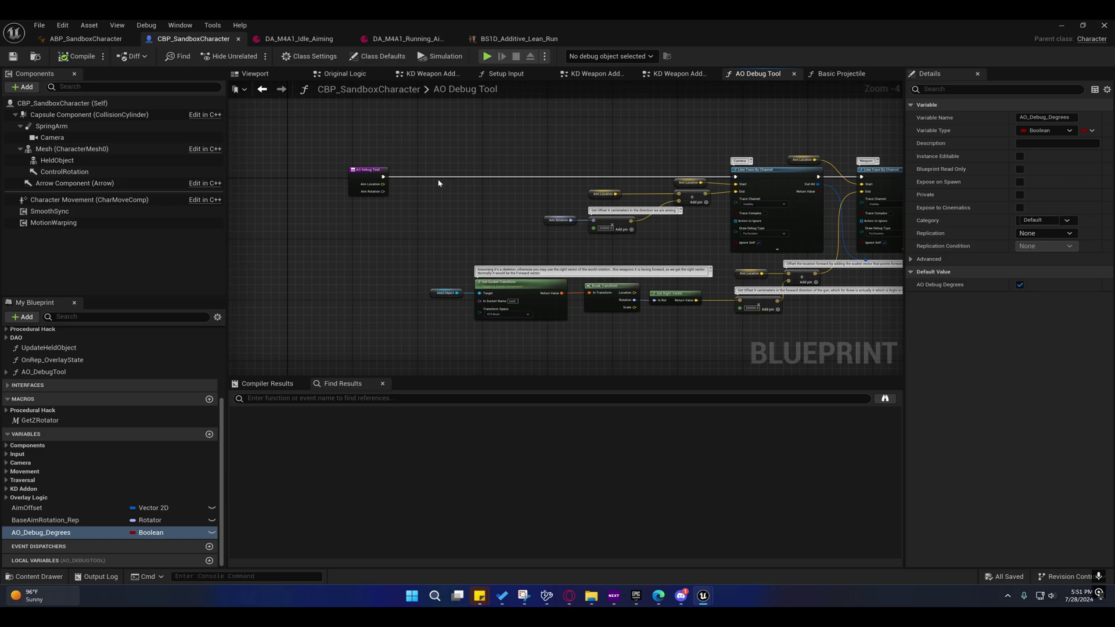
{"action": "right_click_drag", "start_coordinate": [560, 211], "coordinate": [640, 200]}
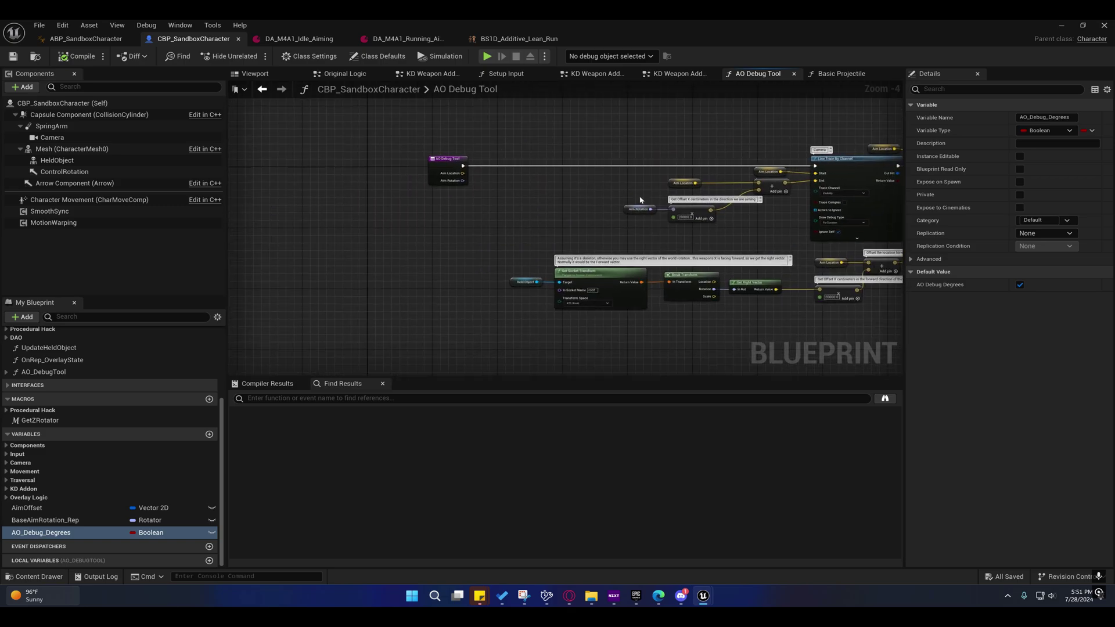
Step: Wire the AO Debug Tool call into the Basic Projectile function's execution flow and open the called function
{"action": "left_click", "coordinate": [817, 75]}
{"action": "right_click_drag", "start_coordinate": [571, 221], "coordinate": [486, 241]}
{"action": "scroll", "coordinate": [800, 208], "scroll_direction": "down", "scroll_amount": 3}
{"action": "scroll", "coordinate": [787, 210], "scroll_direction": "up", "scroll_amount": 1}
{"action": "scroll", "coordinate": [429, 217], "scroll_direction": "up", "scroll_amount": 2}
{"action": "left_click_drag", "start_coordinate": [351, 185], "coordinate": [702, 187]}
{"action": "right_click_drag", "start_coordinate": [617, 216], "coordinate": [672, 186]}
{"action": "left_click_drag", "start_coordinate": [399, 157], "coordinate": [531, 157]}
{"action": "double_click", "coordinate": [542, 149]}
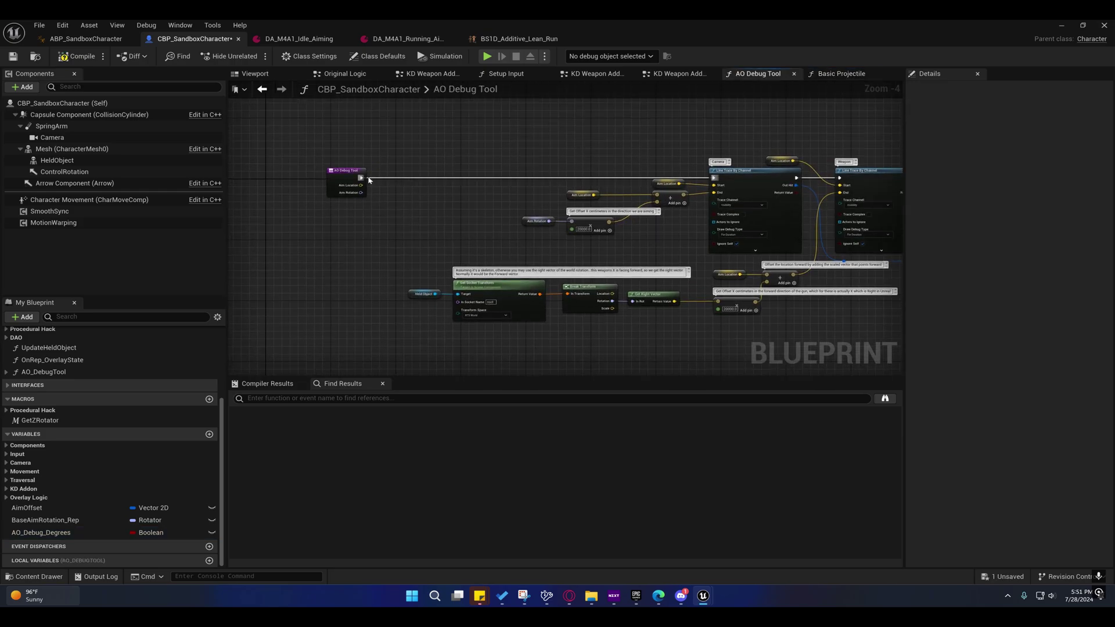
Step: Follow the AO Debug Tool execution path from its entry through the line traces to the Print String and Select String nodes
{"action": "left_click_drag", "start_coordinate": [368, 180], "coordinate": [435, 181]}
{"action": "right_click_drag", "start_coordinate": [416, 170], "coordinate": [420, 140]}
{"action": "left_click_drag", "start_coordinate": [366, 148], "coordinate": [432, 169]}
{"action": "right_click_drag", "start_coordinate": [532, 138], "coordinate": [346, 142]}
{"action": "right_click_drag", "start_coordinate": [663, 134], "coordinate": [304, 221]}
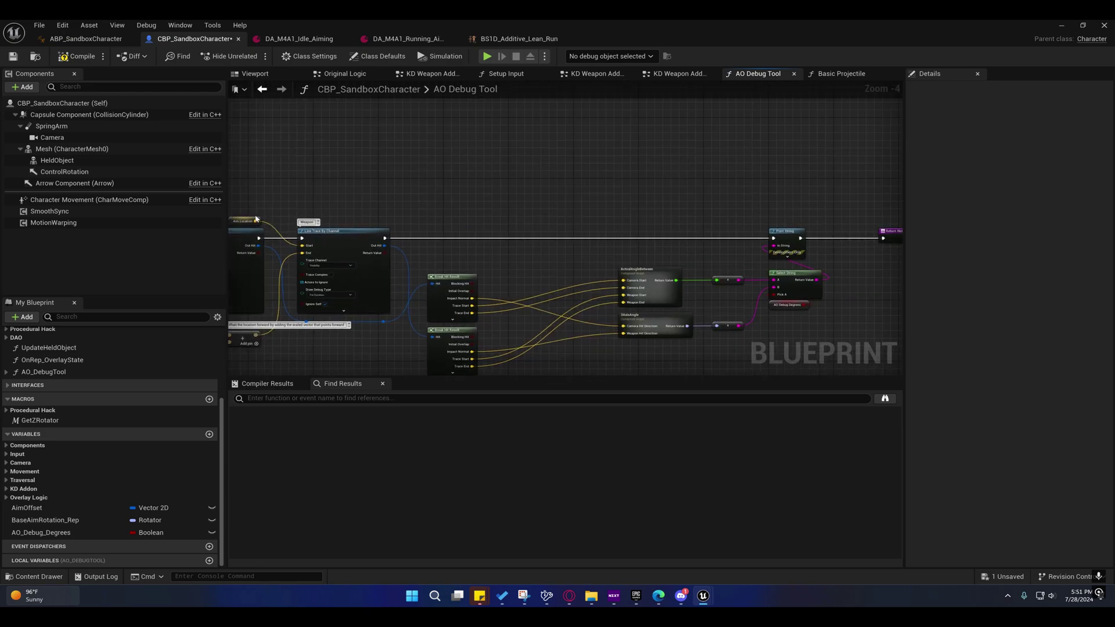
{"action": "right_click_drag", "start_coordinate": [622, 204], "coordinate": [235, 130]}
{"action": "right_click_drag", "start_coordinate": [354, 170], "coordinate": [468, 142]}
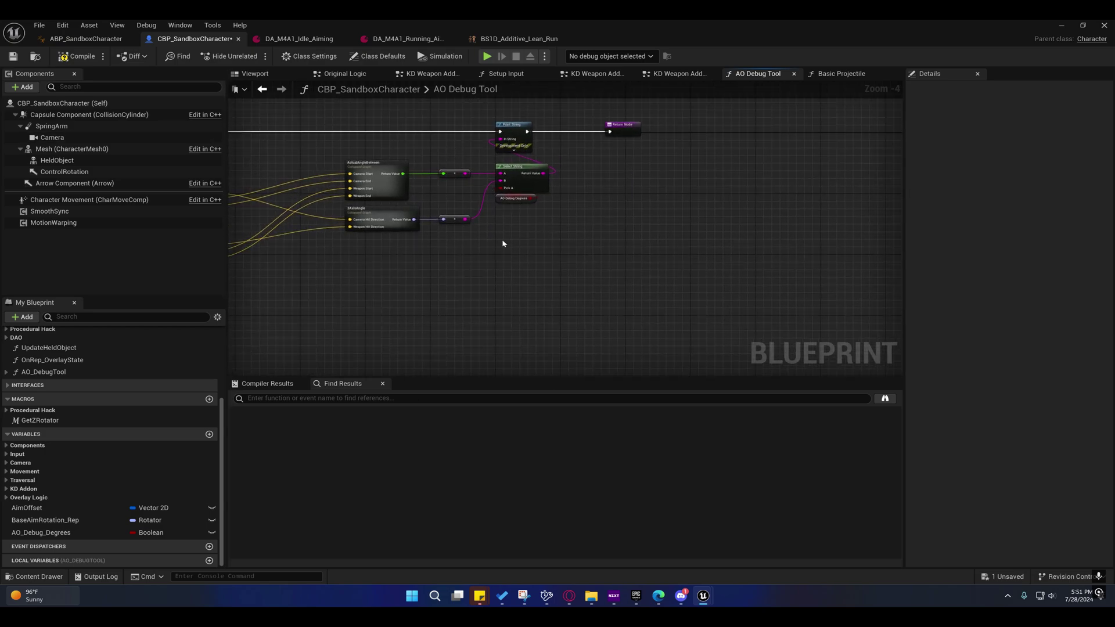
{"action": "right_click_drag", "start_coordinate": [490, 248], "coordinate": [532, 223]}
Step: Turn off the default value of AO_Debug_Degrees and select the 3AxisAngle node that supplies the alternative string
{"action": "left_click", "coordinate": [550, 208]}
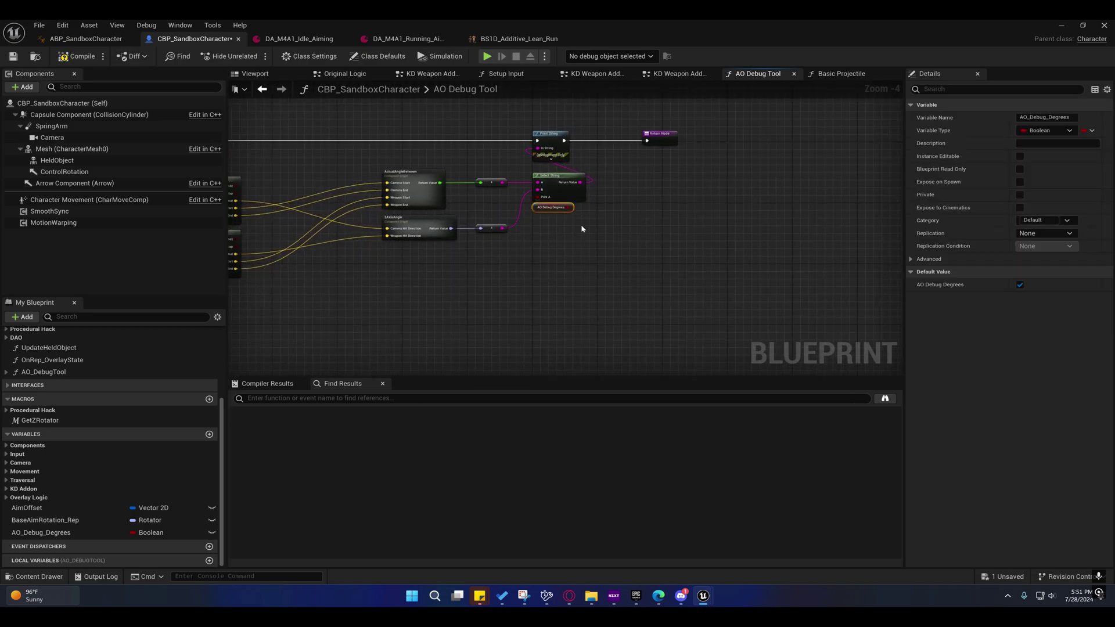
{"action": "right_click_drag", "start_coordinate": [559, 224], "coordinate": [458, 225]}
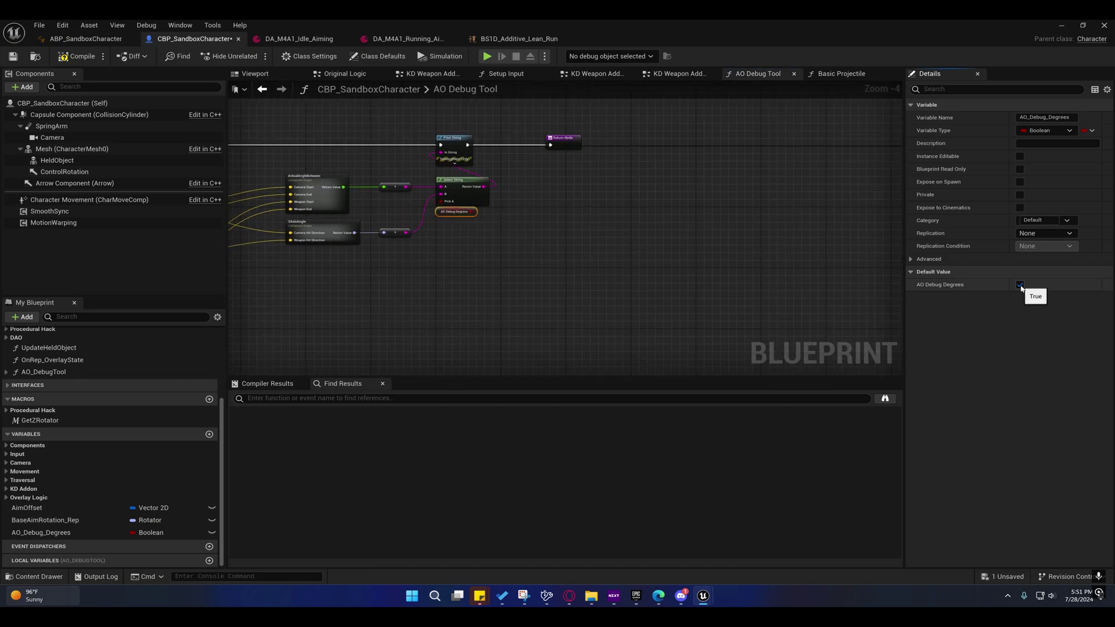
{"action": "right_click_drag", "start_coordinate": [313, 221], "coordinate": [554, 224]}
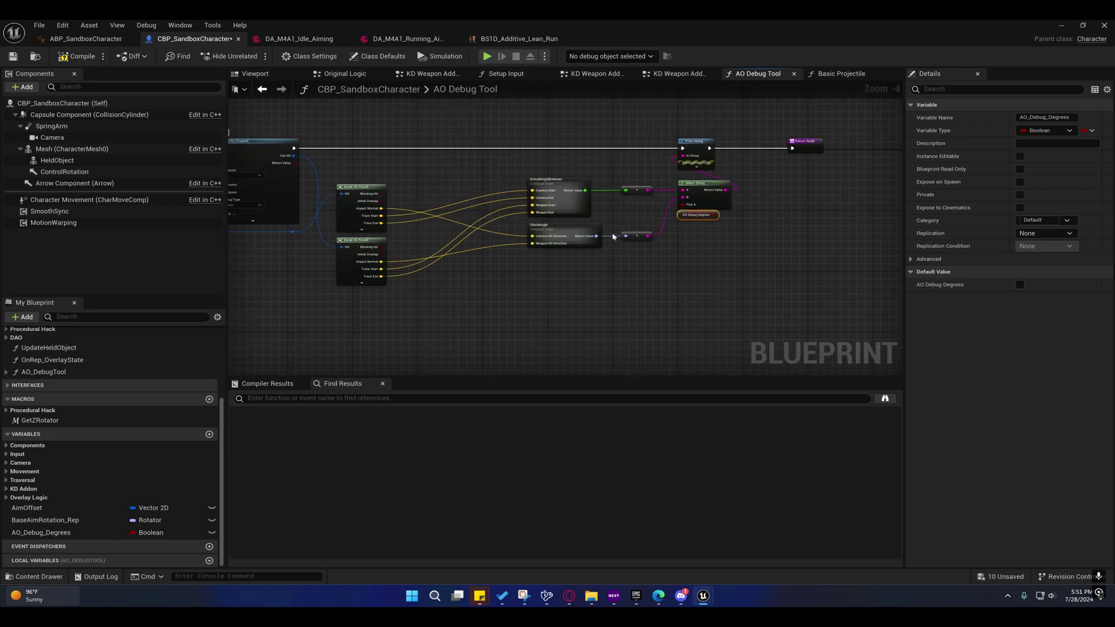
{"action": "left_click", "coordinate": [555, 224]}
{"action": "right_click_drag", "start_coordinate": [757, 252], "coordinate": [658, 248]}
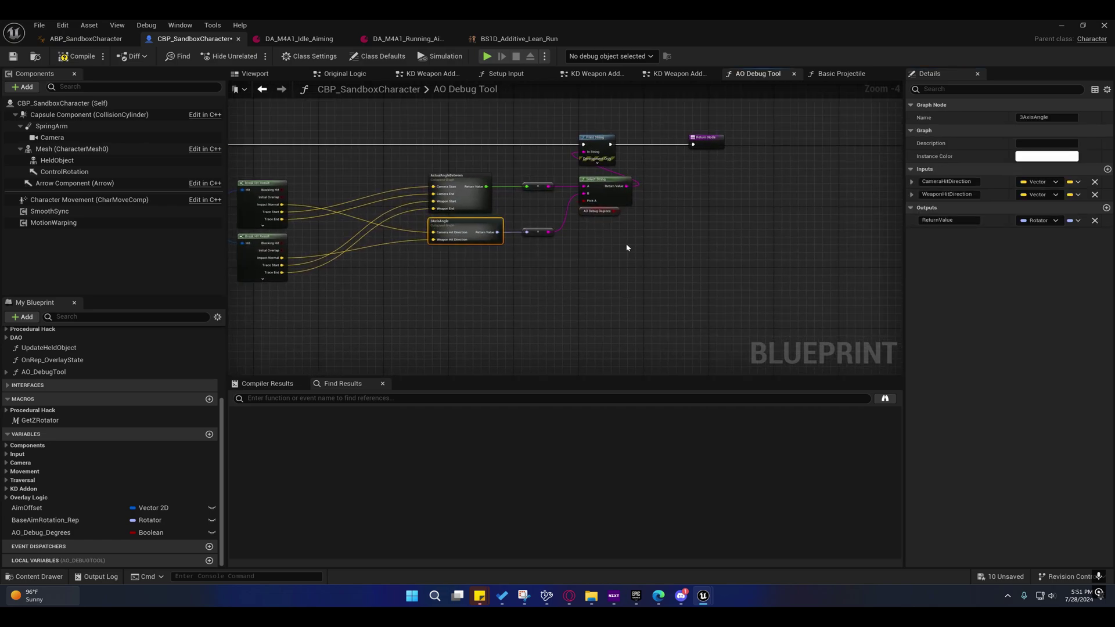
Step: Turn on the default value of AO_Debug_Degrees, and compile and save the blueprint
{"action": "left_click", "coordinate": [588, 212]}
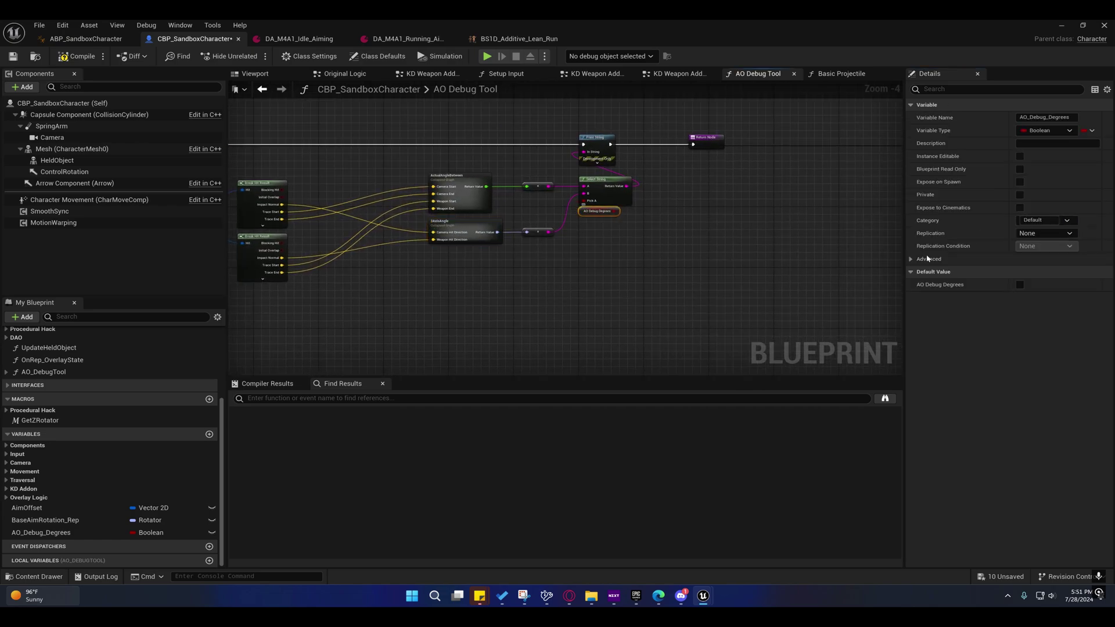
{"action": "right_click_drag", "start_coordinate": [619, 263], "coordinate": [573, 256]}
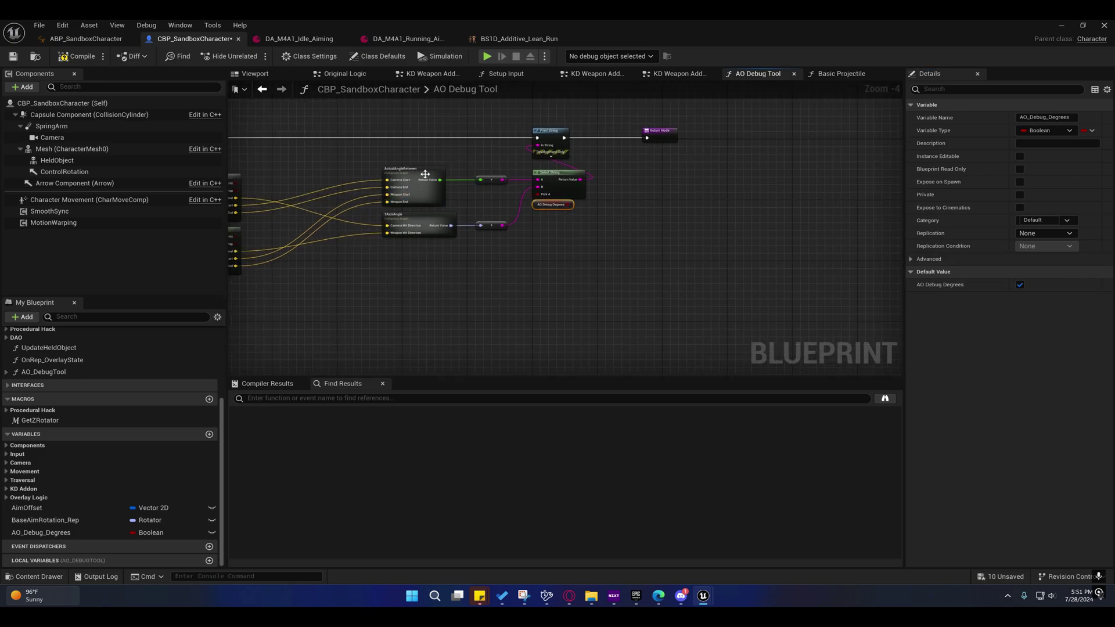
{"action": "right_click_drag", "start_coordinate": [229, 203], "coordinate": [448, 180]}
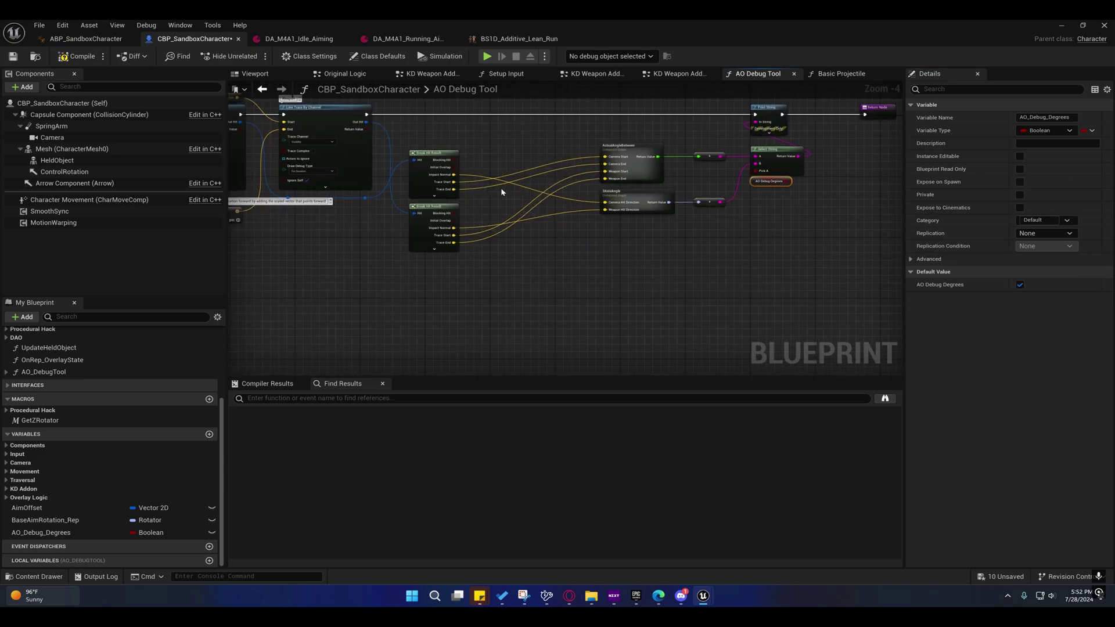
{"action": "left_click", "coordinate": [64, 58]}
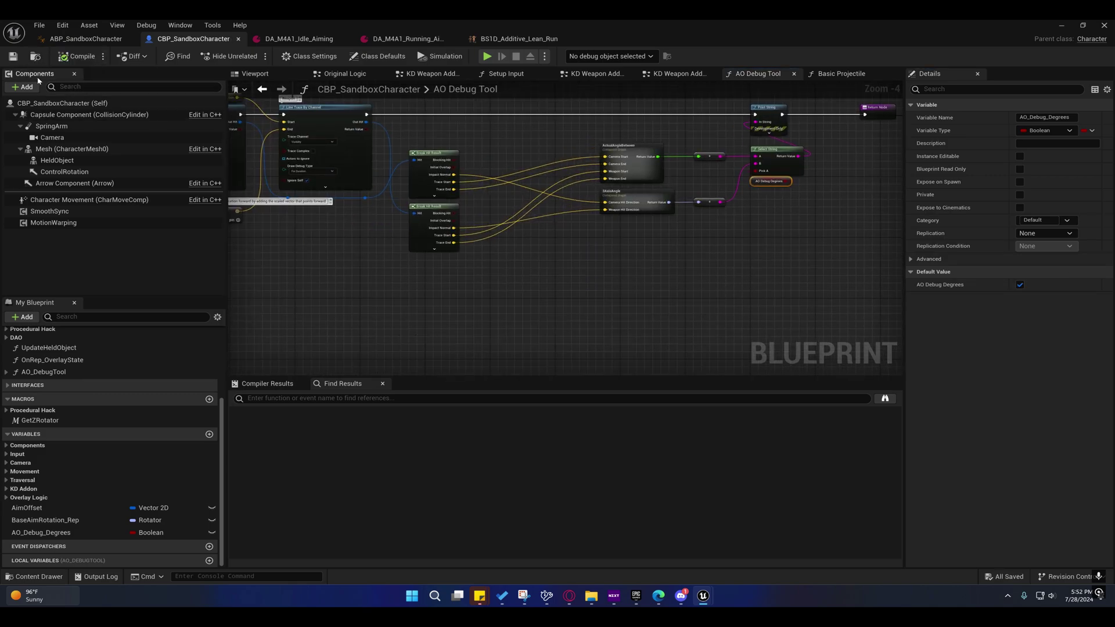
{"action": "right_click_drag", "start_coordinate": [565, 303], "coordinate": [590, 358]}
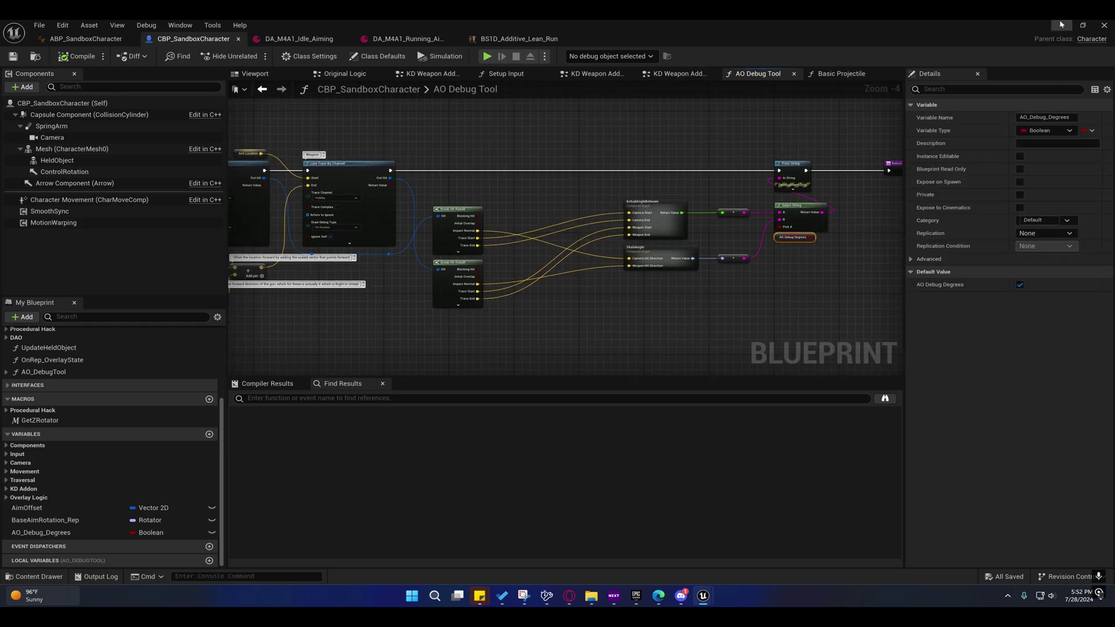